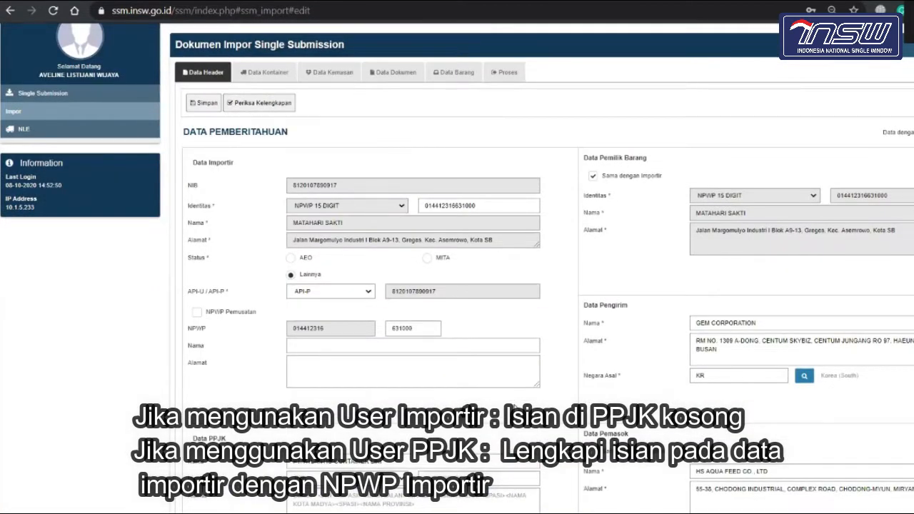
- Review the importer and PPJK data in the import document's header, including the importer's tax identity and the PPJK fields
scroll(516, 408, "up", 1)
scroll(516, 408, "down", 1)
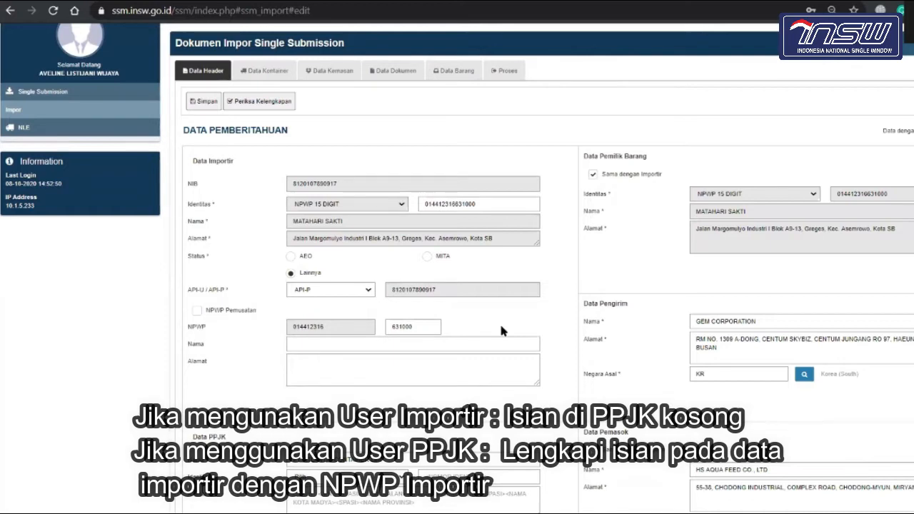
scroll(502, 331, "down", 2)
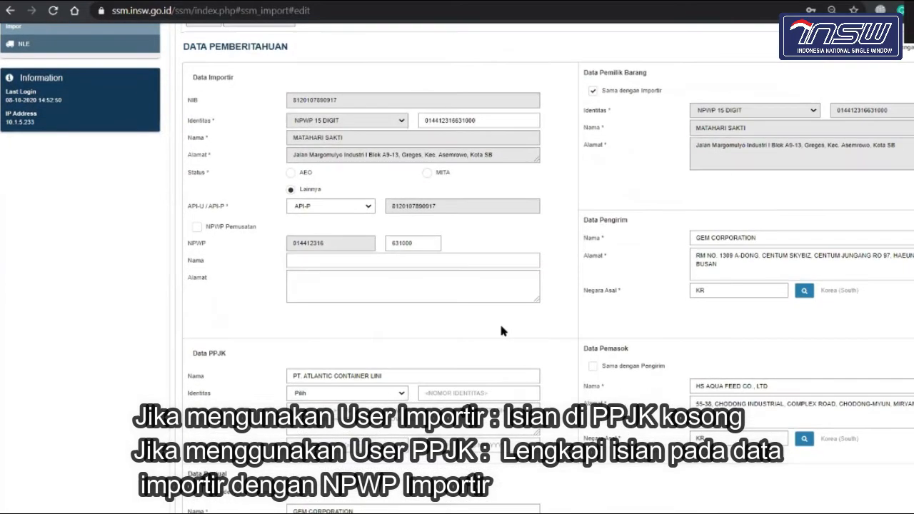
scroll(501, 331, "down", 2)
scroll(502, 328, "down", 6)
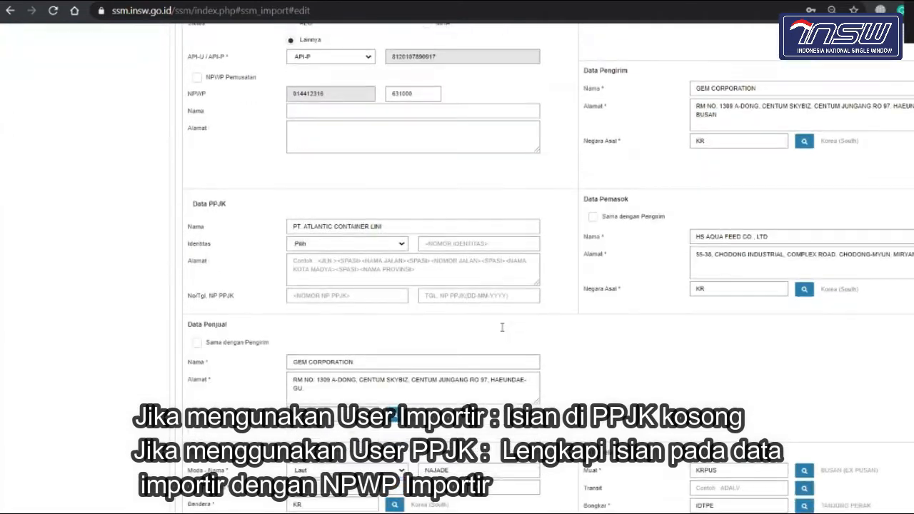
scroll(502, 328, "up", 3)
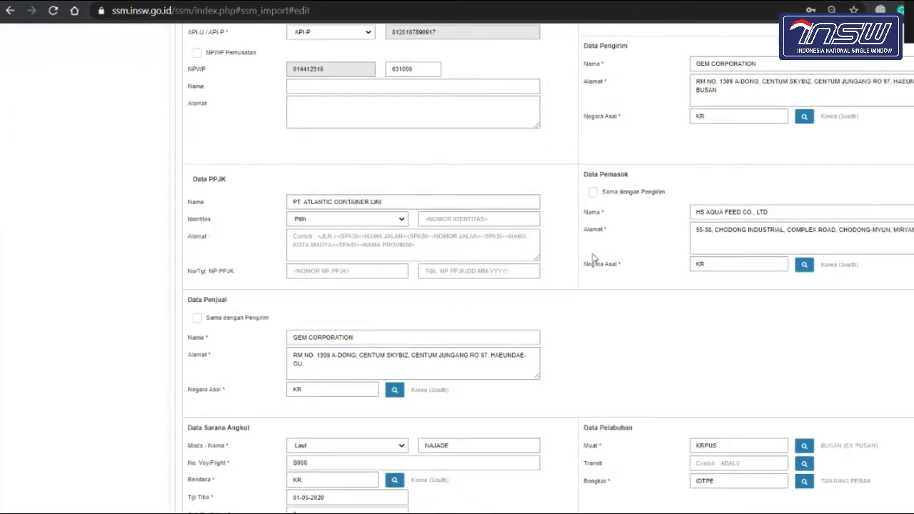
scroll(567, 260, "up", 6)
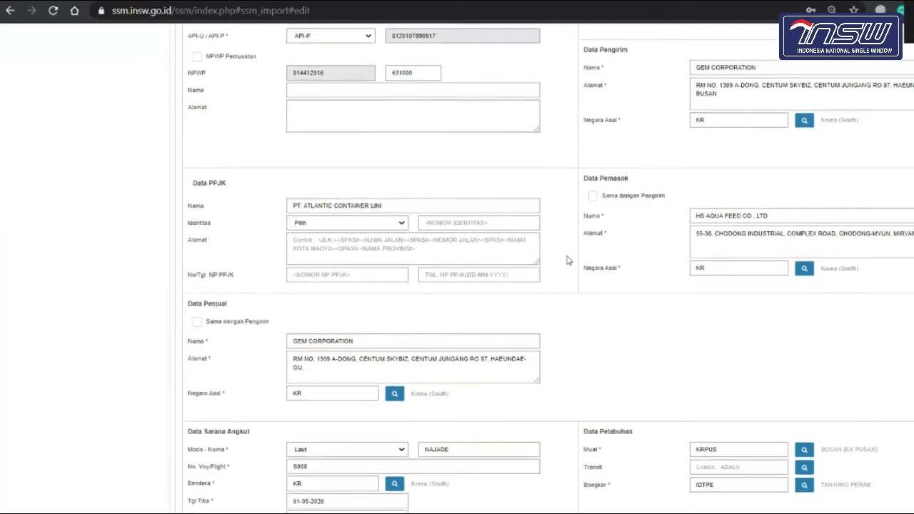
scroll(567, 261, "up", 1)
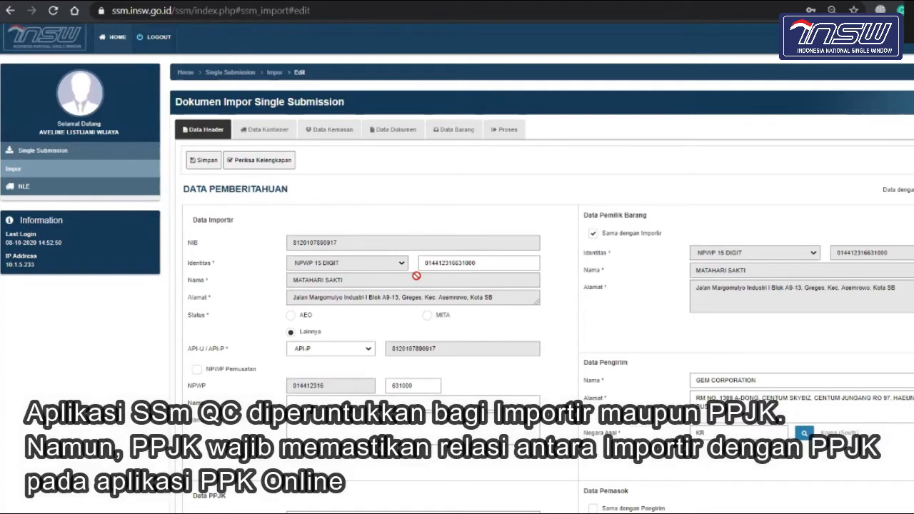
scroll(417, 275, "down", 1)
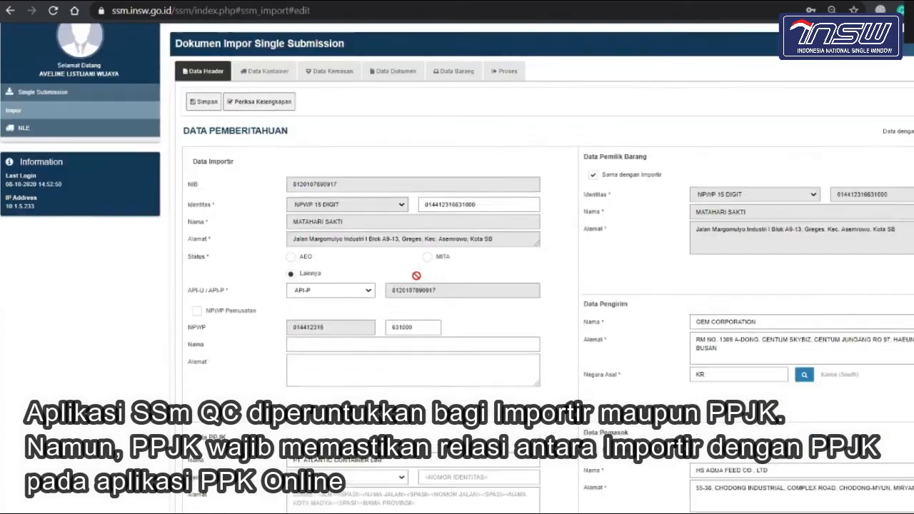
scroll(439, 322, "up", 1)
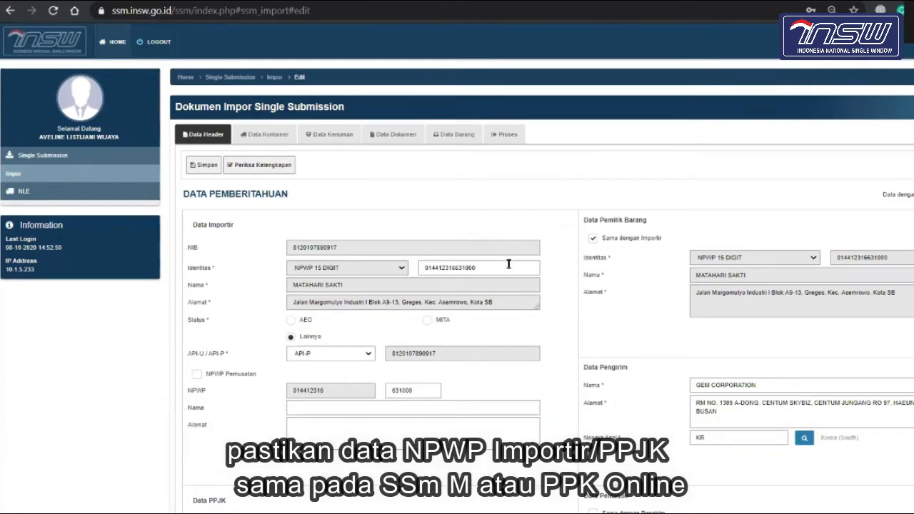
scroll(503, 312, "down", 1)
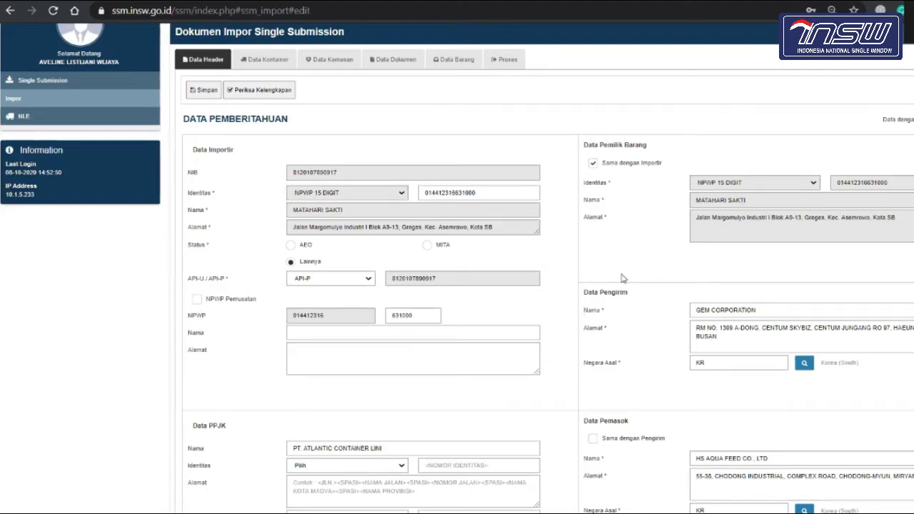
- Examine the name, address and country-of-origin fields for the goods owner, shipper, supplier and seller, down to the transport data
scroll(622, 279, "down", 1)
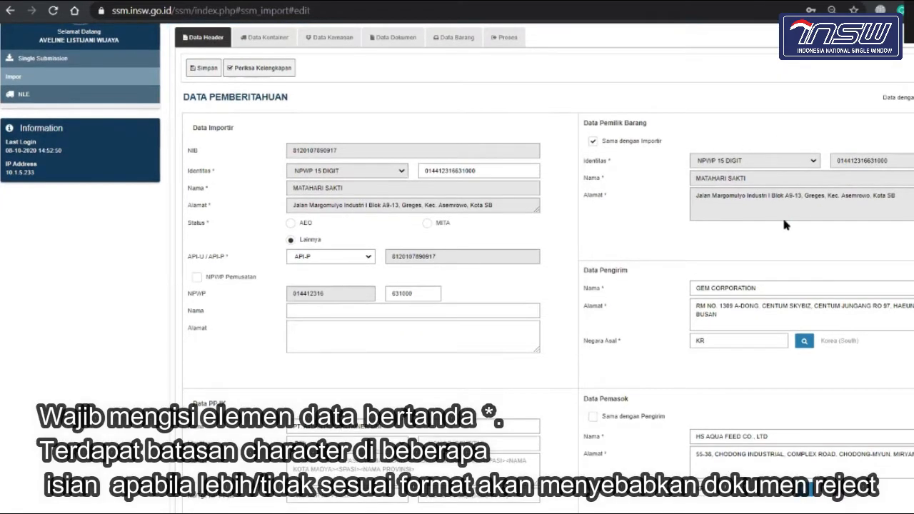
scroll(776, 222, "down", 1)
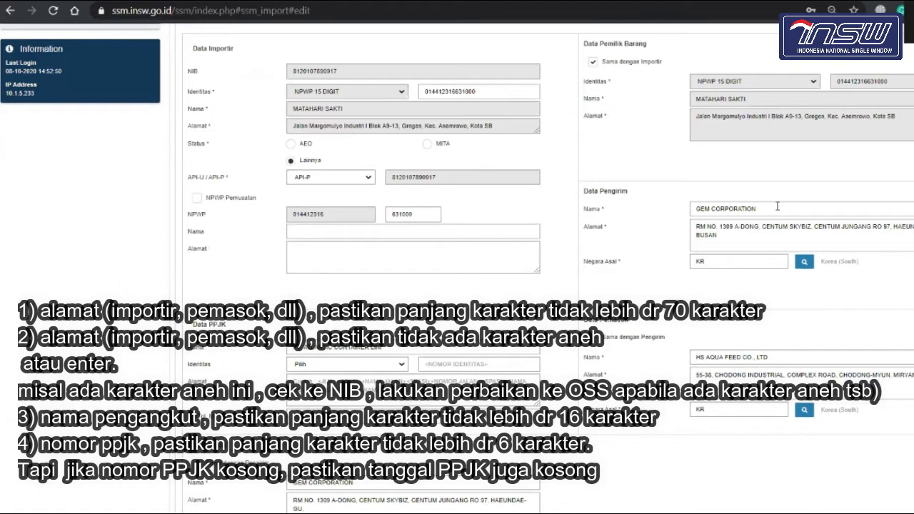
left_click(757, 231)
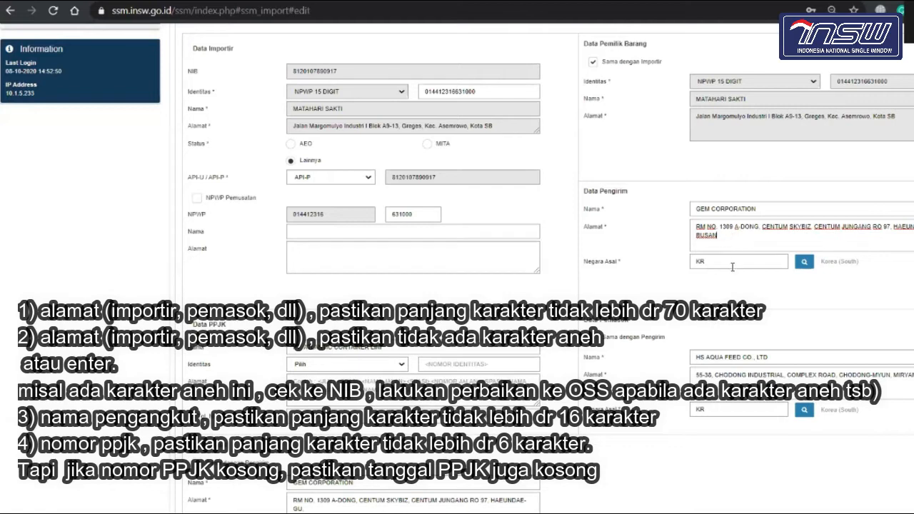
scroll(745, 215, "down", 1)
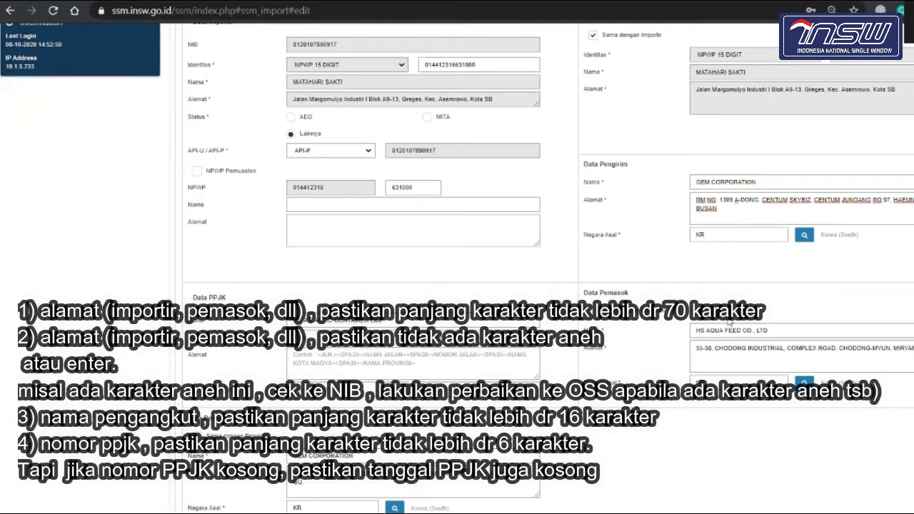
scroll(728, 323, "down", 1)
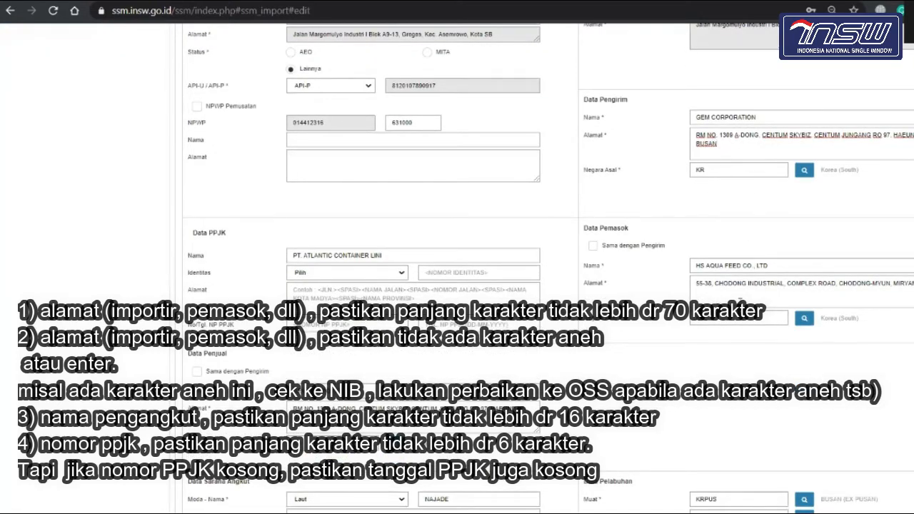
scroll(741, 302, "down", 1)
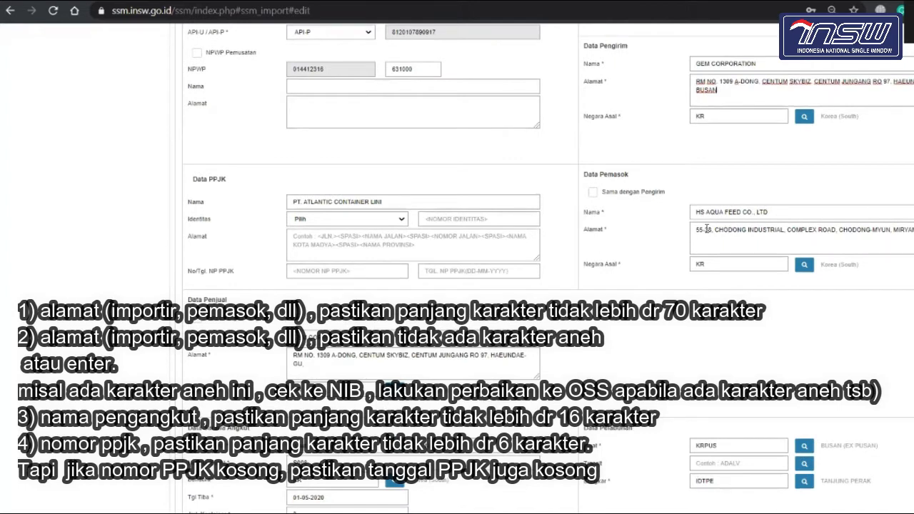
left_click_drag(706, 229, 765, 230)
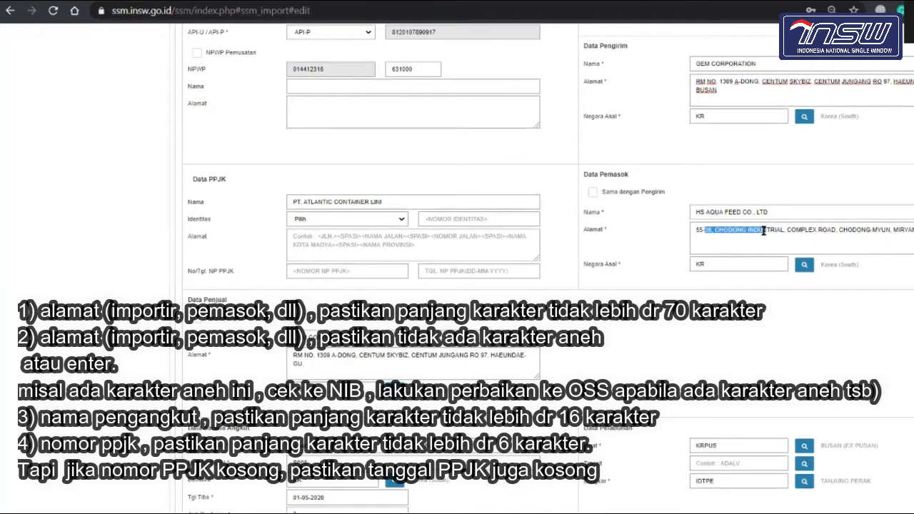
left_click(777, 216)
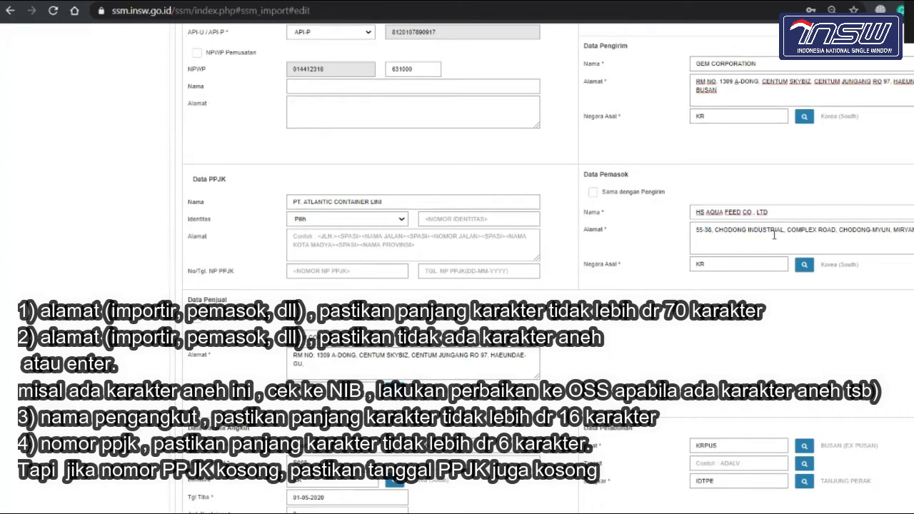
left_click(775, 237)
scroll(774, 238, "down", 2)
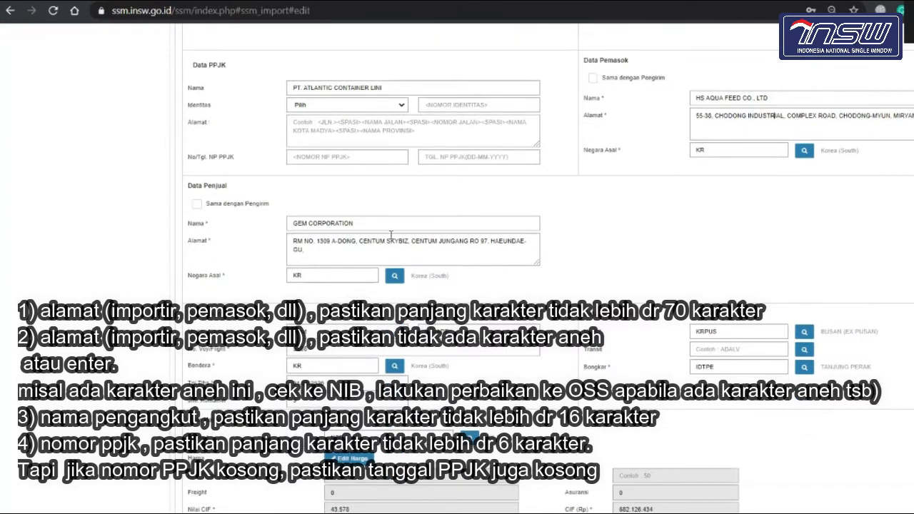
scroll(397, 243, "down", 1)
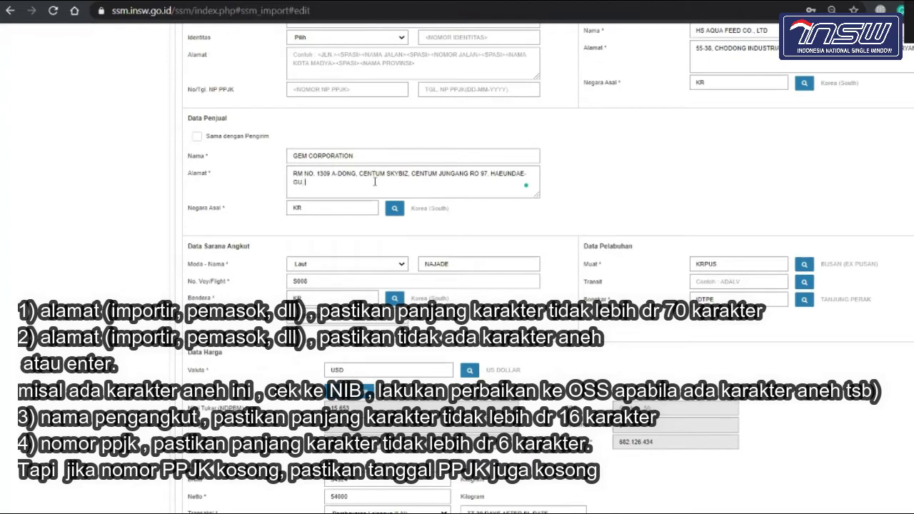
scroll(500, 266, "down", 1)
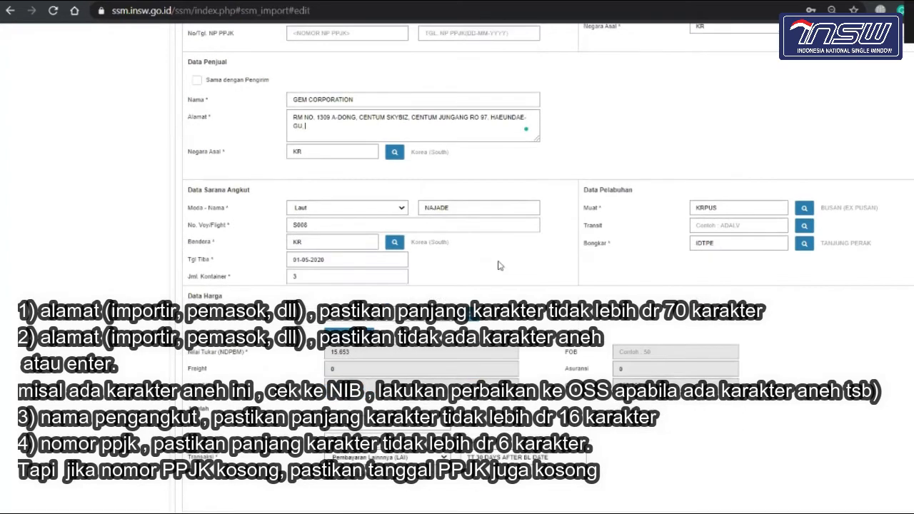
scroll(500, 266, "down", 1)
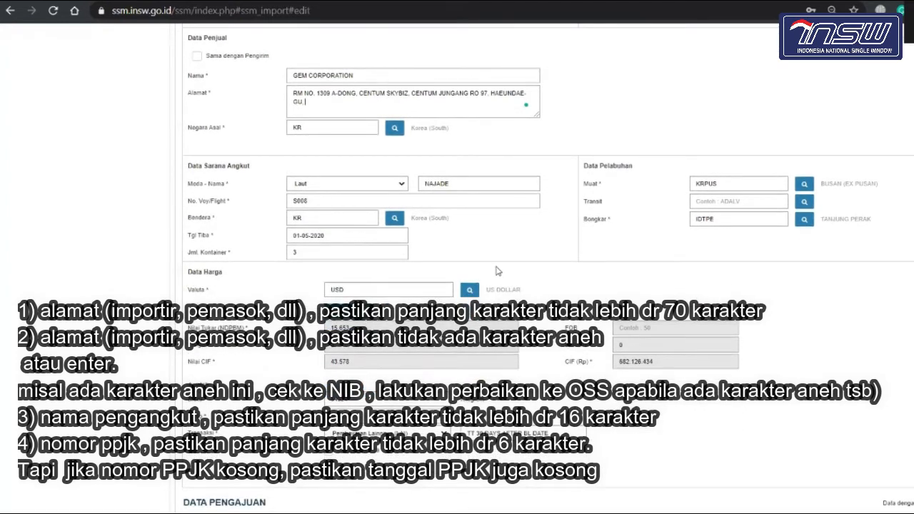
- Check the carrier name and voyage fields in the transport data, and try container count 2 before restoring 3
left_click(468, 186)
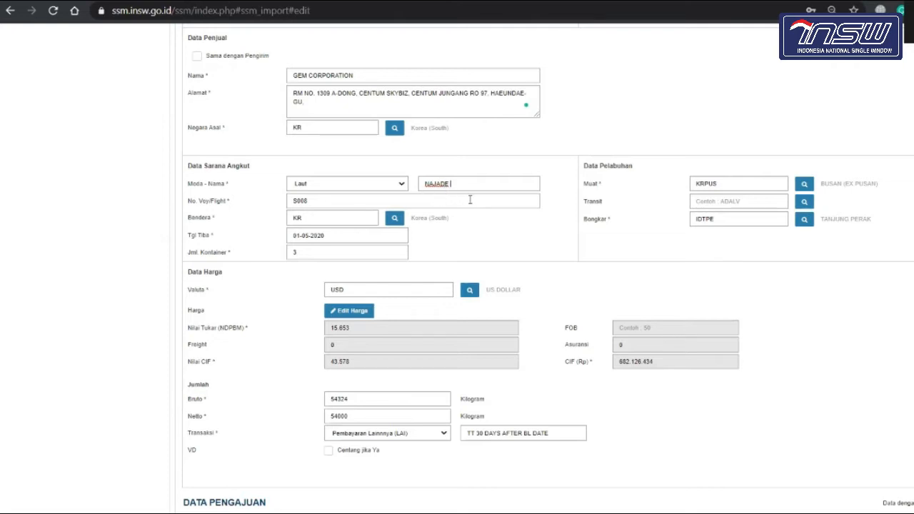
key("Tab")
left_click(316, 203)
left_click(348, 255)
key("BackSpace")
type("2")
key("BackSpace")
type("3")
scroll(299, 265, "up", 1)
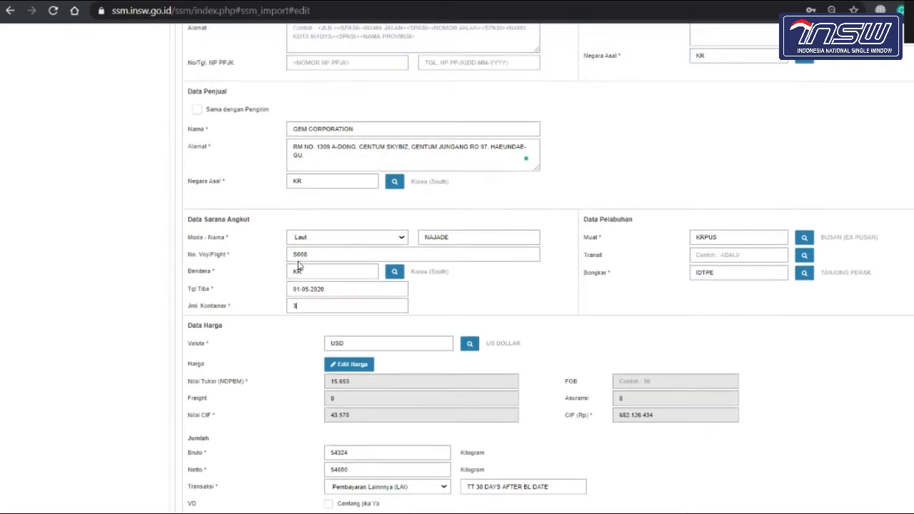
scroll(300, 260, "down", 1)
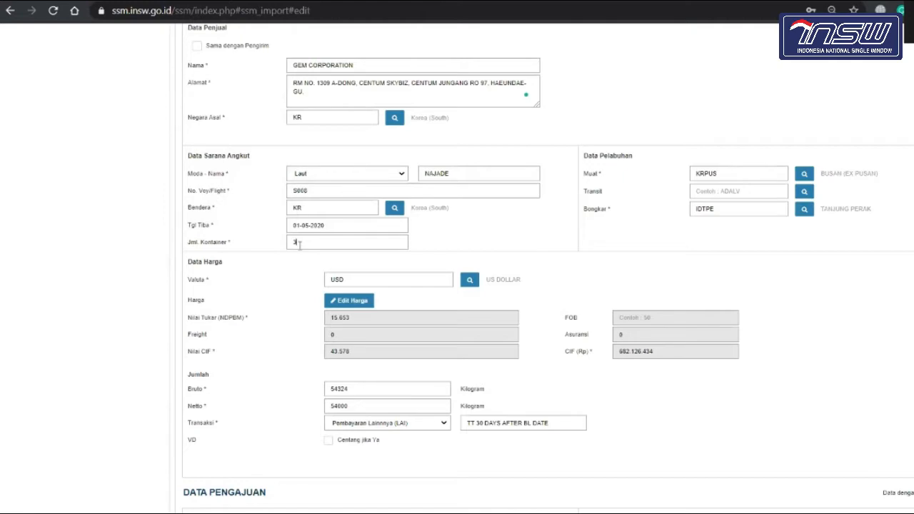
- Set the number of containers in the transport data to 3
scroll(299, 244, "up", 10)
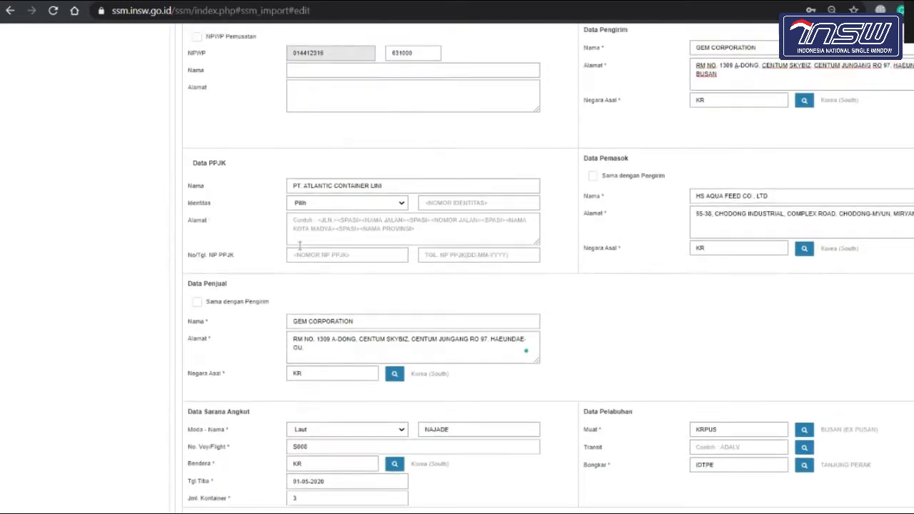
scroll(367, 320, "down", 10)
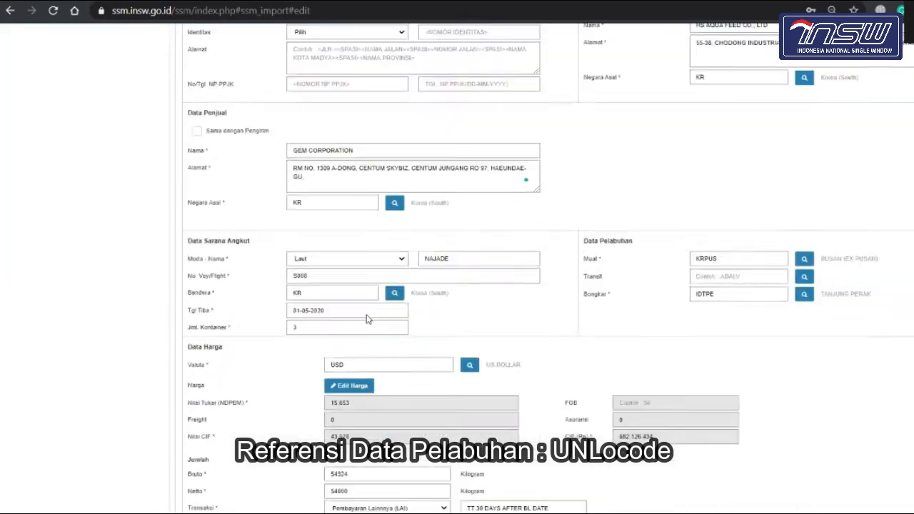
scroll(367, 321, "up", 1)
scroll(367, 321, "up", 10)
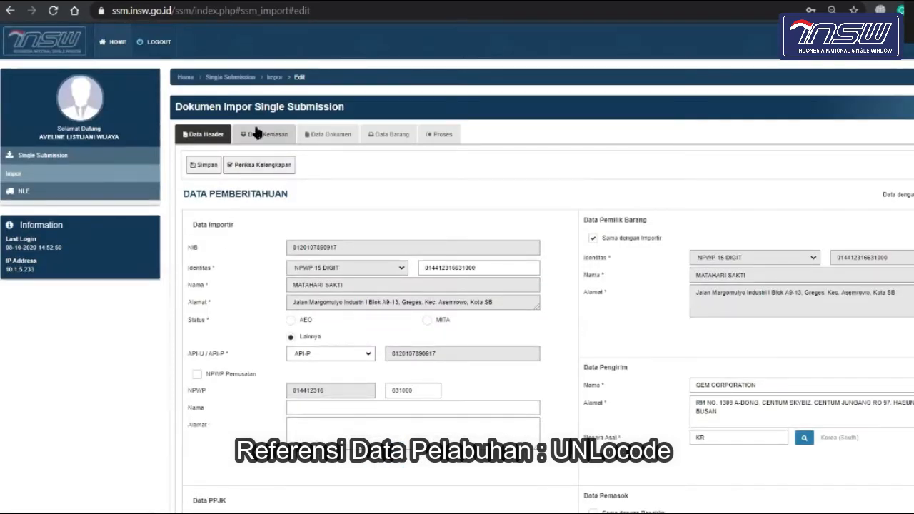
scroll(388, 281, "down", 15)
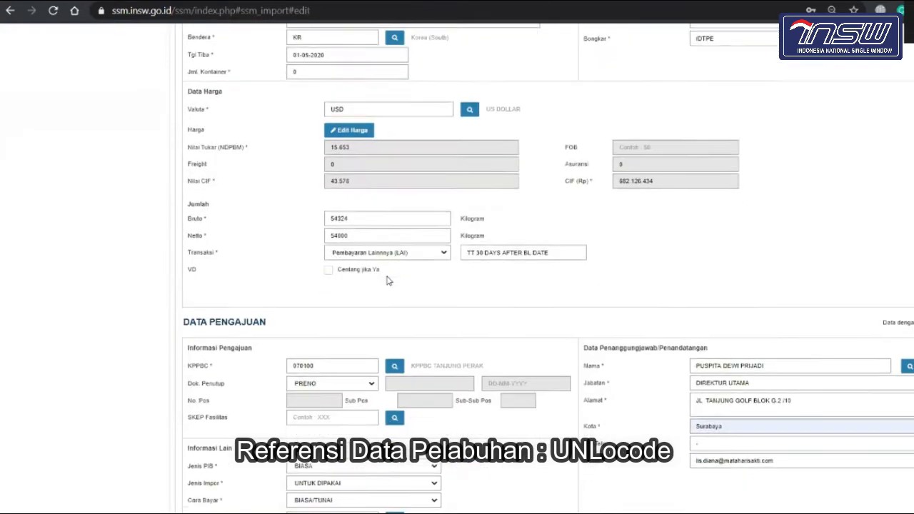
scroll(388, 281, "up", 2)
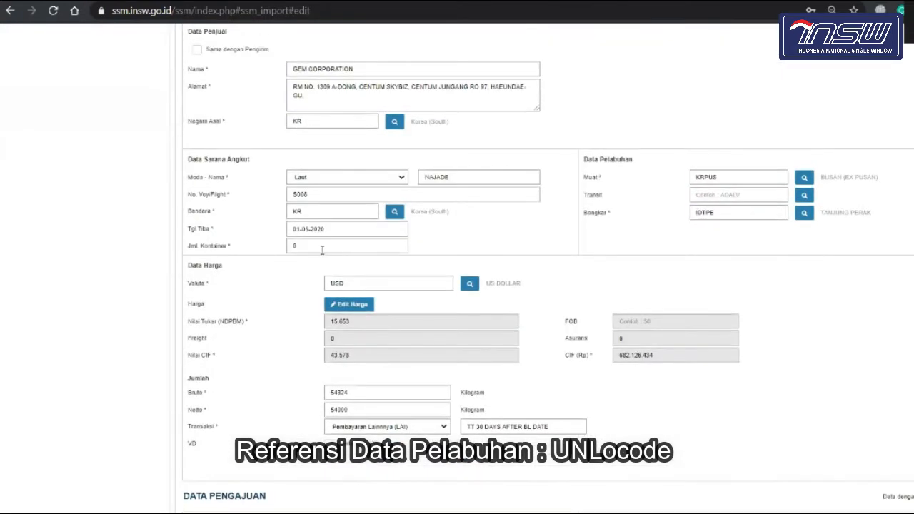
left_click(322, 250)
key("BackSpace")
type("3")
scroll(320, 285, "down", 4)
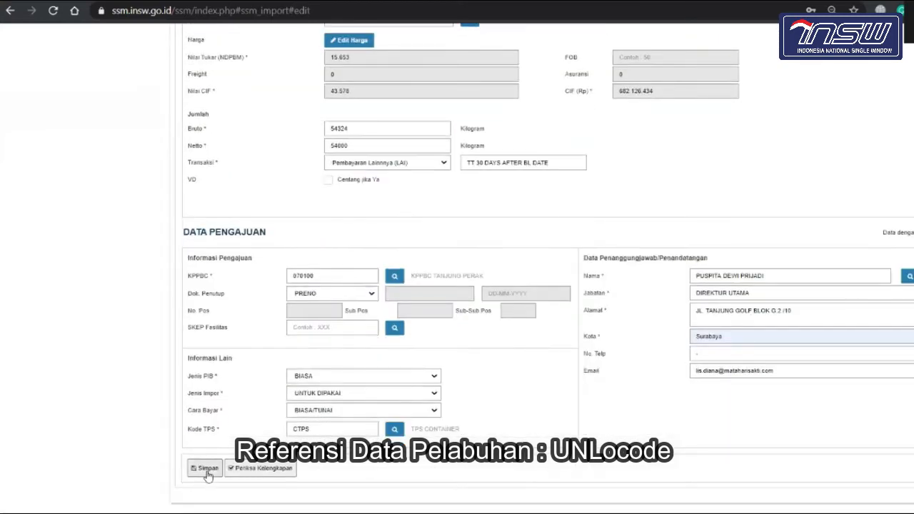
- Save the import document's header data and confirm the save
left_click(203, 468)
left_click(604, 216)
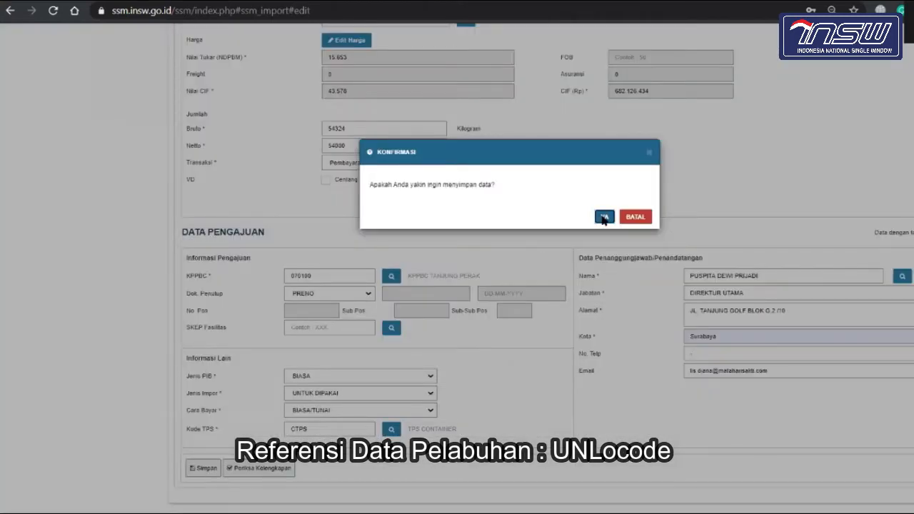
left_click(641, 216)
- View the port code lookup for the loading port and close it without choosing a port
scroll(636, 213, "up", 4)
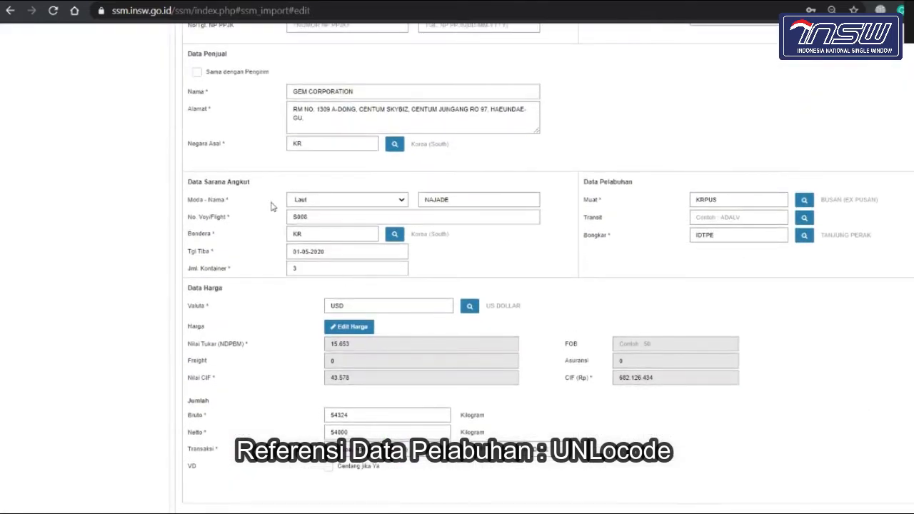
left_click(805, 200)
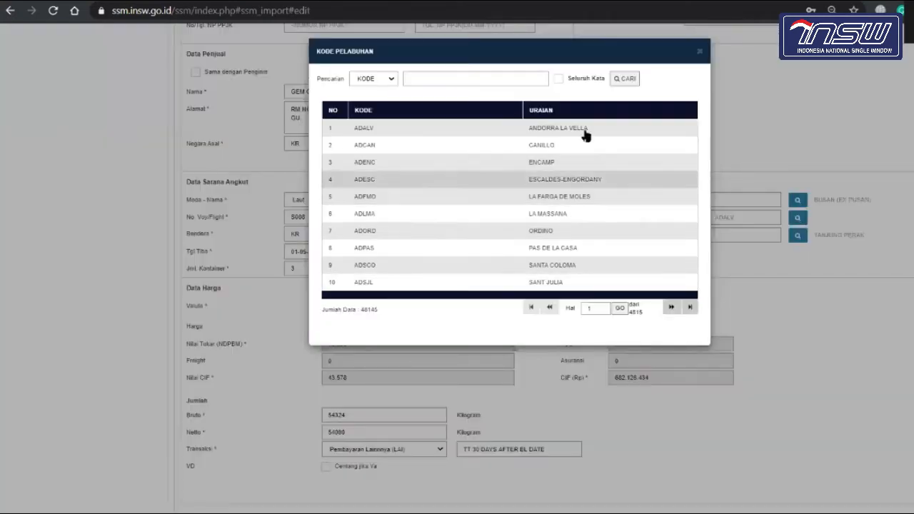
left_click(700, 54)
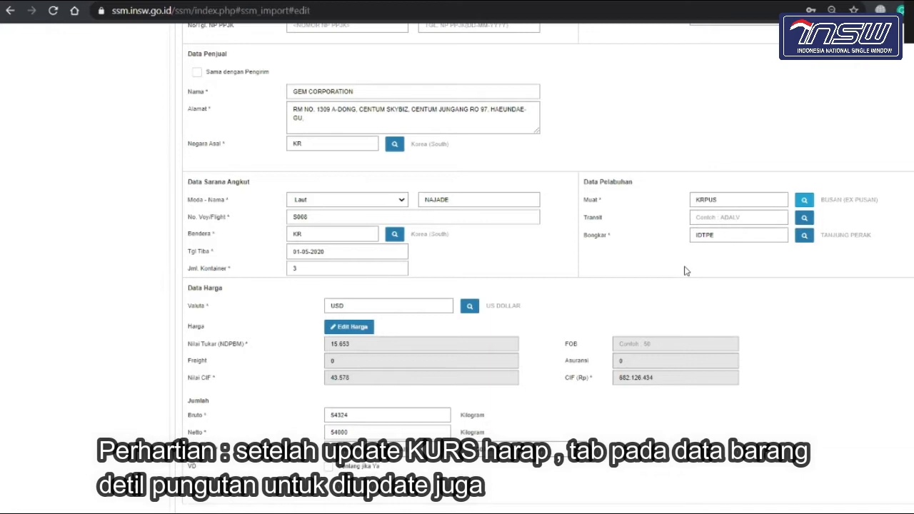
scroll(687, 268, "down", 1)
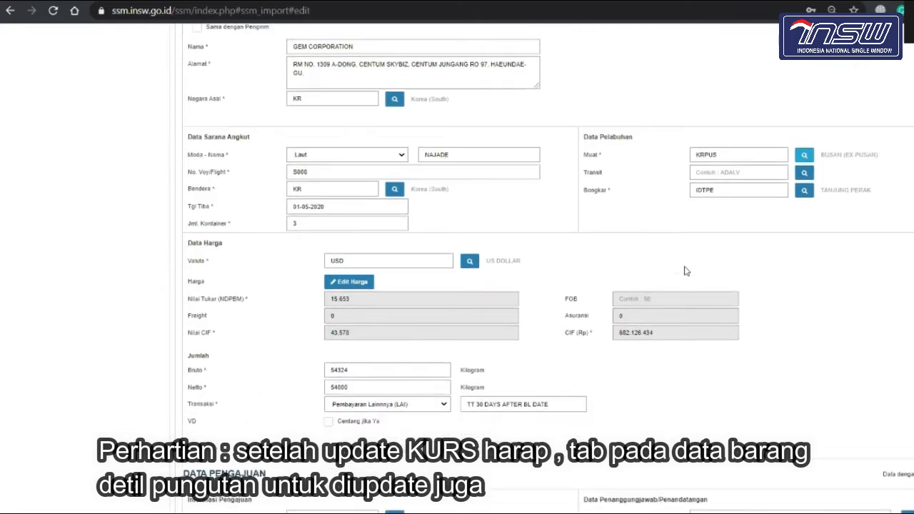
- Open the price details (Edit Harga) of the import document and close them without changing anything
scroll(685, 272, "down", 2)
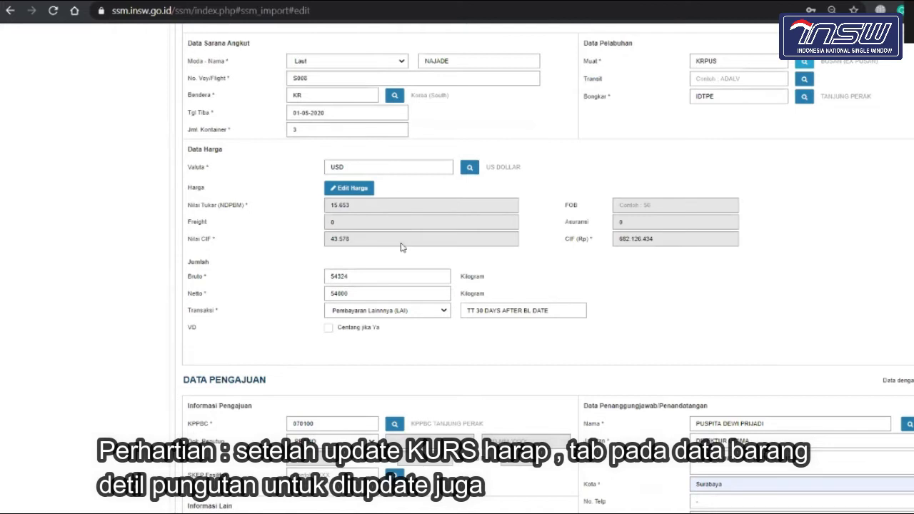
left_click(358, 192)
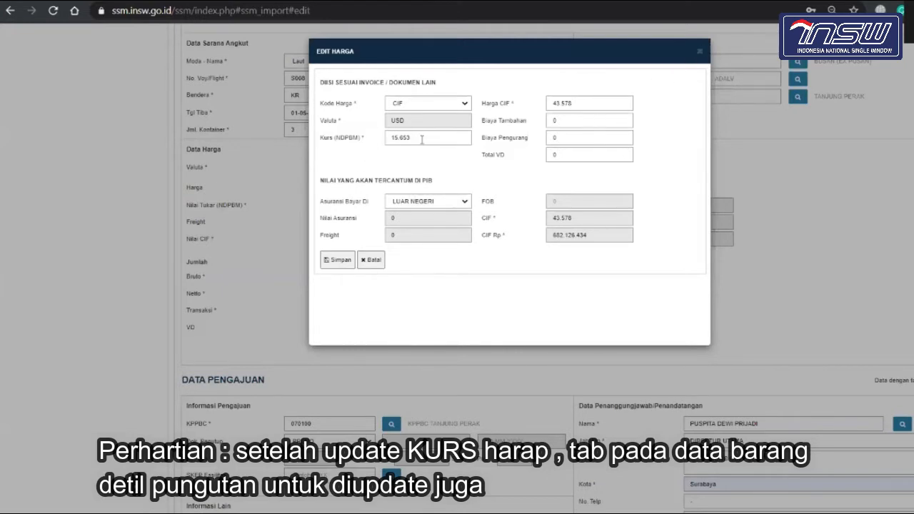
left_click(701, 52)
- Look over the header data from the importer details down to the price and submission sections
scroll(491, 312, "up", 15)
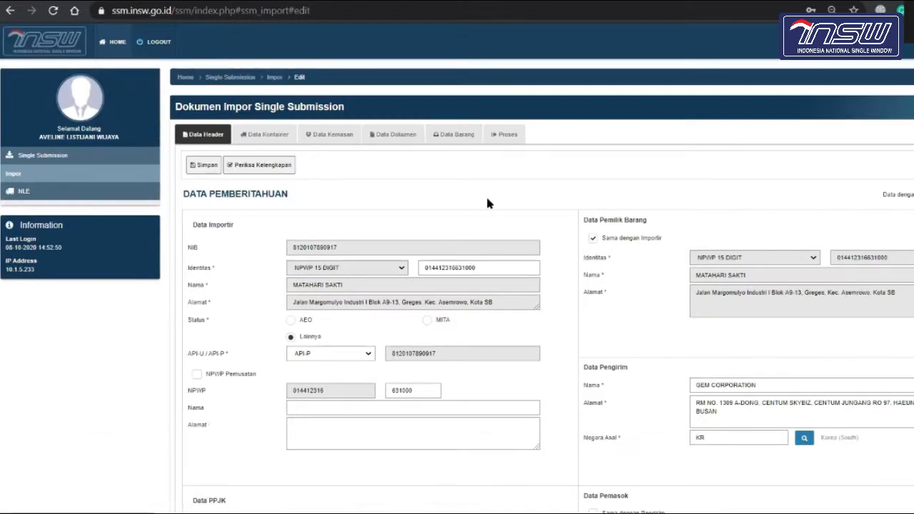
scroll(488, 203, "down", 15)
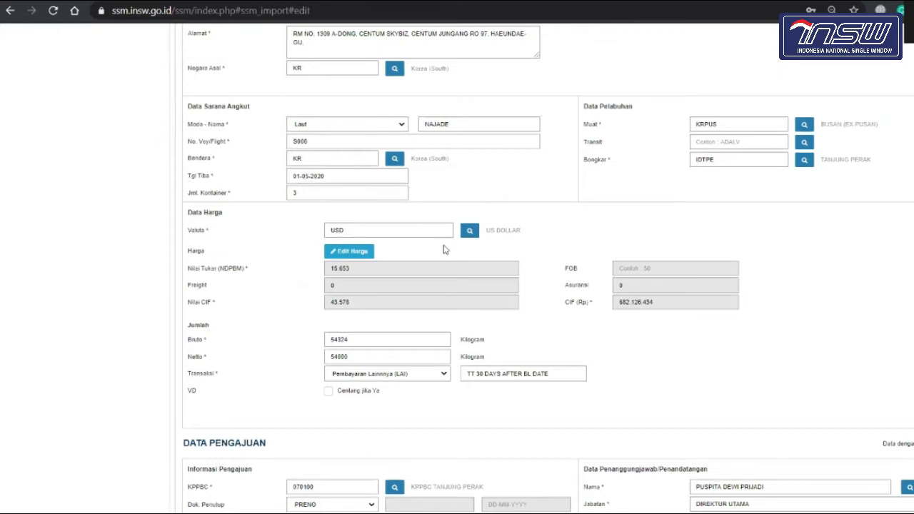
scroll(448, 319, "down", 1)
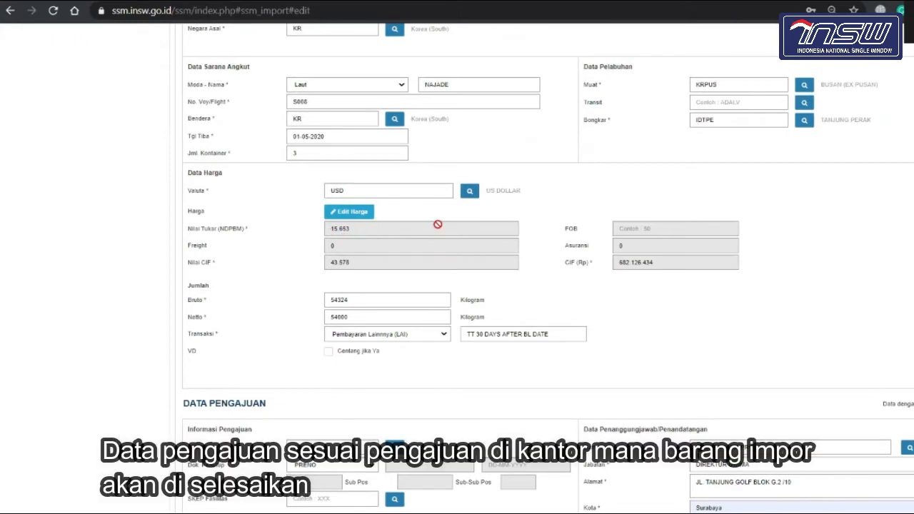
scroll(438, 229, "up", 15)
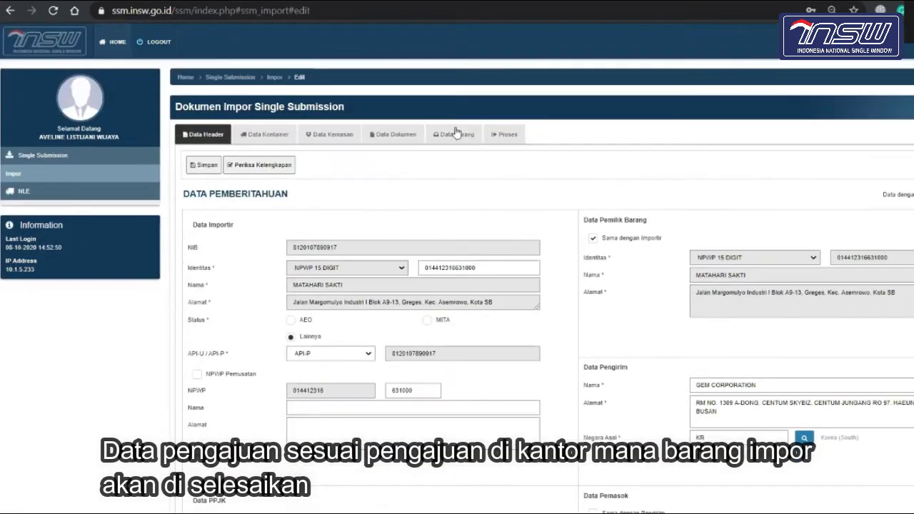
scroll(464, 309, "down", 15)
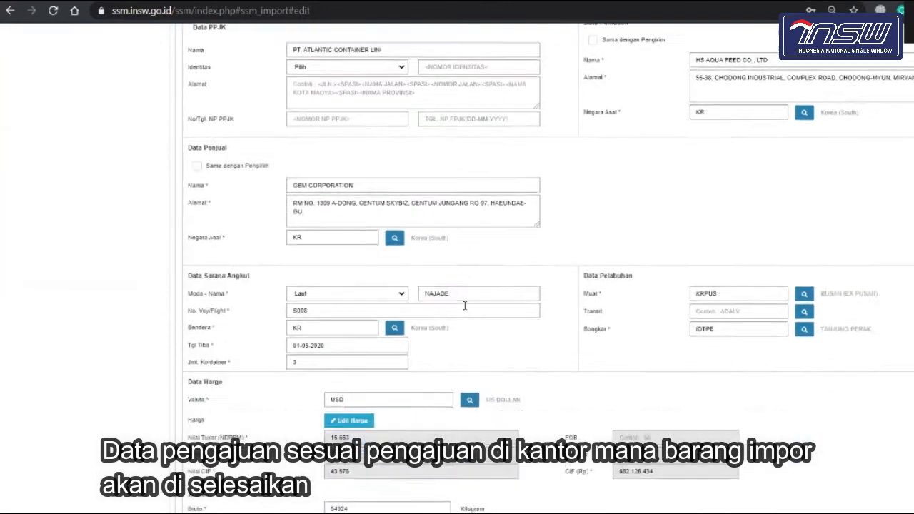
scroll(464, 311, "up", 2)
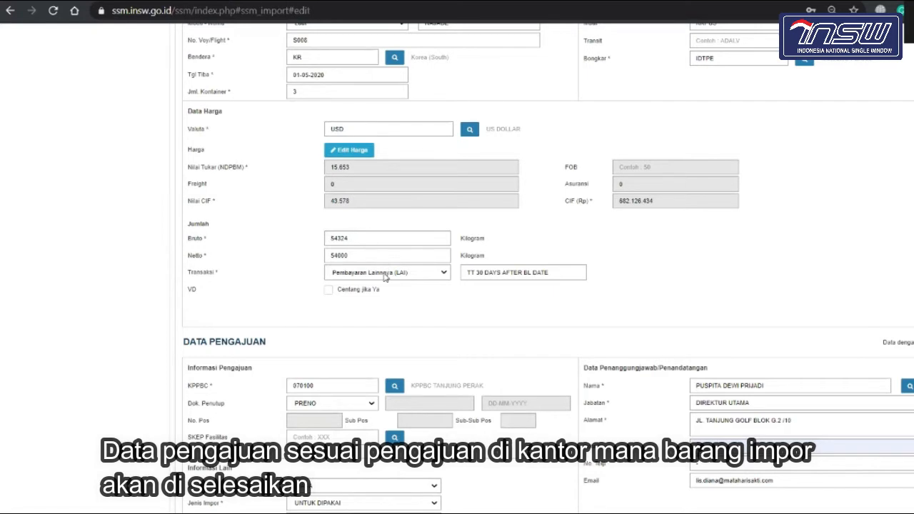
scroll(416, 325, "down", 1)
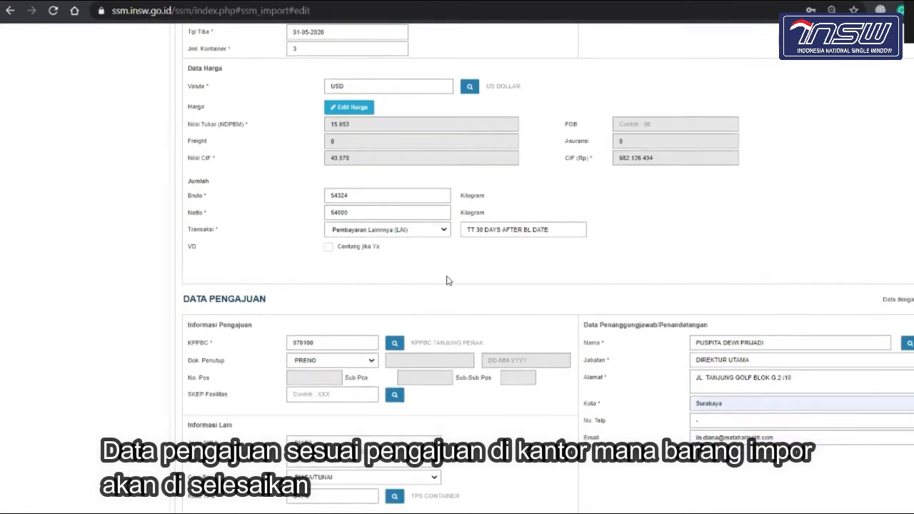
- View the temporary storage (TPS) code lookup in the submission data and close it without choosing a code
scroll(447, 279, "down", 1)
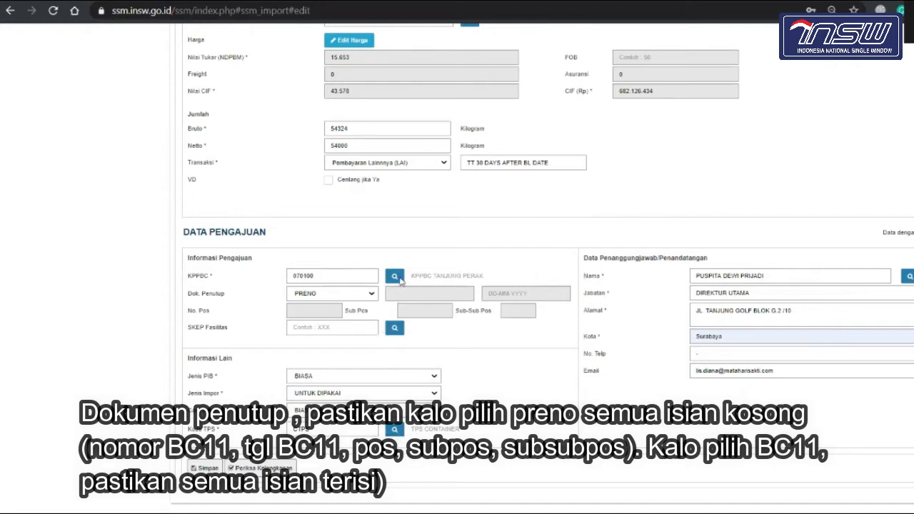
left_click(395, 431)
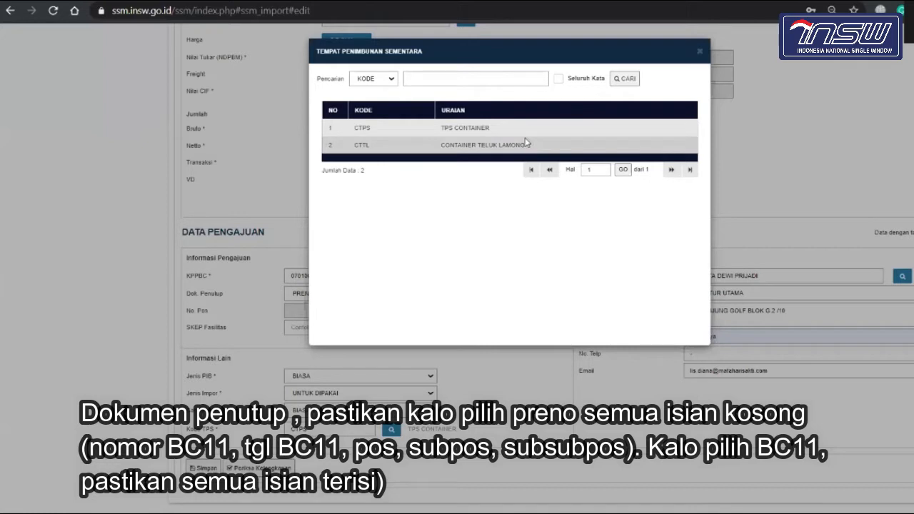
left_click(701, 55)
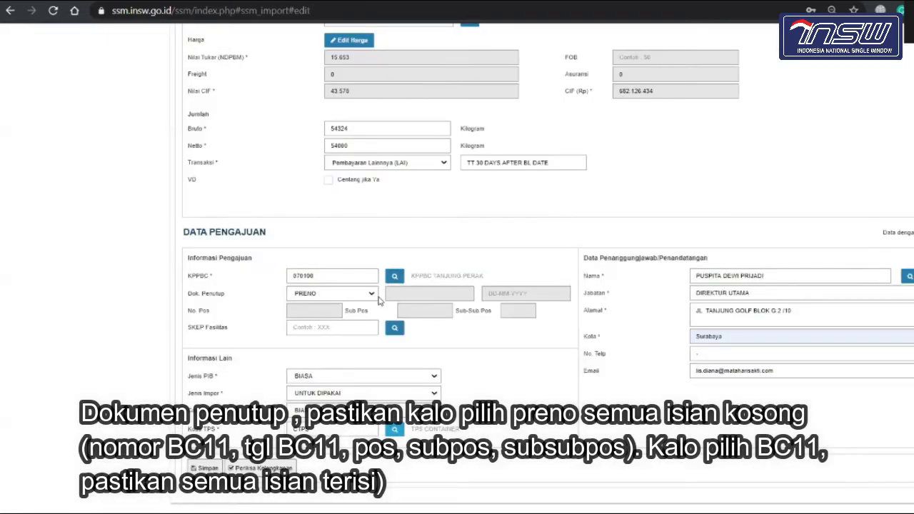
- Try BC 1.1 as the closing document (Dok. Penutup), check its number field, and restore PRENO
left_click(373, 296)
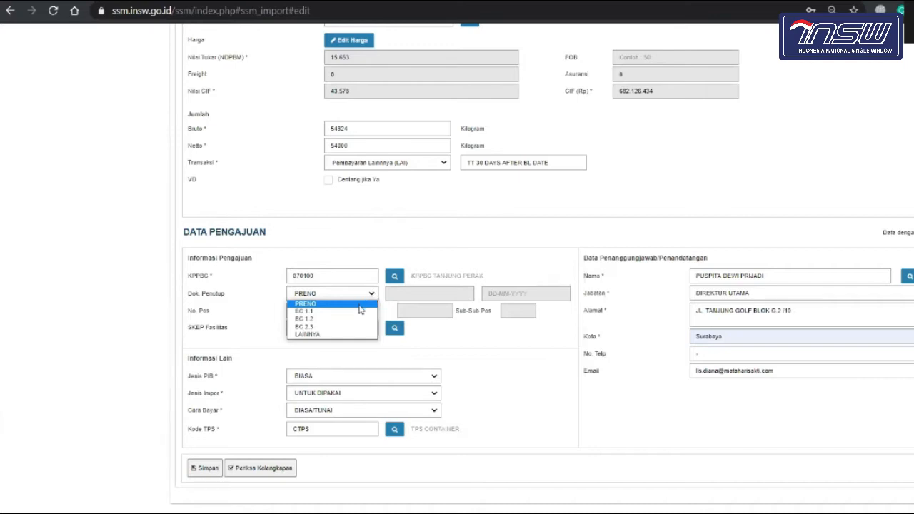
left_click(360, 306)
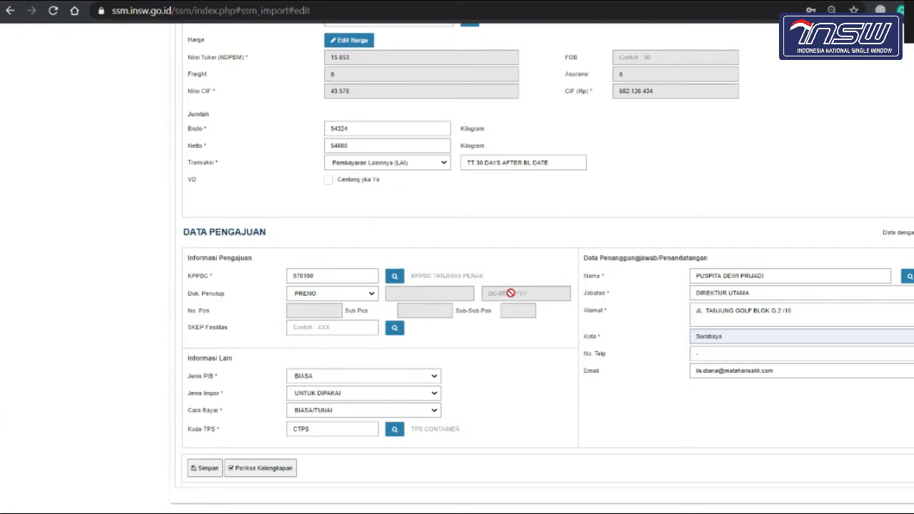
left_click(367, 299)
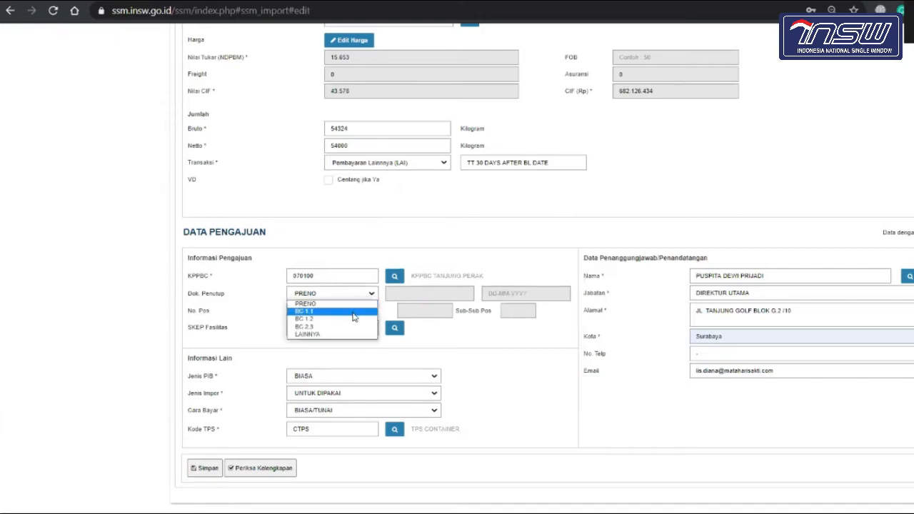
left_click(354, 311)
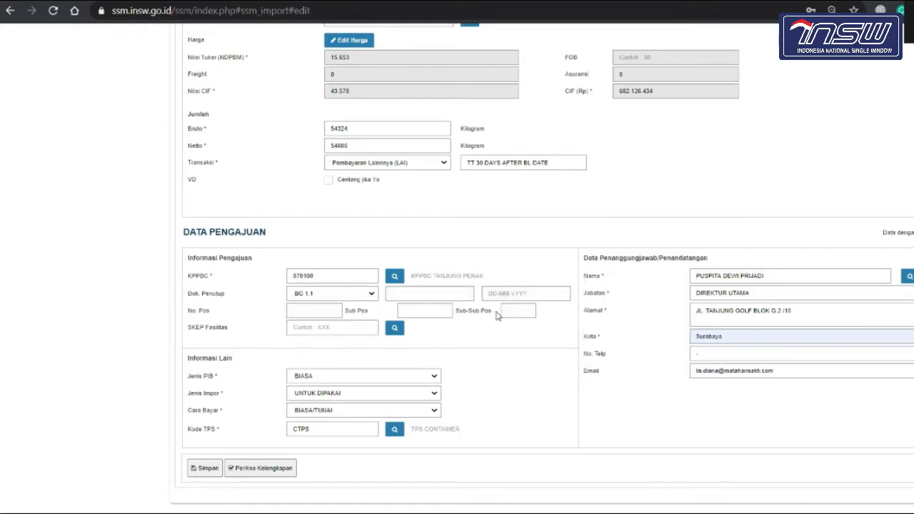
left_click(455, 293)
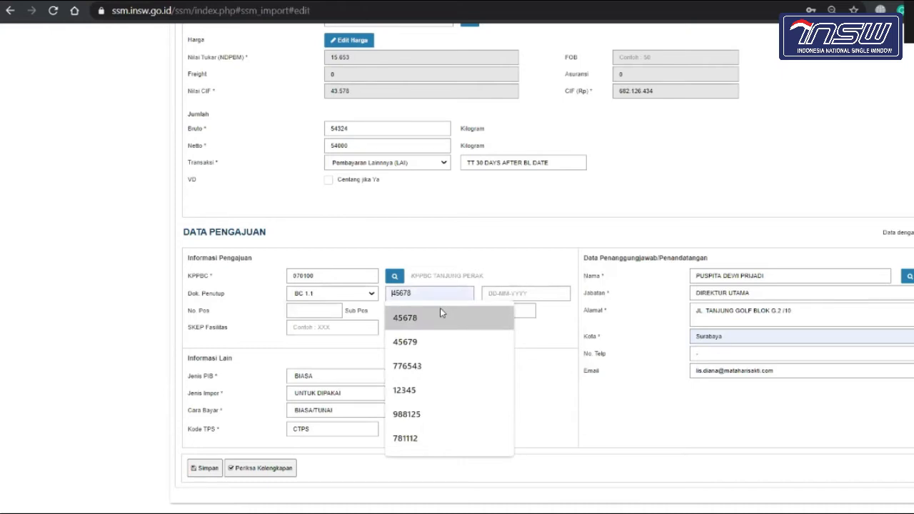
left_click(352, 294)
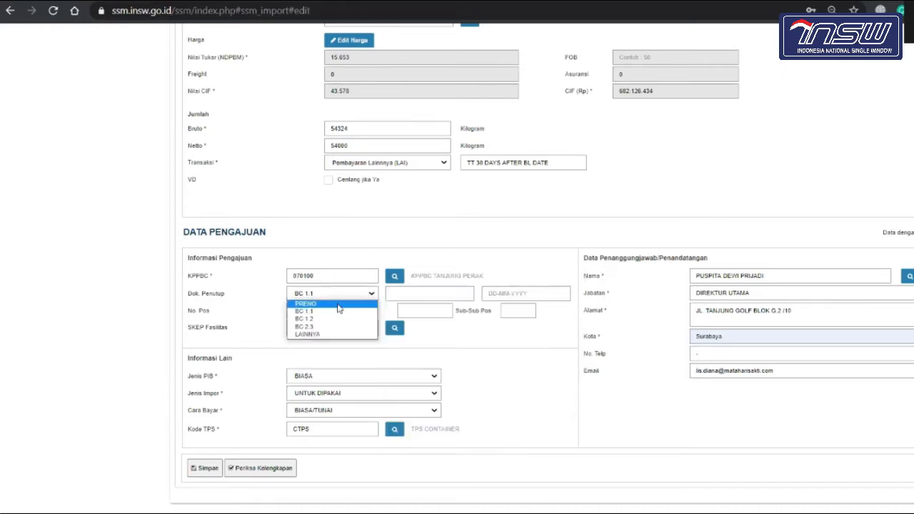
left_click(339, 304)
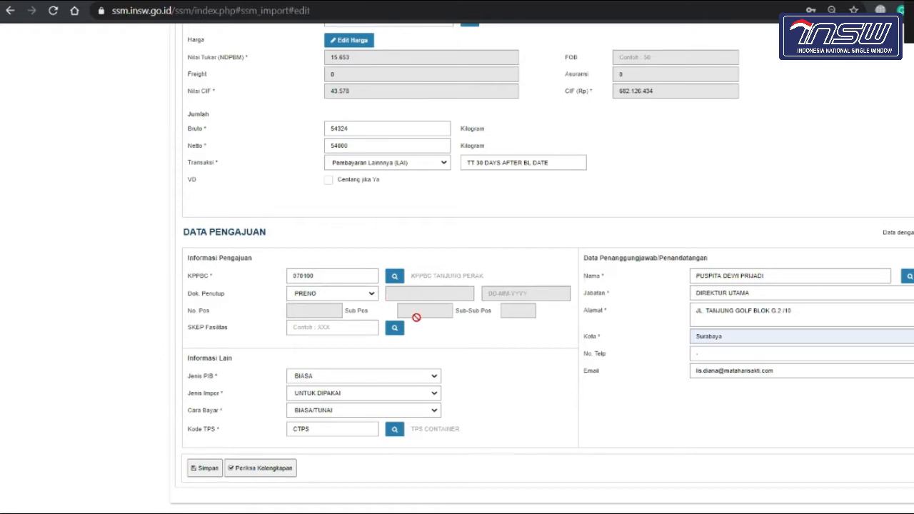
- Switch the closing document to BC 1.1 once more to check its fields, and return it to PRENO
left_click(372, 294)
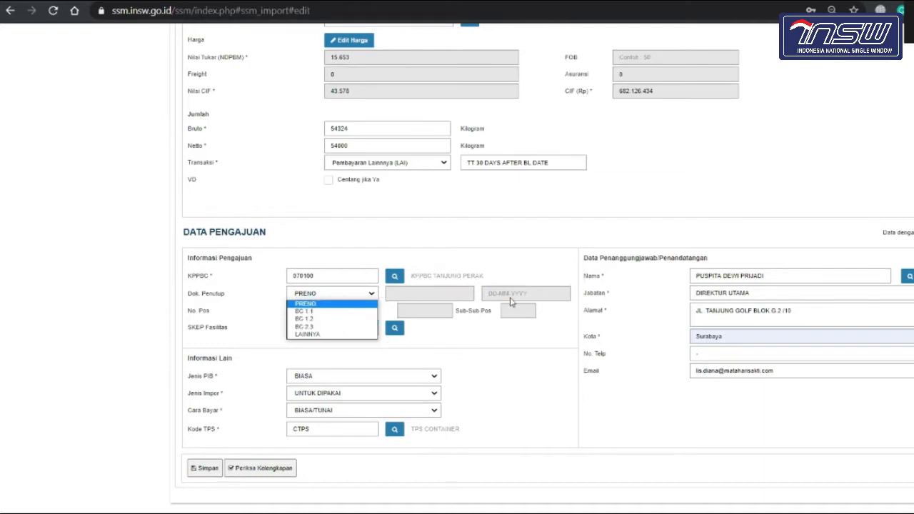
left_click(341, 312)
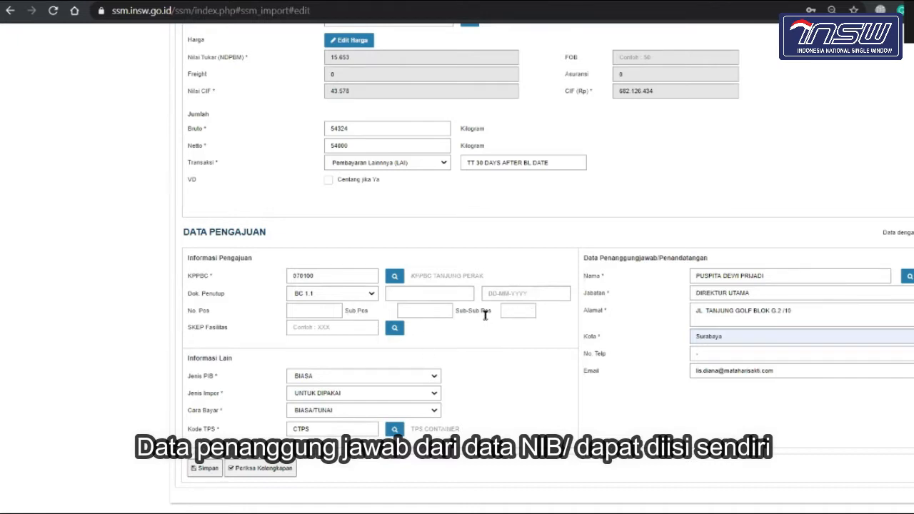
left_click(345, 294)
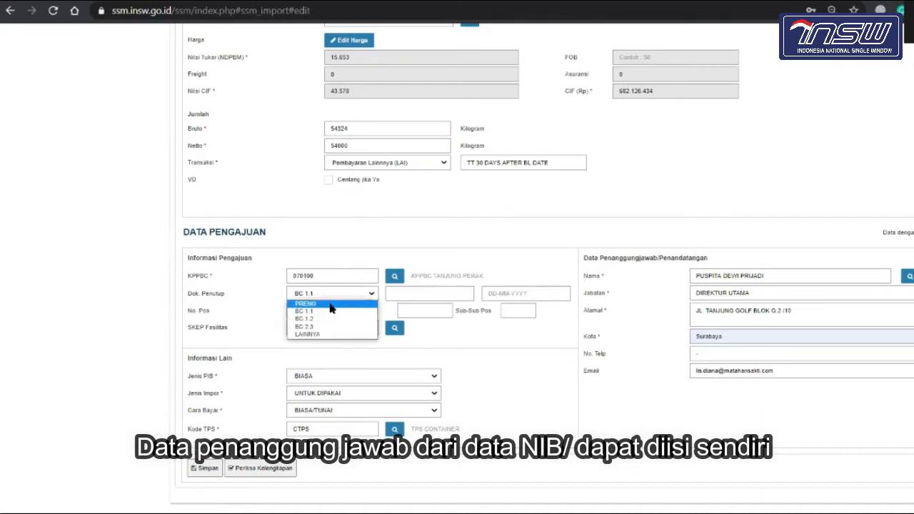
left_click(329, 304)
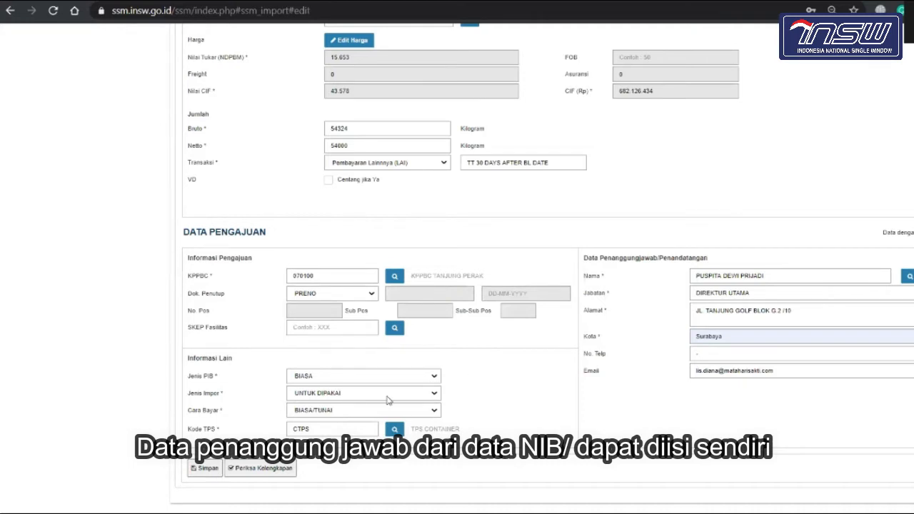
- Check the PIB type options, the responsible person lookup and the signatory's fields without changing them
left_click(404, 384)
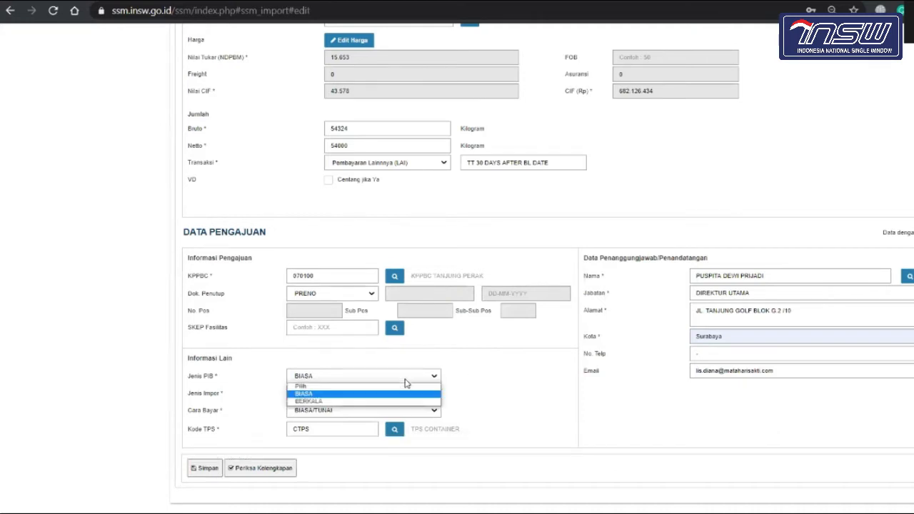
left_click(493, 380)
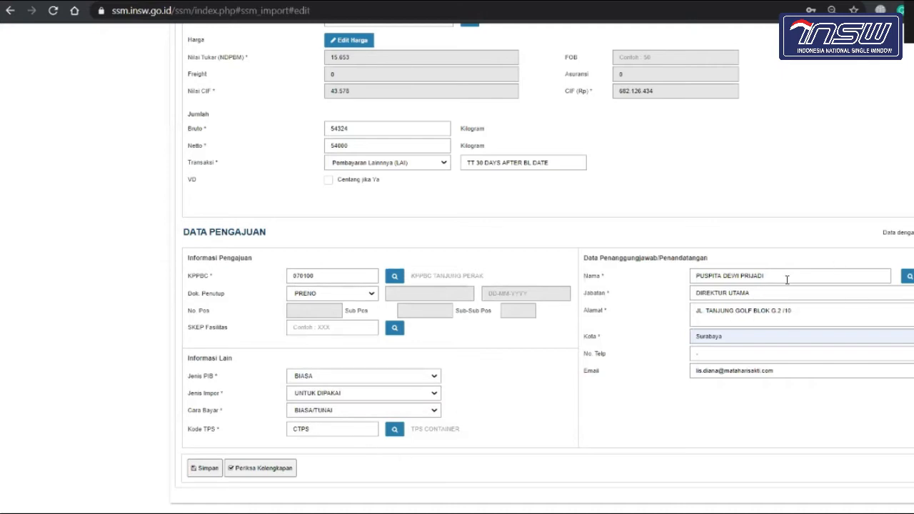
left_click(909, 276)
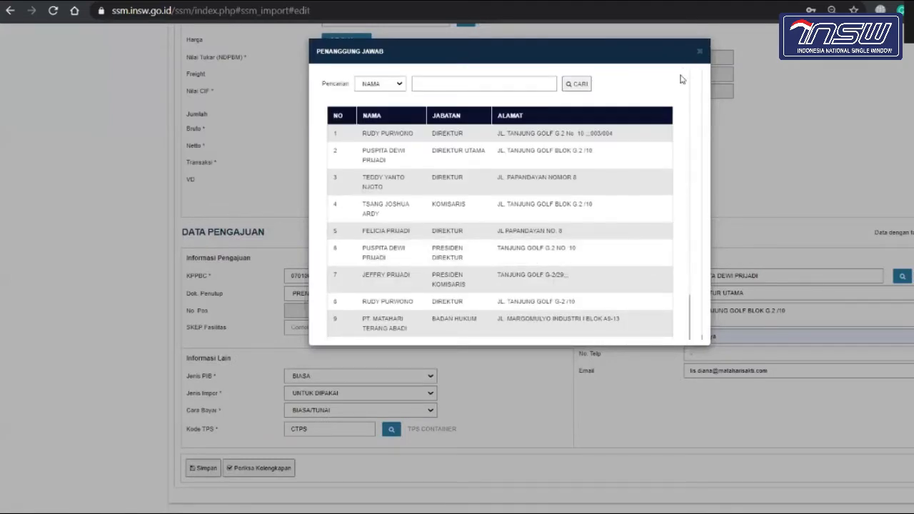
left_click(701, 51)
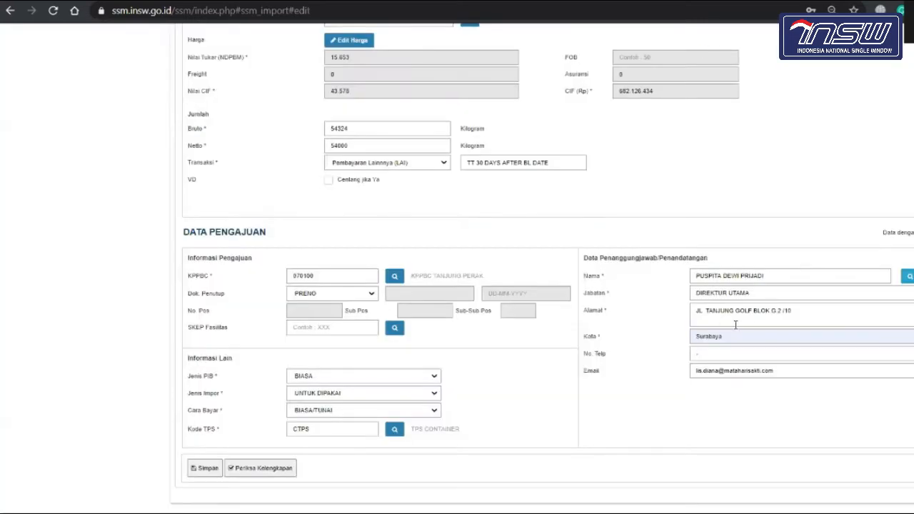
left_click(784, 271)
left_click(747, 341)
- Save the completed header data, including the submission section, and confirm the save
scroll(590, 368, "up", 4)
scroll(591, 368, "down", 4)
scroll(590, 368, "up", 6)
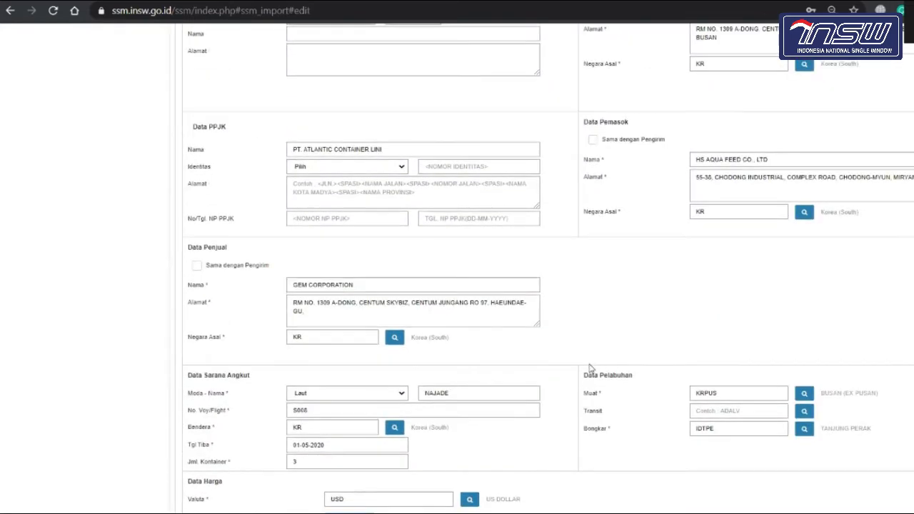
scroll(590, 368, "up", 5)
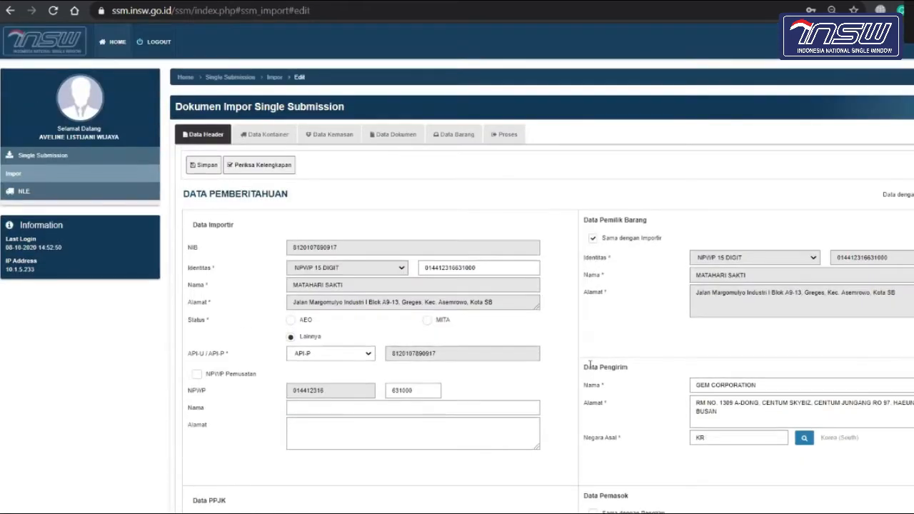
scroll(590, 366, "down", 11)
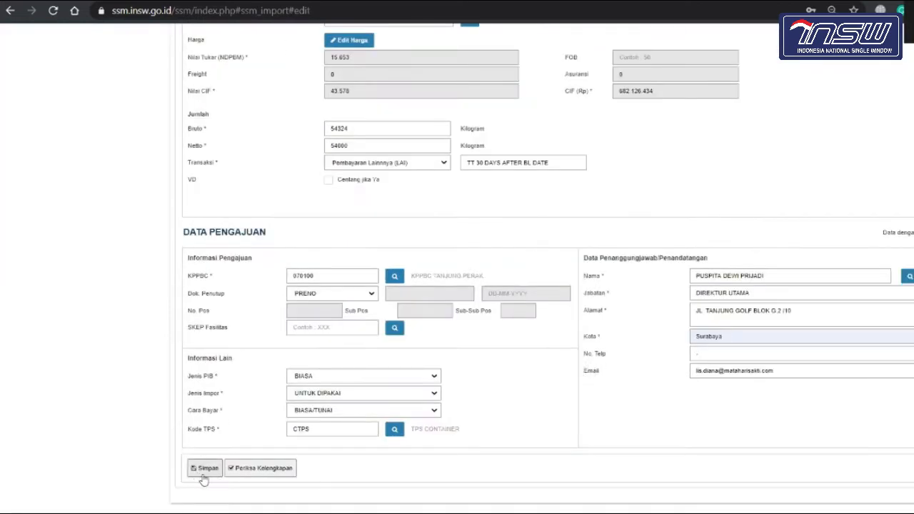
left_click(204, 471)
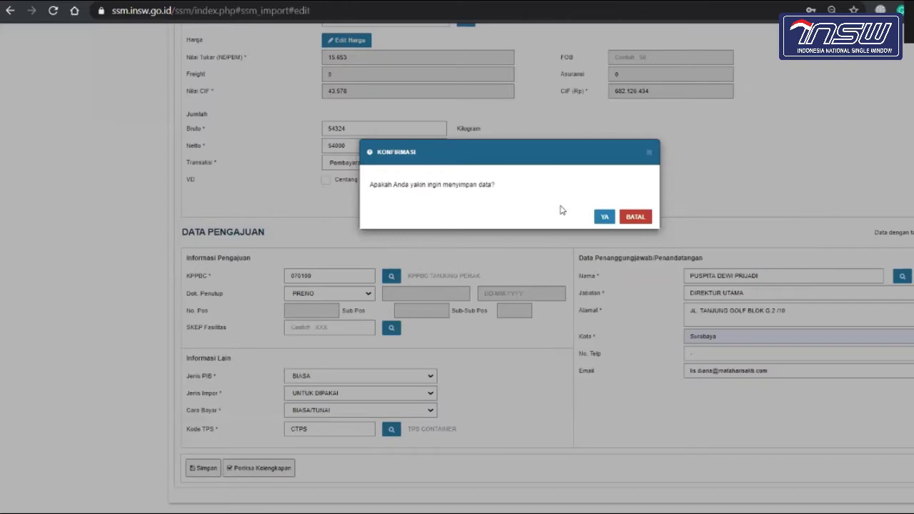
left_click(603, 217)
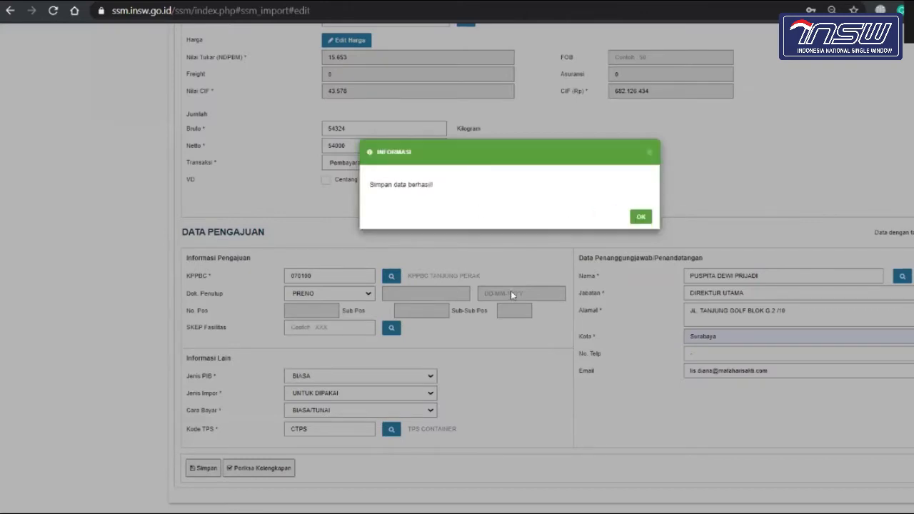
left_click(643, 218)
- Open the import document's container data and bring its container entry form into view
scroll(473, 259, "up", 15)
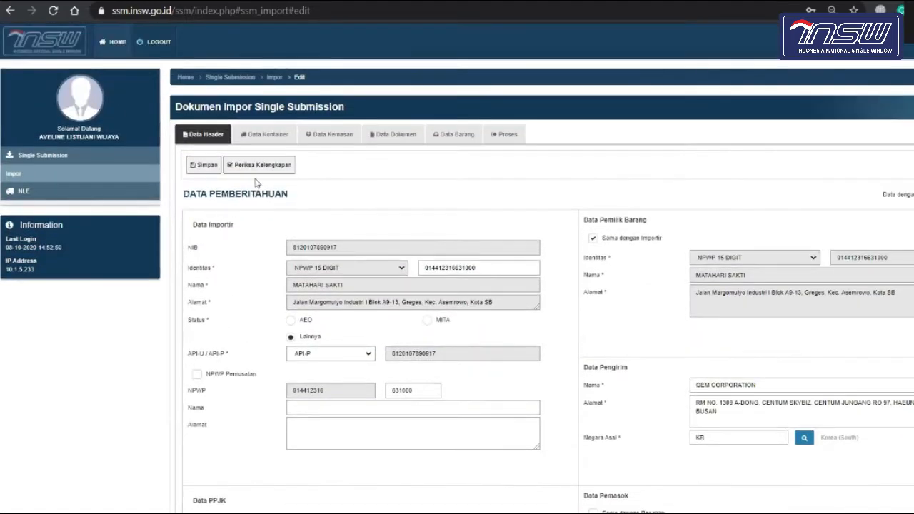
left_click(278, 138)
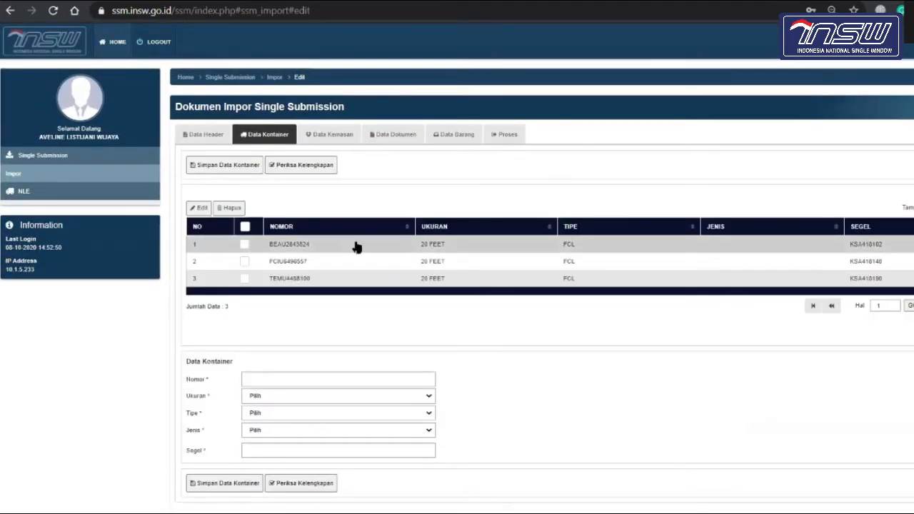
scroll(422, 364, "down", 1)
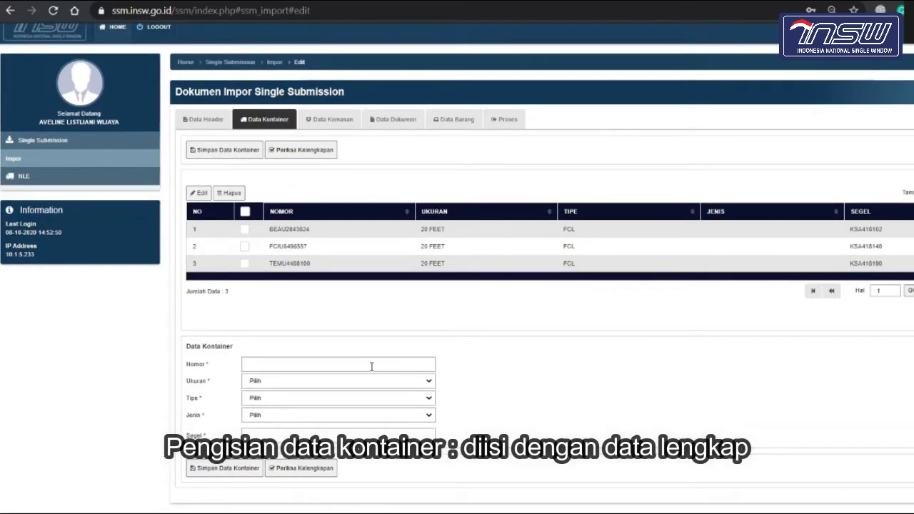
- Check the container entry form's number, size and type fields and their choices without entering any data
left_click(372, 367)
left_click(548, 343)
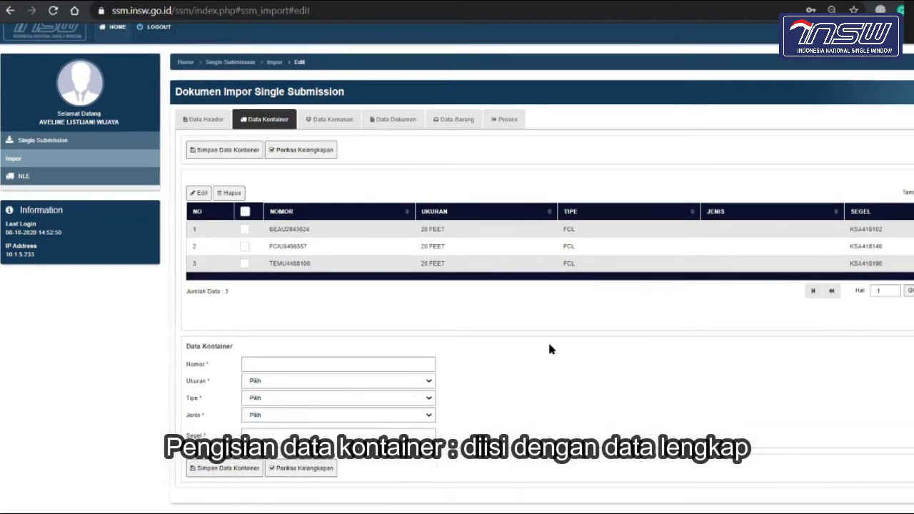
left_click(378, 369)
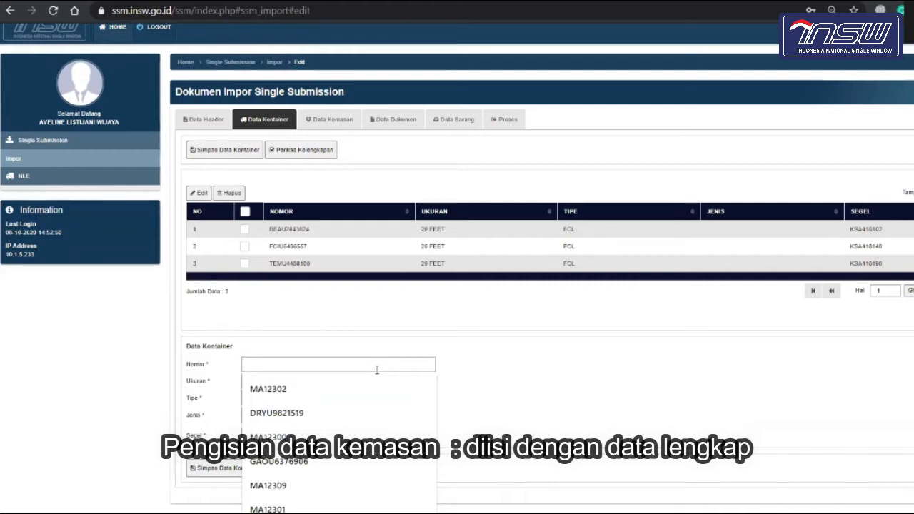
left_click(483, 336)
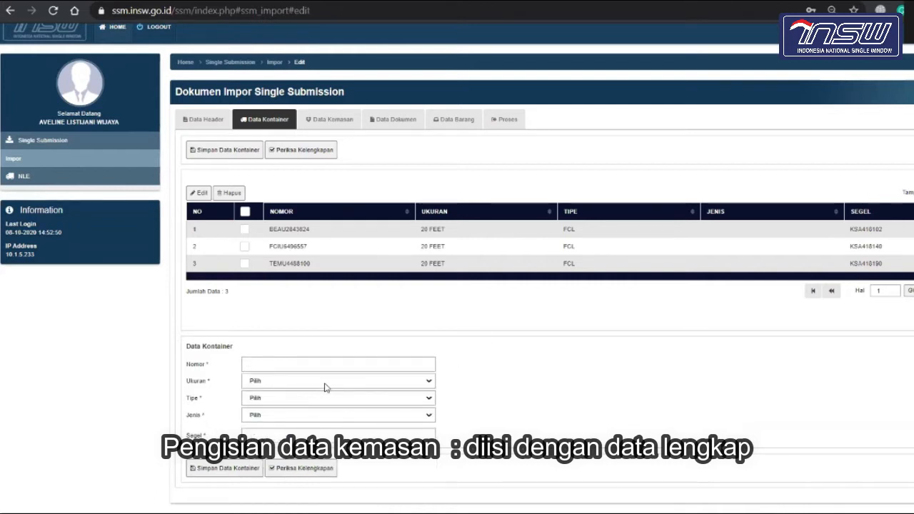
left_click(325, 384)
left_click(497, 356)
left_click_drag(497, 356, 392, 403)
left_click(392, 403)
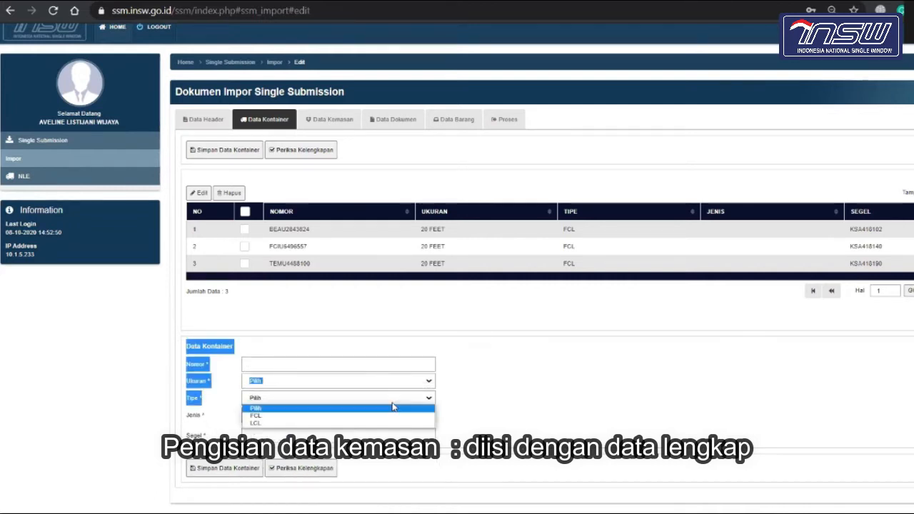
left_click(539, 369)
left_click(539, 370)
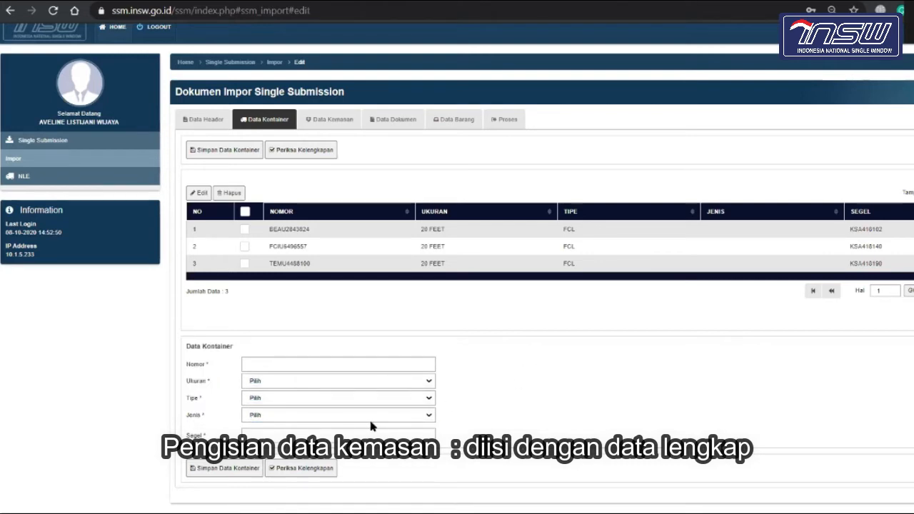
- Check the container form's Jenis options and its seal field without filling them in
left_click(371, 419)
left_click(509, 386)
left_click(365, 437)
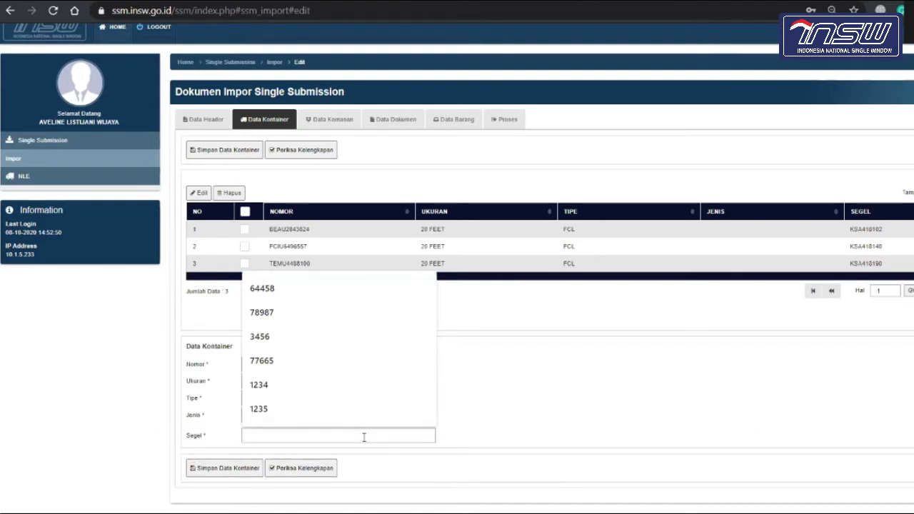
left_click(577, 389)
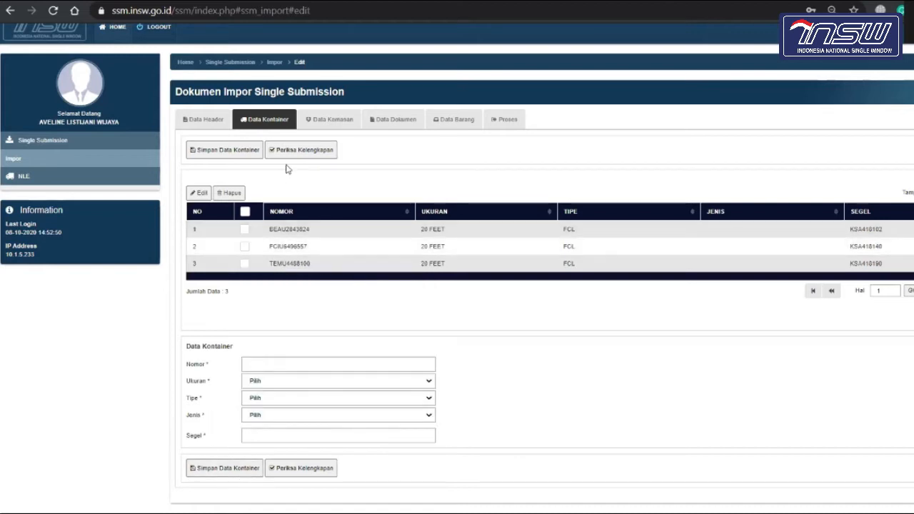
- Open the packaging data and check its quantity field, package code lookup and brand field without entering values
left_click(342, 122)
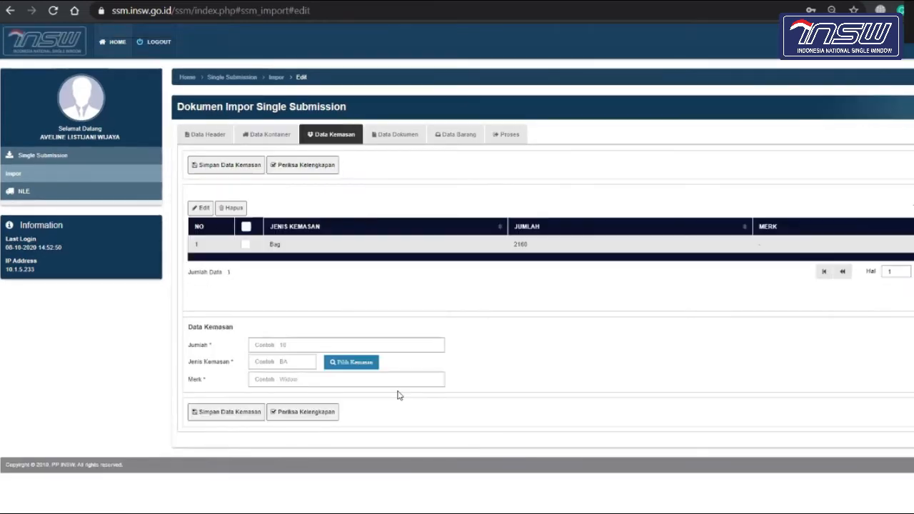
left_click(261, 343)
left_click(513, 307)
left_click(350, 364)
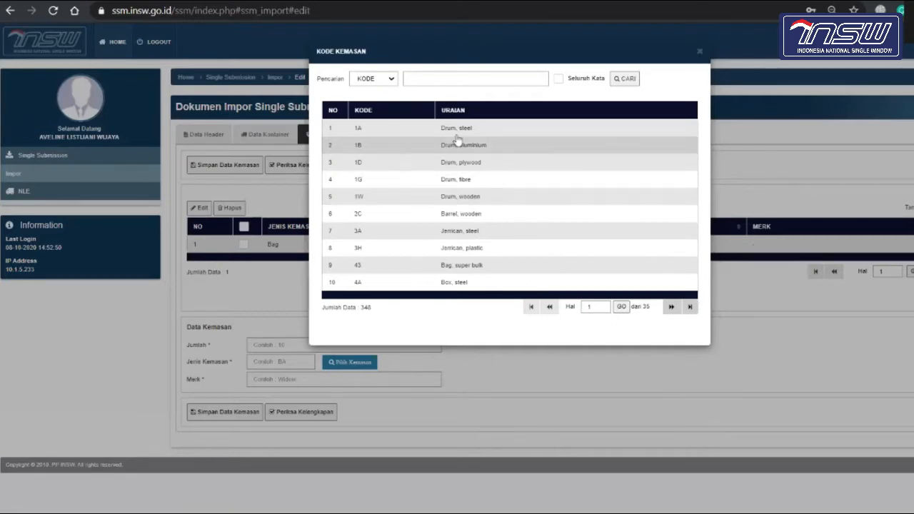
left_click(700, 56)
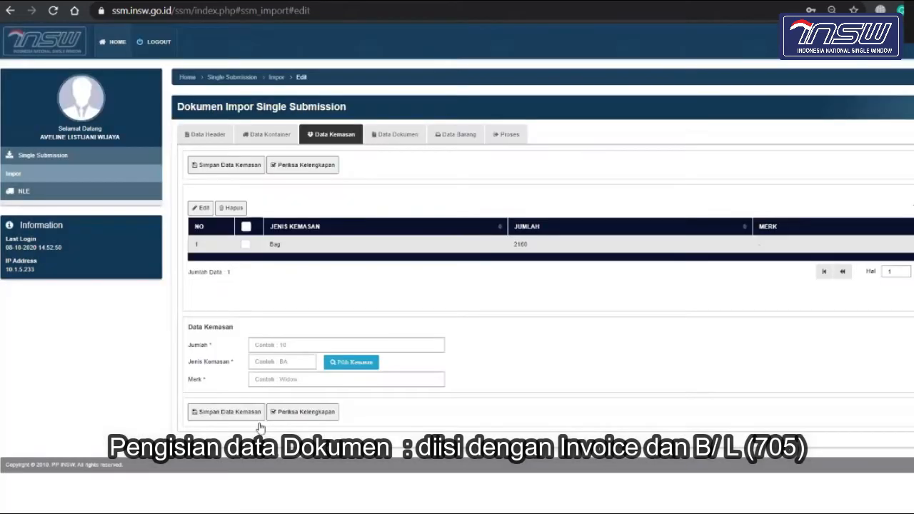
left_click(289, 378)
mouse_move(546, 350)
left_mouse_down()
mouse_move(376, 312)
mouse_move(538, 337)
left_mouse_up()
left_click(539, 341)
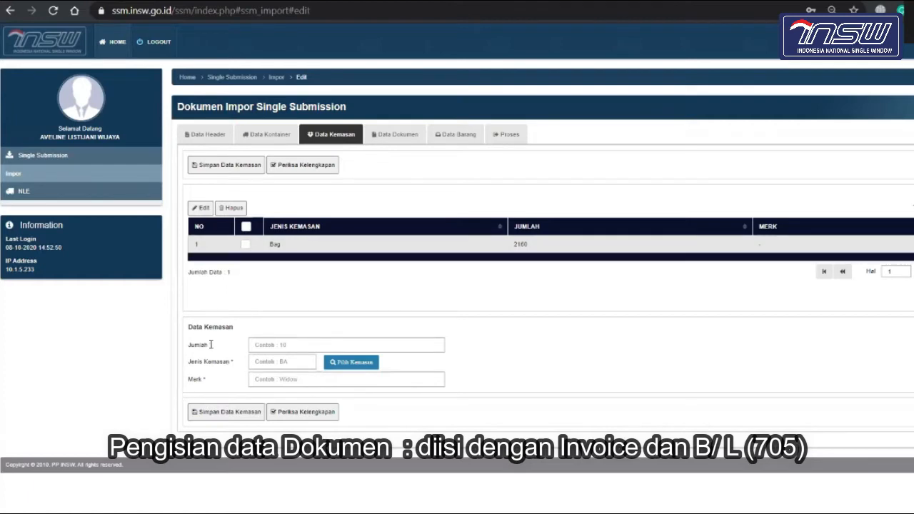
- Open the document data and review the list of attached documents and the document entry form below it
left_click(398, 137)
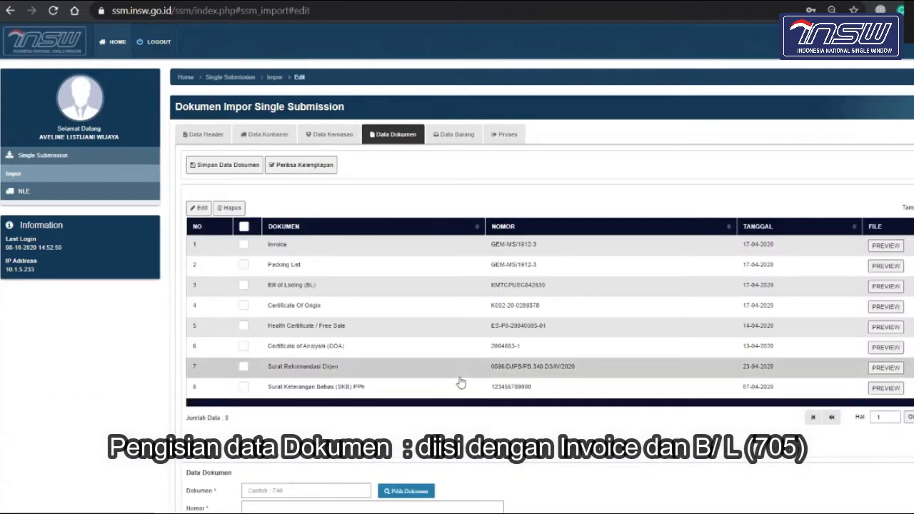
scroll(461, 384, "down", 2)
scroll(461, 383, "up", 2)
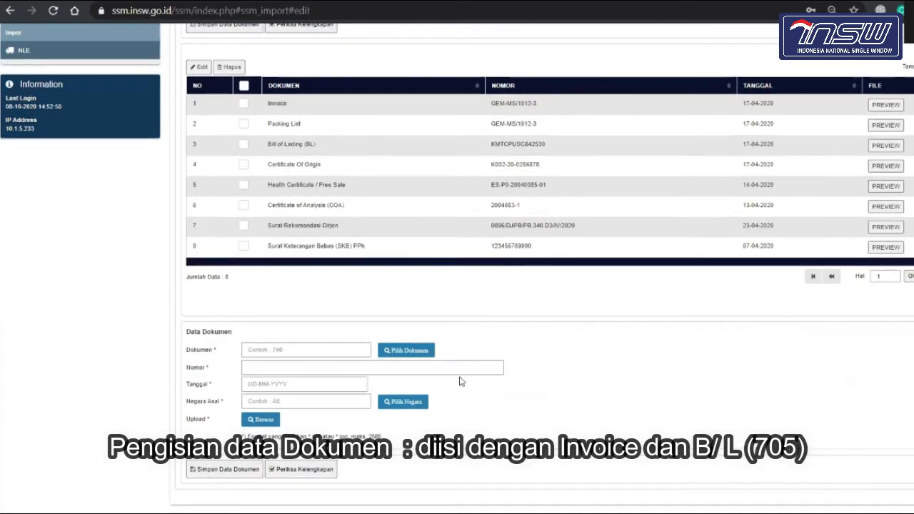
scroll(462, 382, "down", 1)
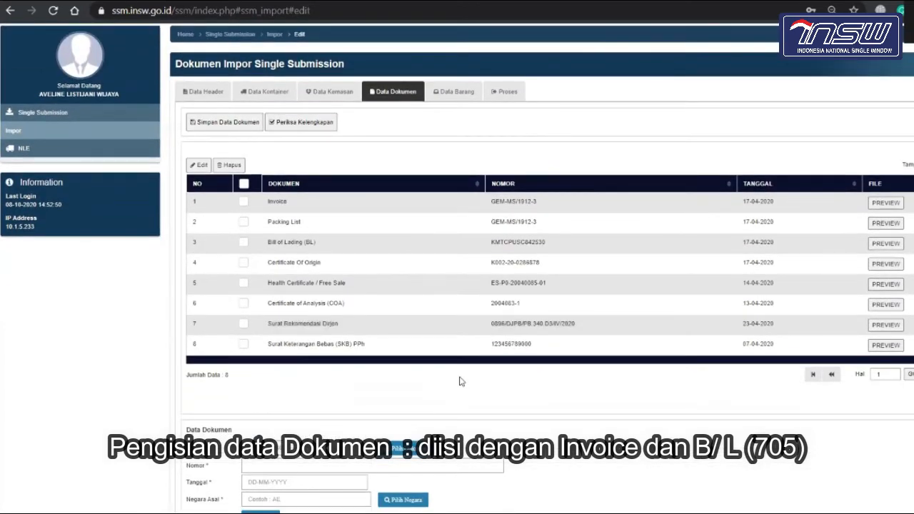
scroll(460, 382, "down", 1)
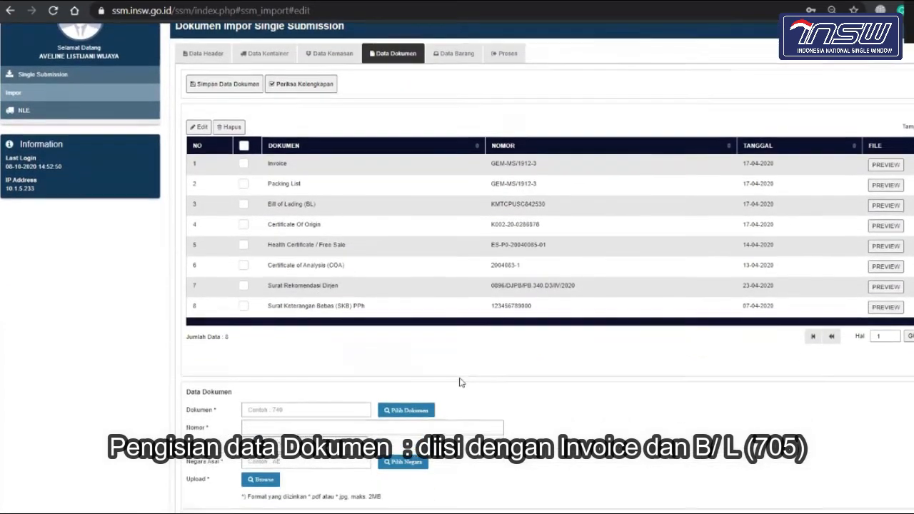
scroll(460, 383, "down", 2)
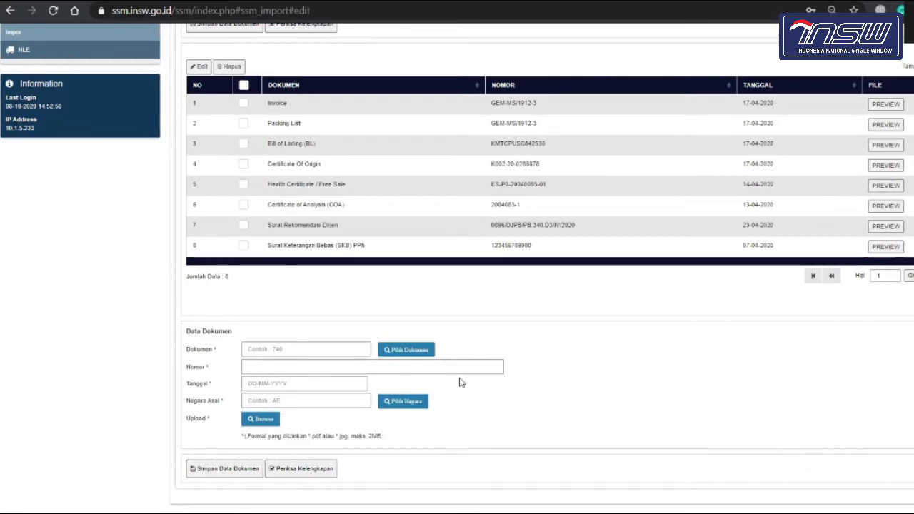
- Browse the document code lookup up to page 6 for the Bill of Lading code, and close it without choosing one
left_click(408, 351)
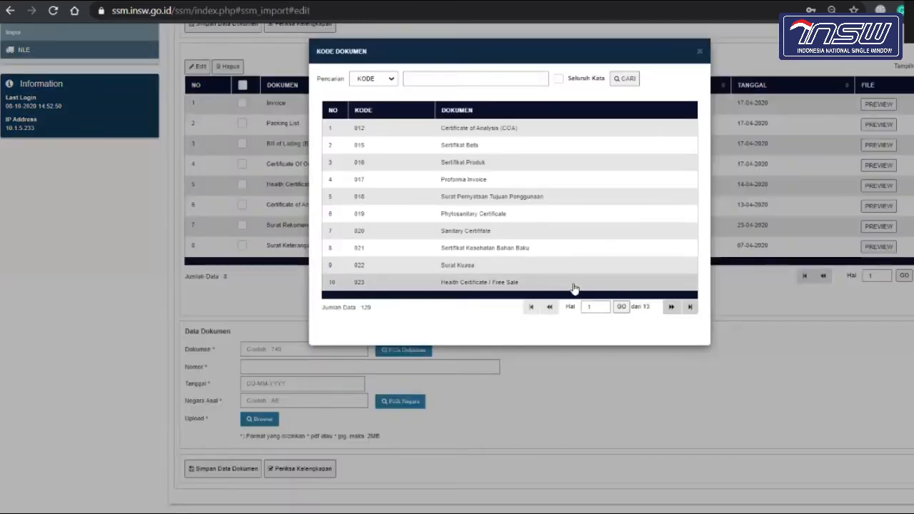
left_click(670, 308)
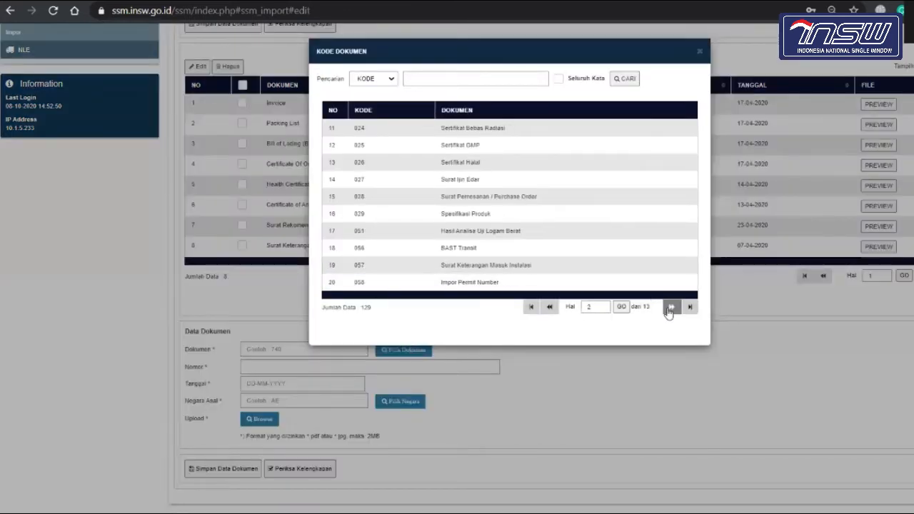
left_click(669, 308)
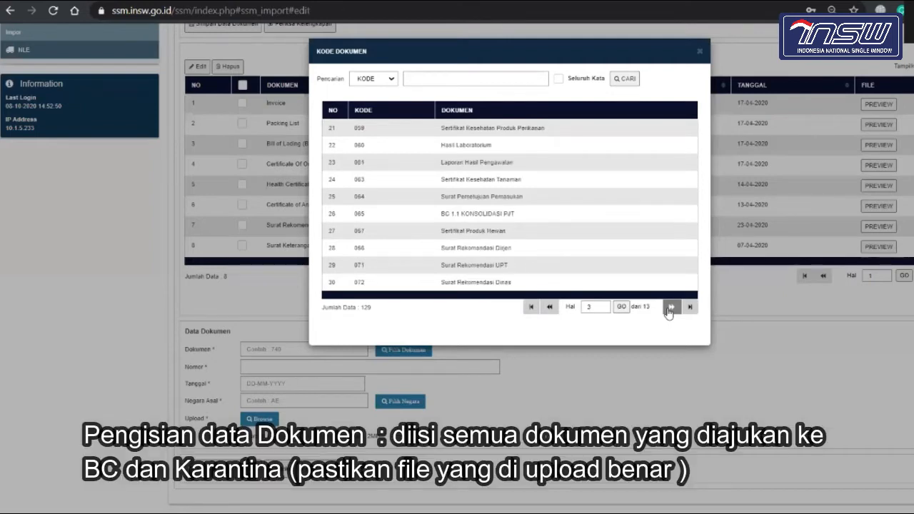
left_click(670, 308)
left_click(669, 308)
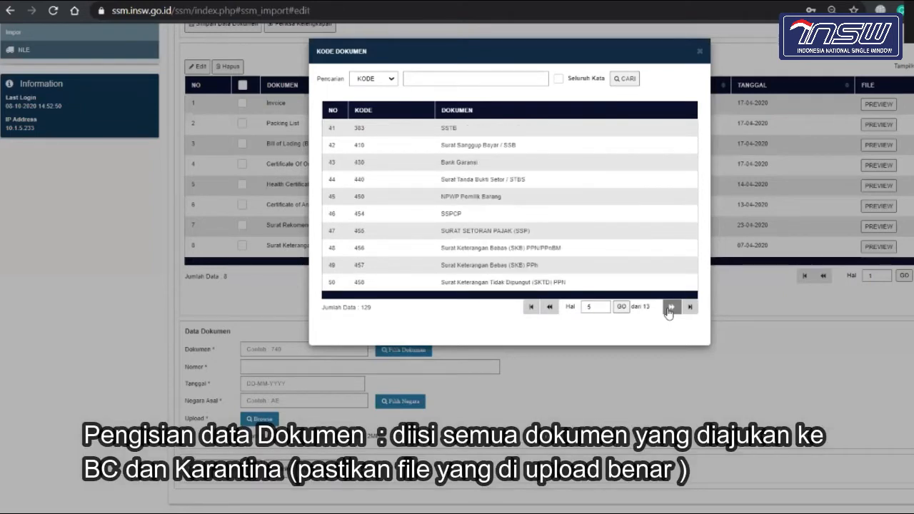
left_click(669, 308)
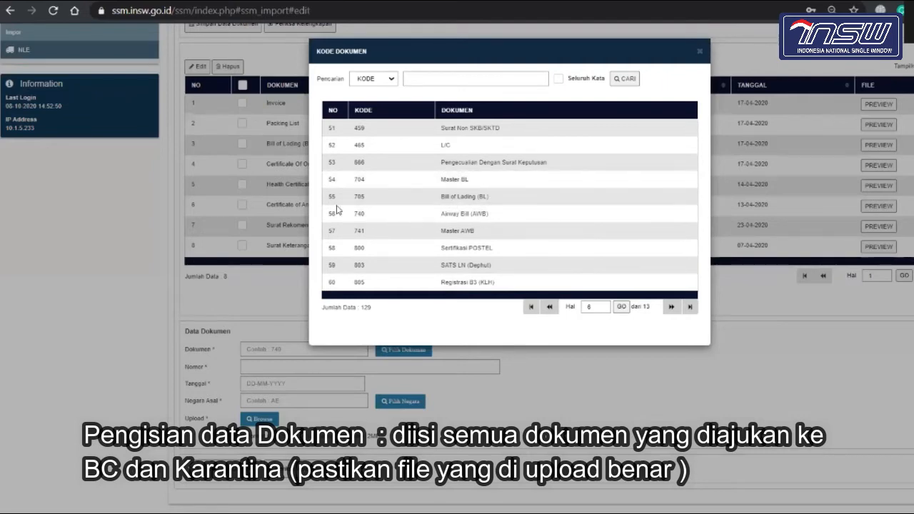
left_click(700, 52)
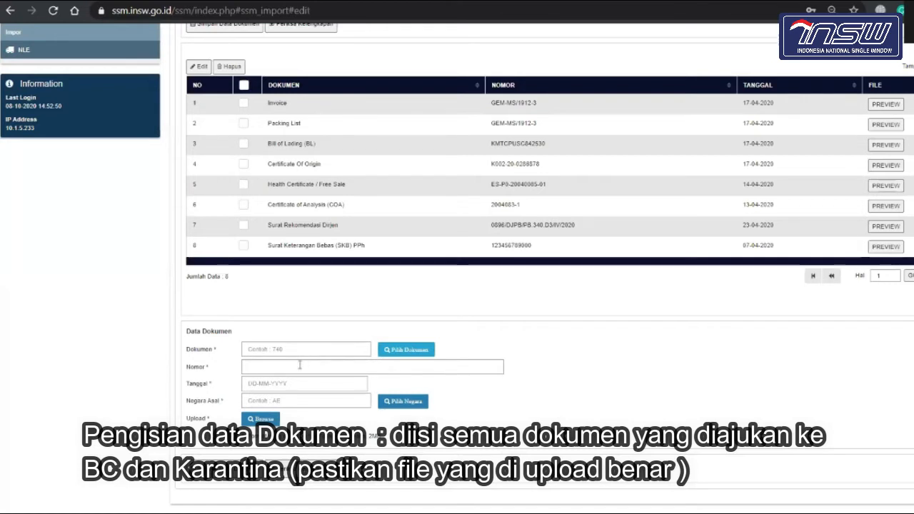
scroll(300, 365, "up", 1)
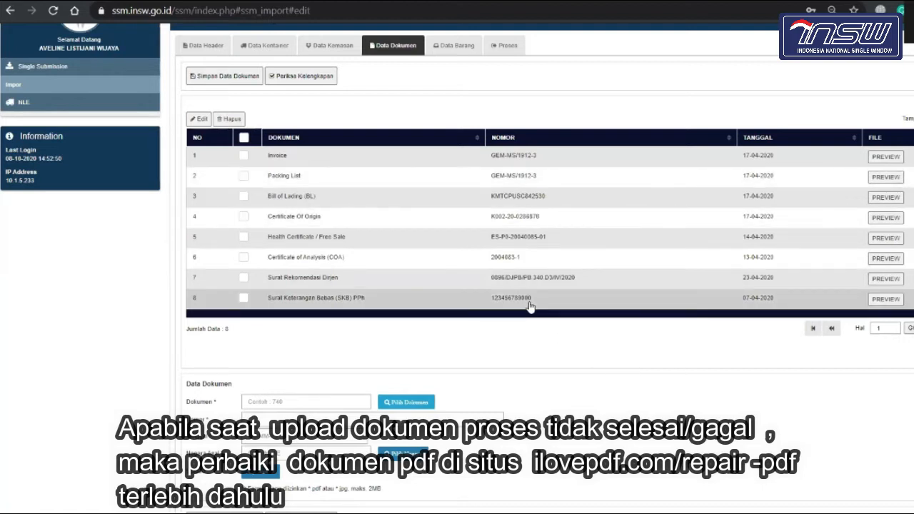
scroll(431, 311, "down", 1)
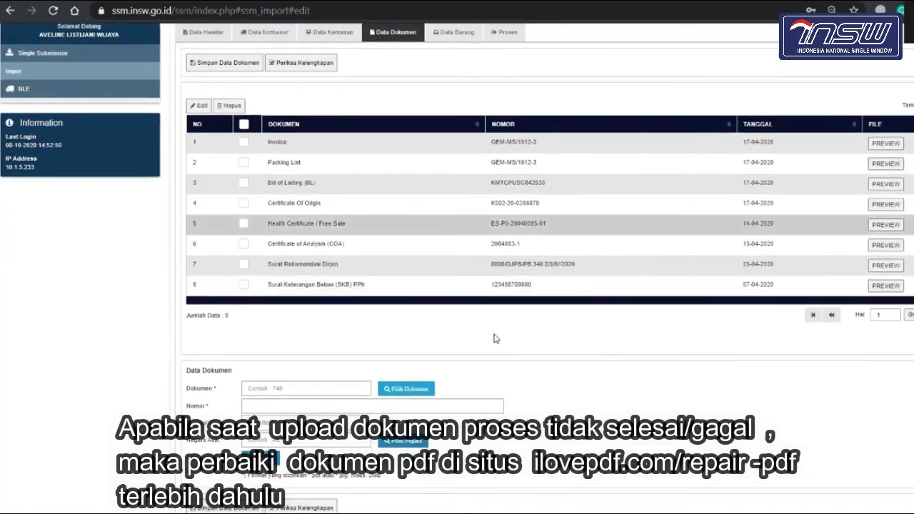
scroll(495, 338, "down", 1)
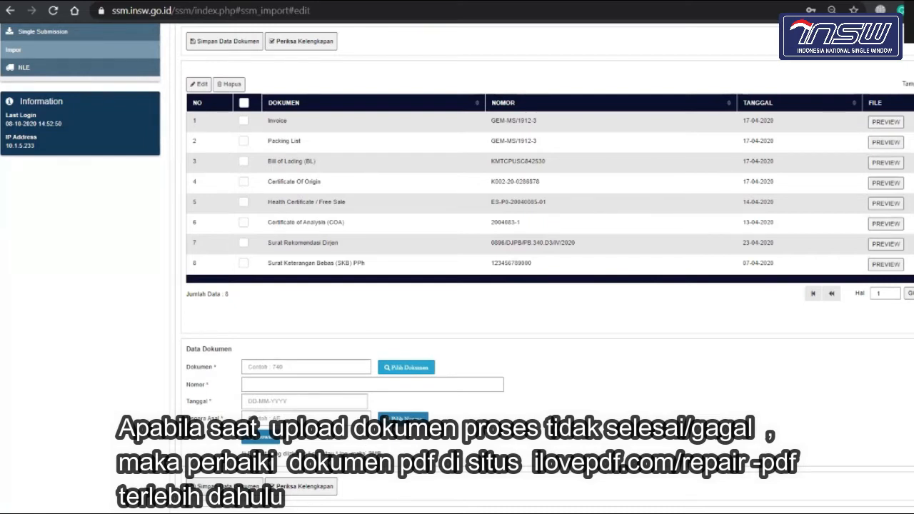
- Switch to the pdf repair search results, open iLovePDF's Repair PDF page and copy its web address
left_click(814, 513)
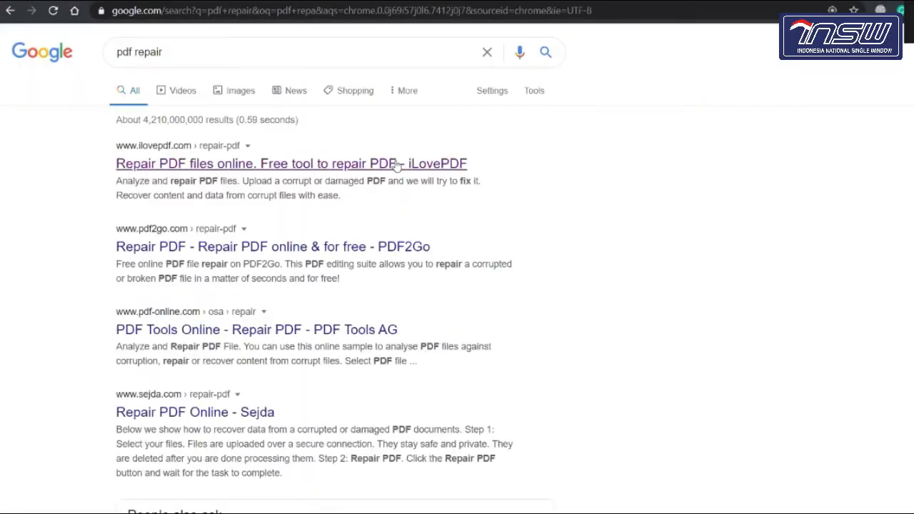
left_click(396, 159)
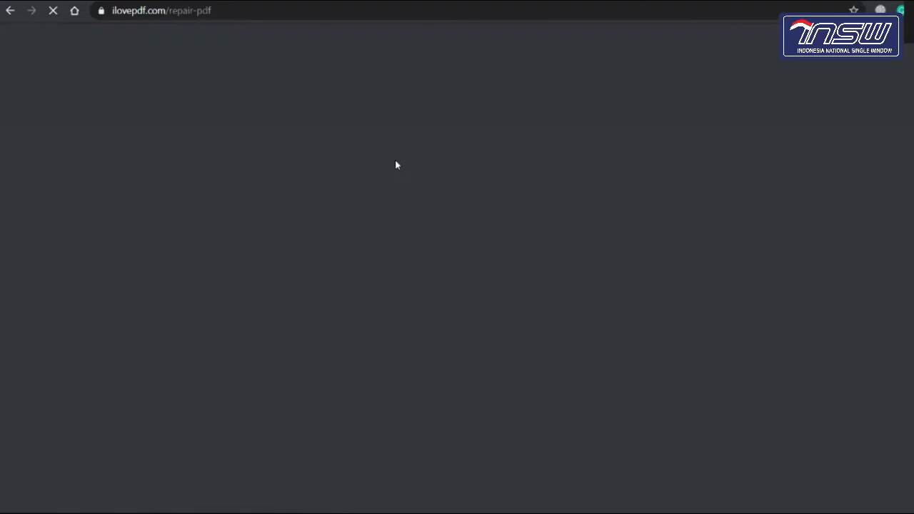
left_click(327, 11)
key("ctrl+c")
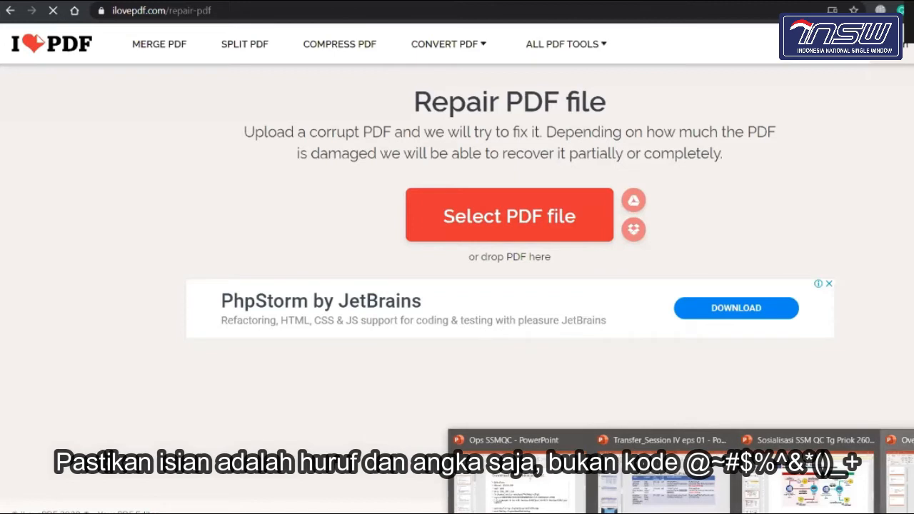
left_click(899, 486)
key("BackSpace")
key("BackSpace")
key("BackSpace")
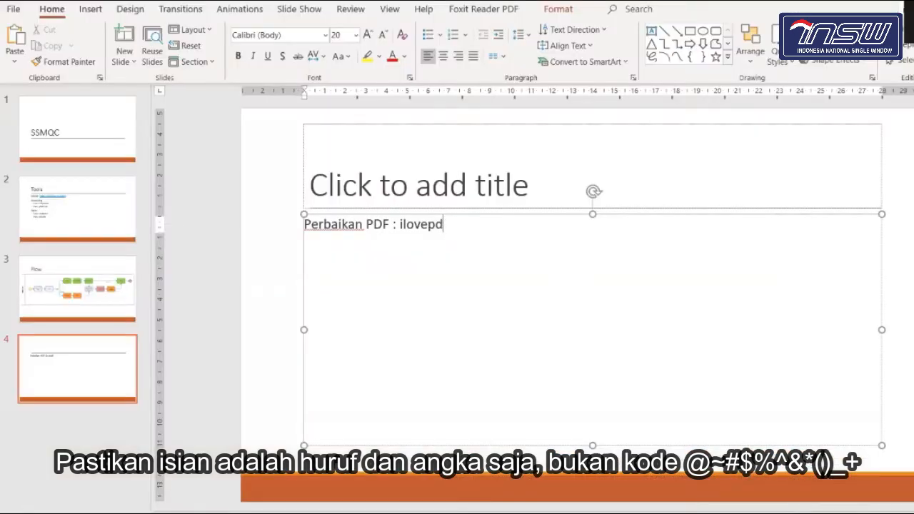
key("BackSpace")
key("BackSpace")
key("BackSpace")
key("BackSpace")
key("BackSpace")
key("ctrl+v")
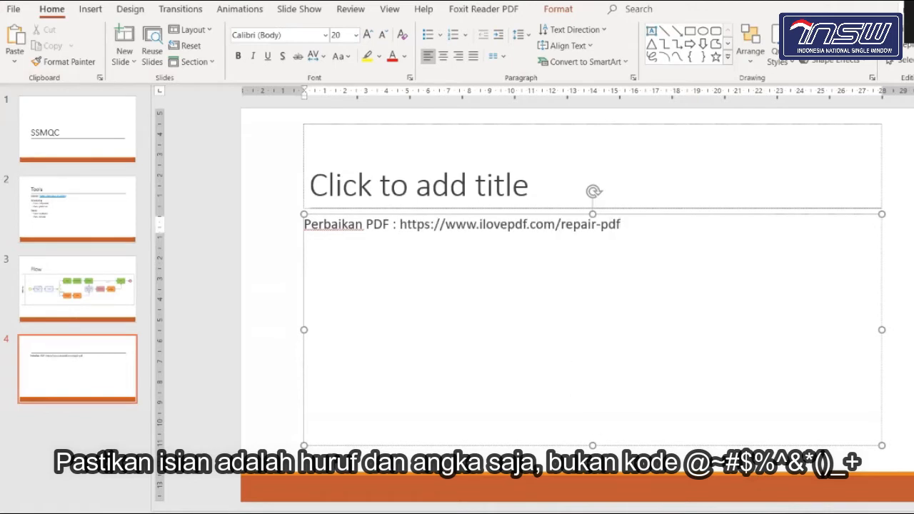
- Switch back to the import document data in the browser and check the document form's number field without entering a value
mouse_move(469, 513)
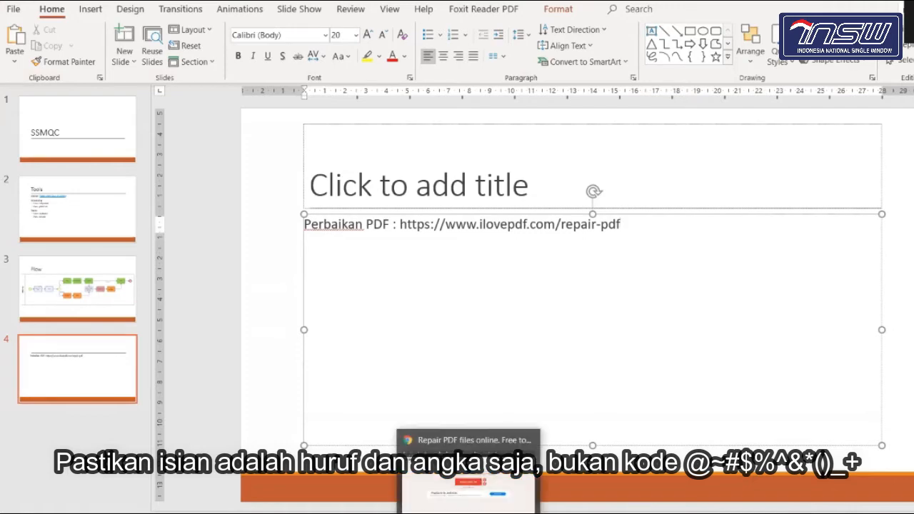
left_click(468, 492)
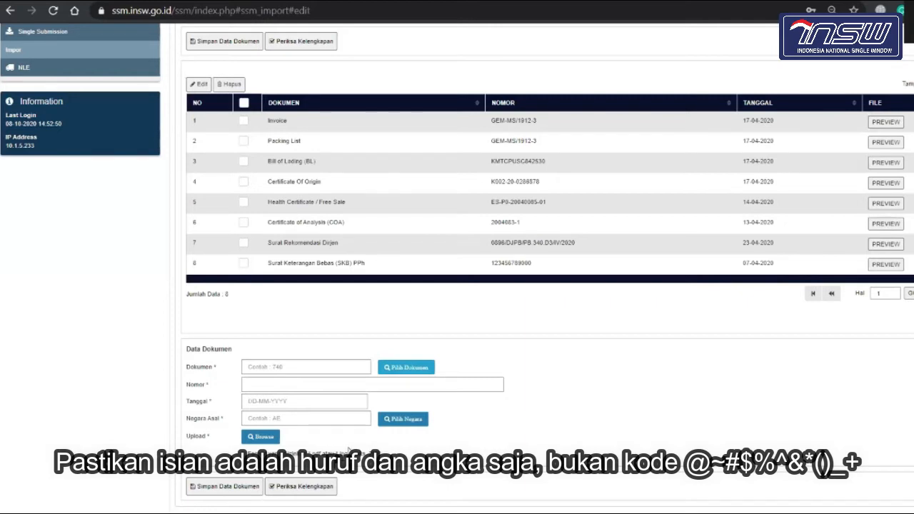
left_click(327, 385)
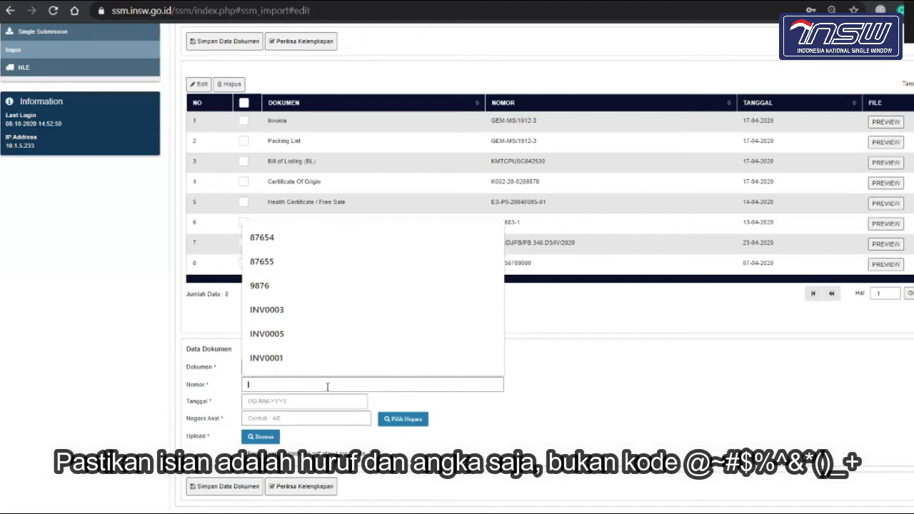
left_click(584, 432)
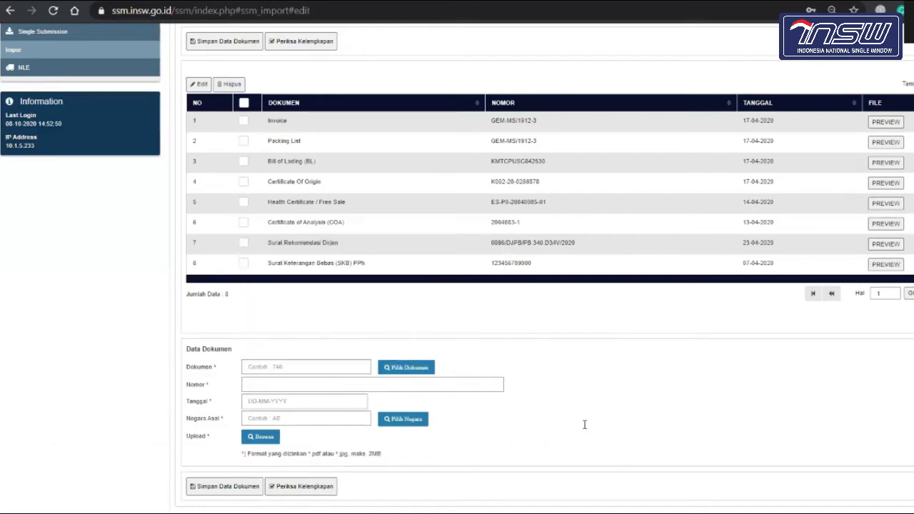
left_click(303, 388)
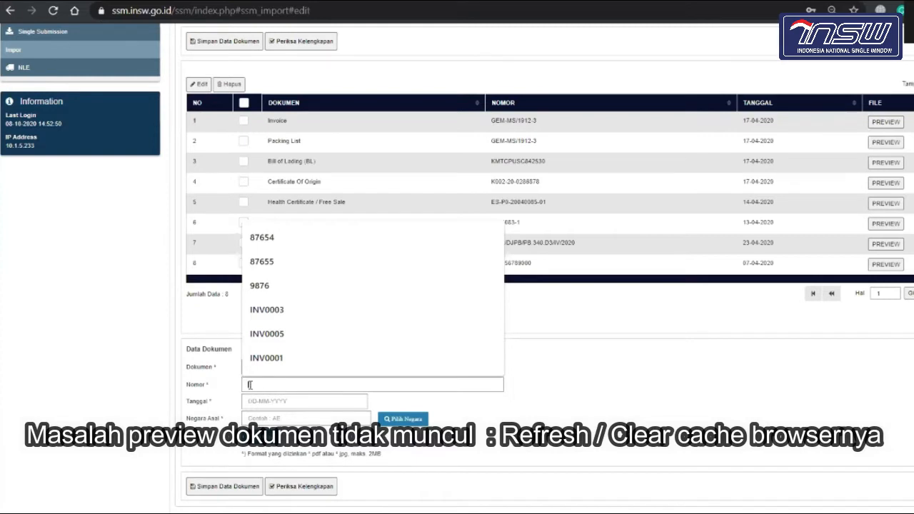
- Preview the uploaded Packing List and Certificate Of Origin files, close the previews and deselect both documents
left_click(125, 415)
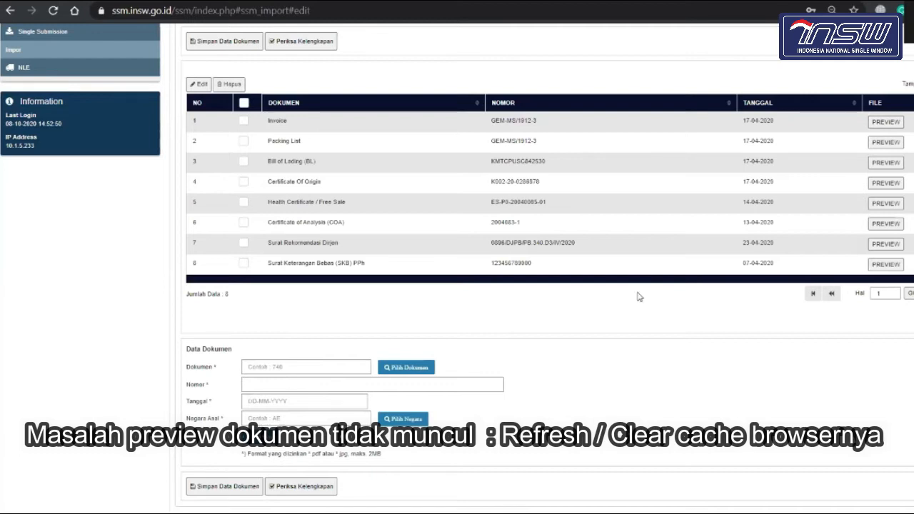
left_click(886, 142)
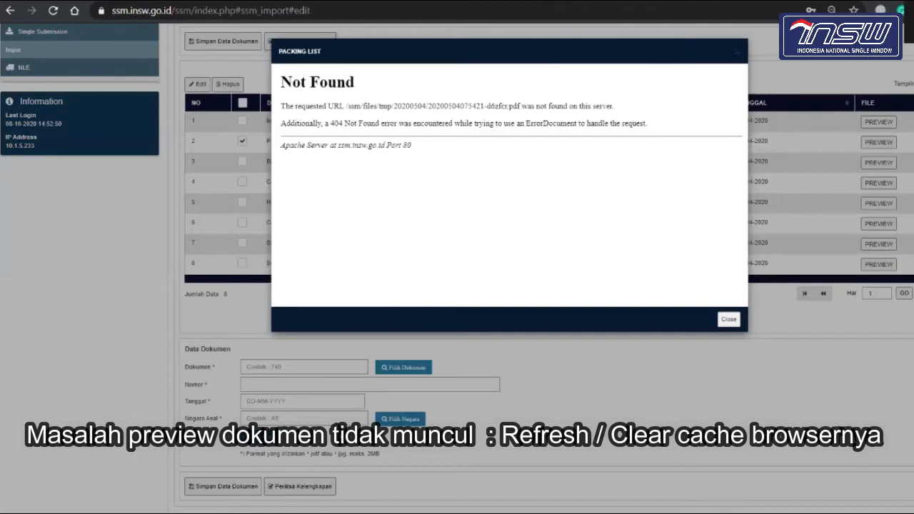
left_click(729, 320)
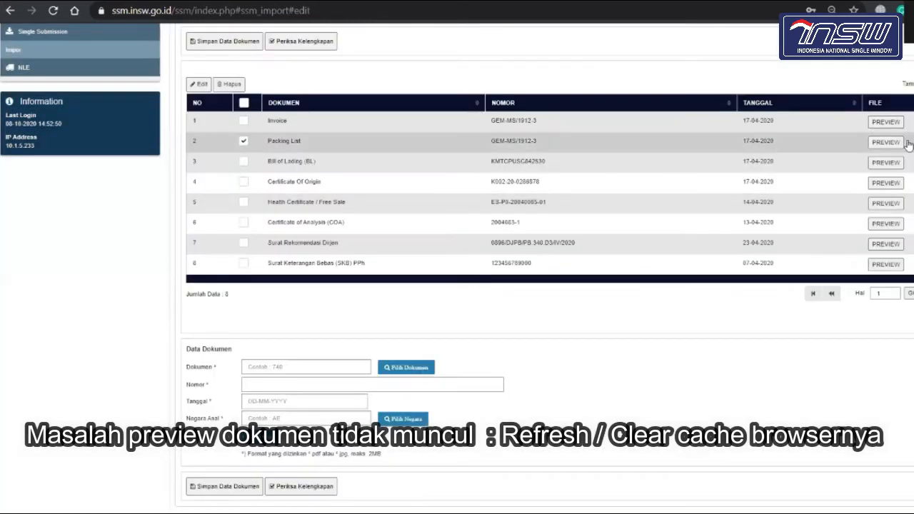
left_click(884, 183)
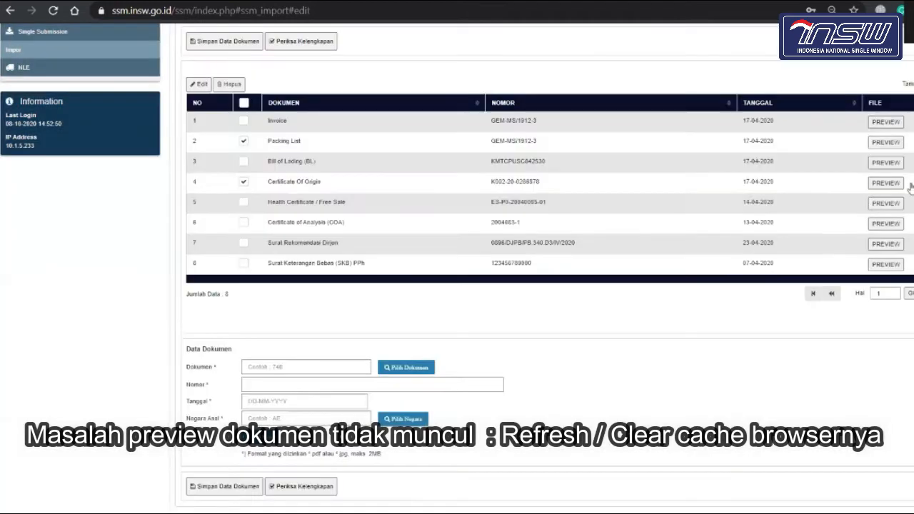
left_click(729, 319)
left_click(243, 182)
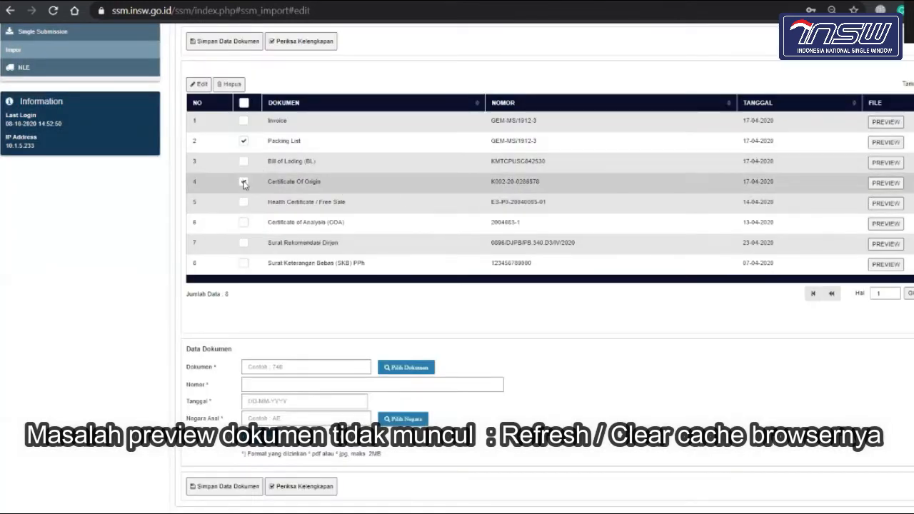
left_click(243, 141)
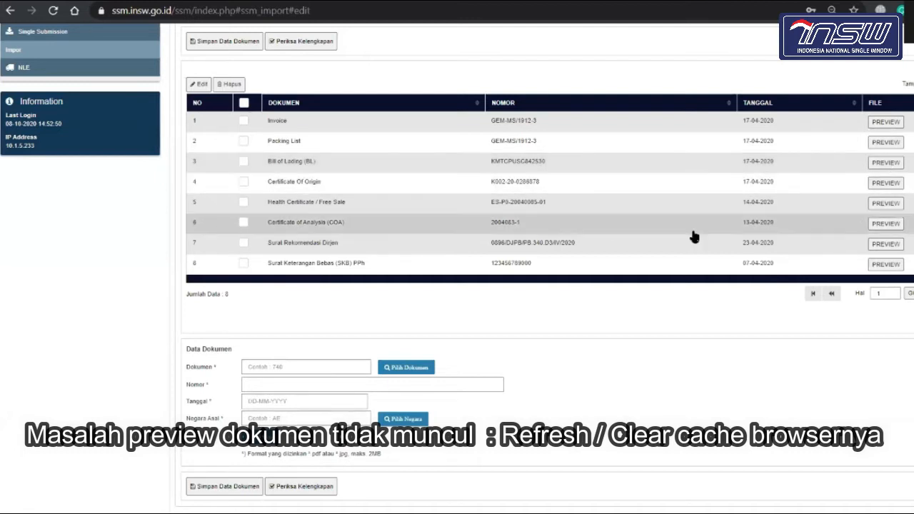
- Open the browser's clear browsing data dialog to review the cached images and files option, and cancel without clearing anything
scroll(635, 239, "up", 2)
left_click(902, 10)
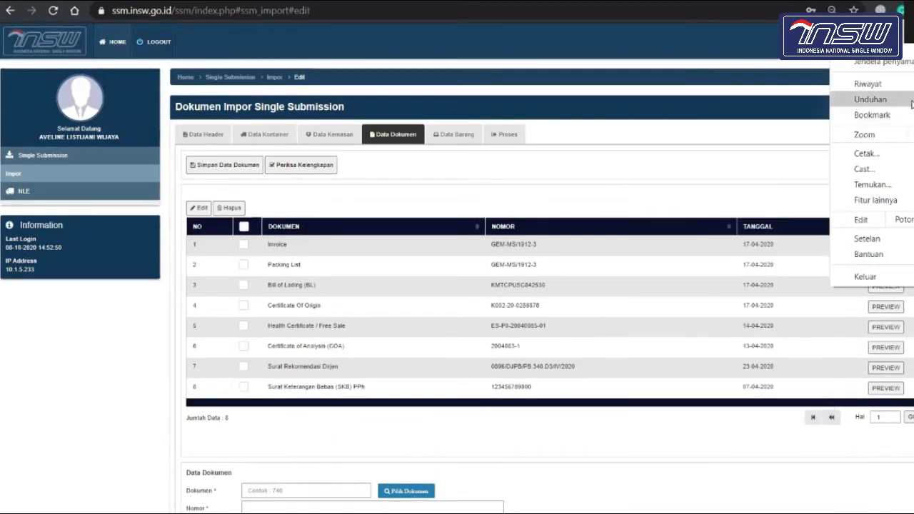
mouse_move(876, 200)
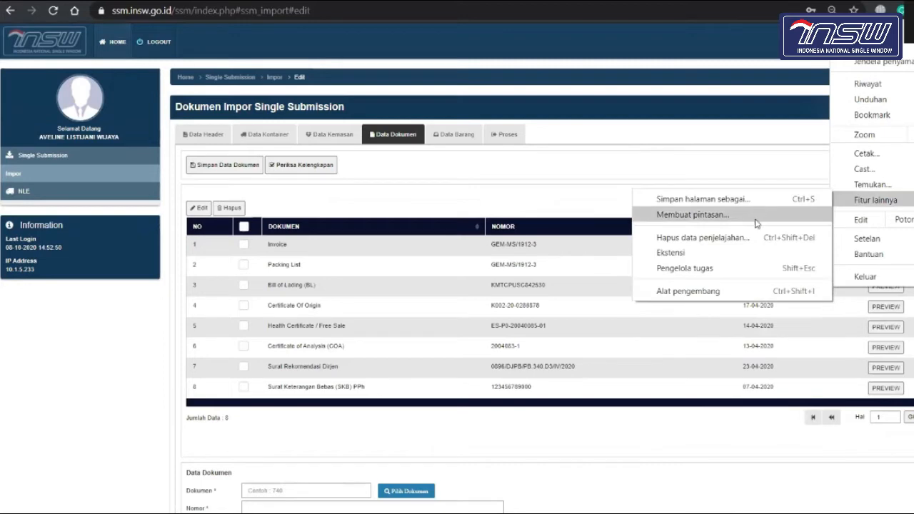
left_click(749, 243)
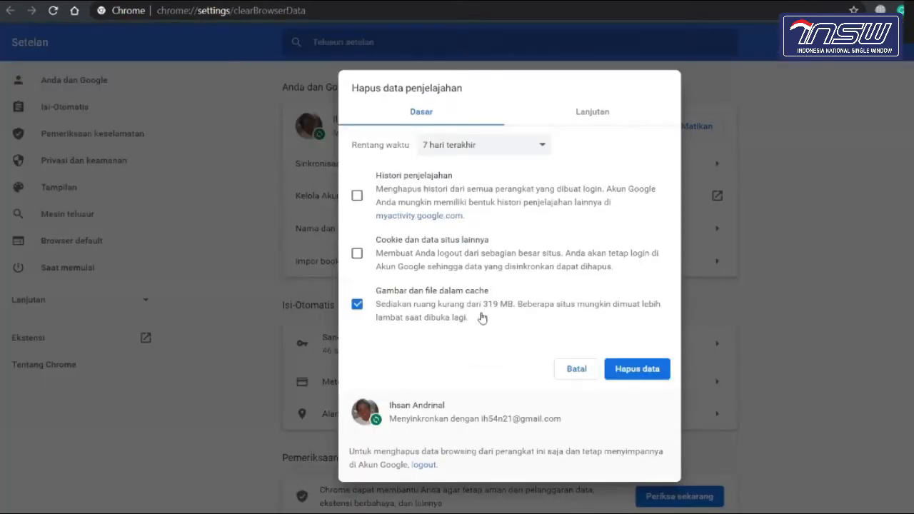
left_click(576, 370)
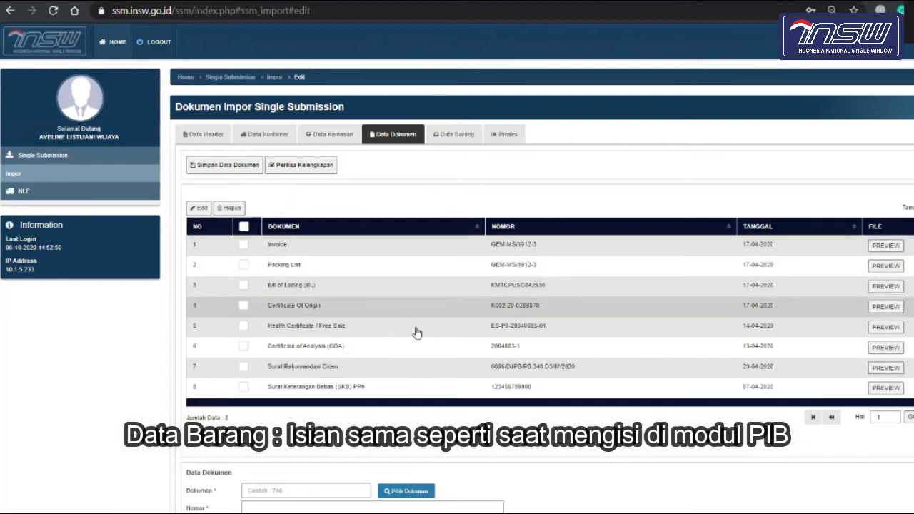
- Open the goods data form and fill its HS code with 03011193, found by searching the HS descriptions for "cupang"
scroll(417, 333, "down", 1)
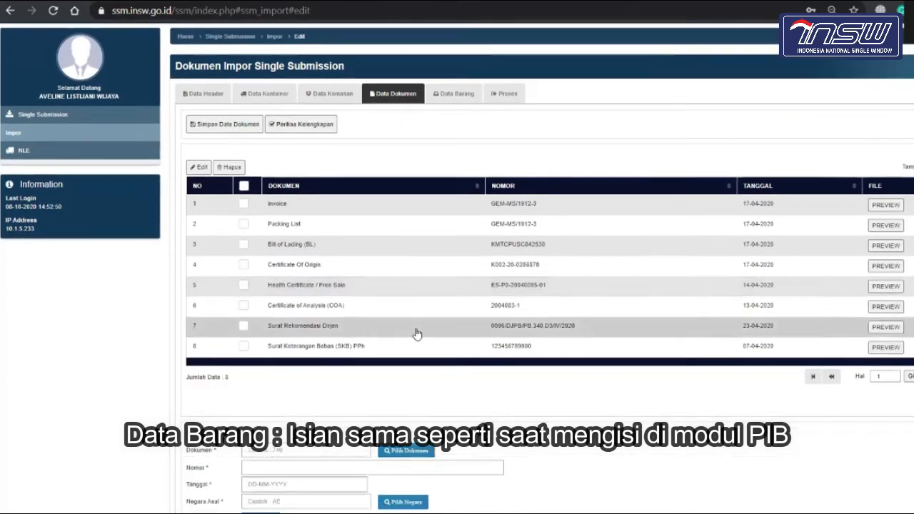
left_click(445, 95)
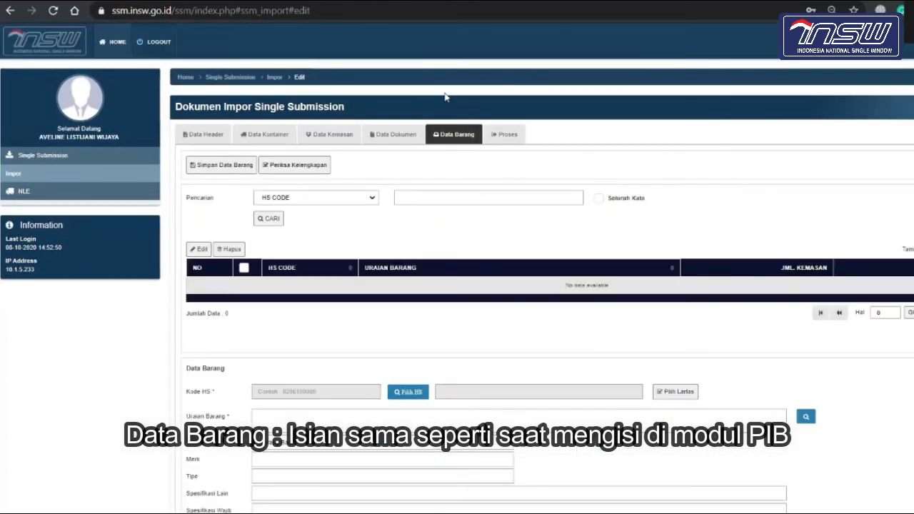
scroll(429, 335, "down", 2)
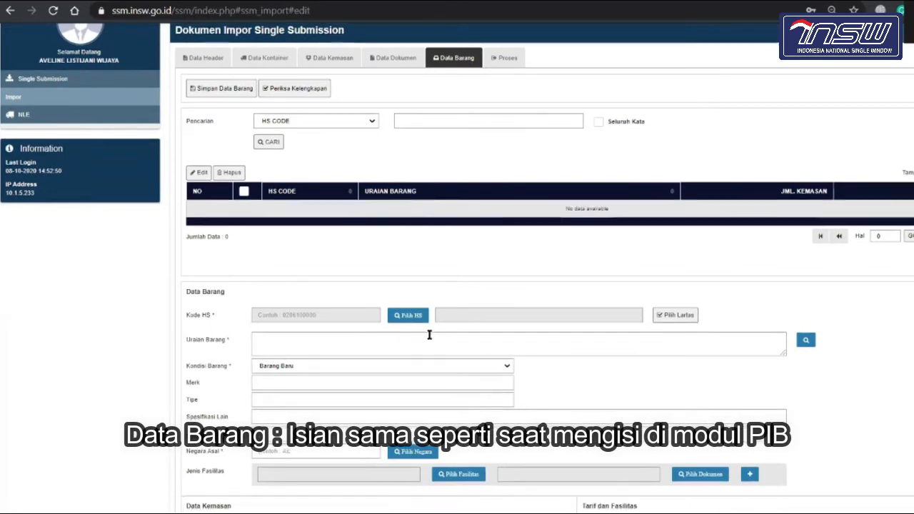
scroll(429, 334, "down", 2)
scroll(400, 271, "up", 1)
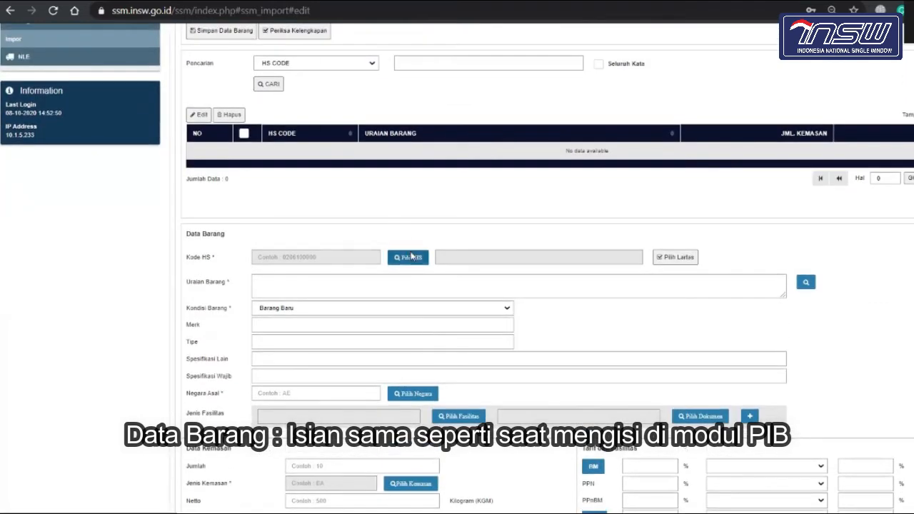
left_click(408, 257)
left_click(391, 84)
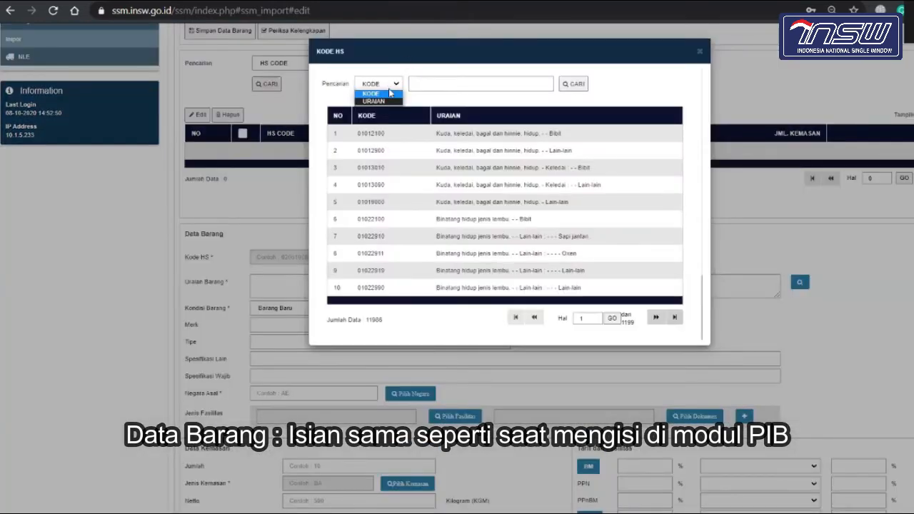
left_click(392, 101)
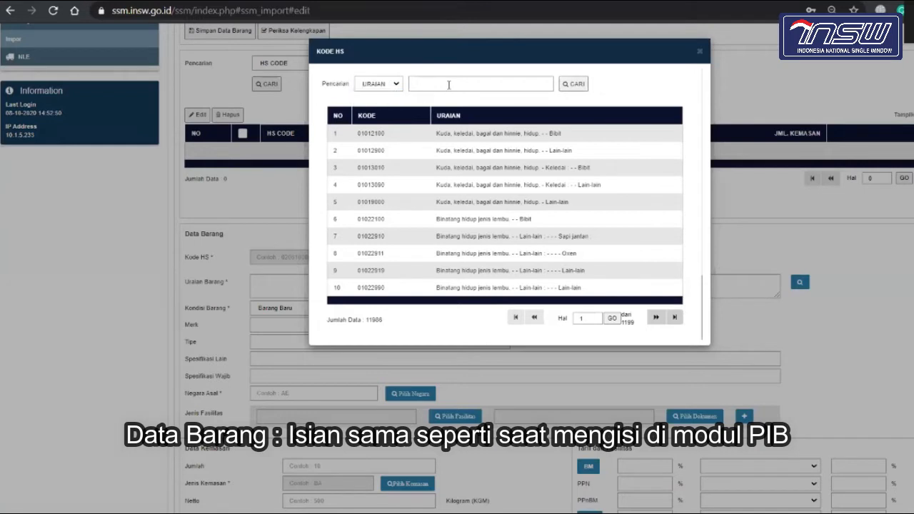
left_click(448, 84)
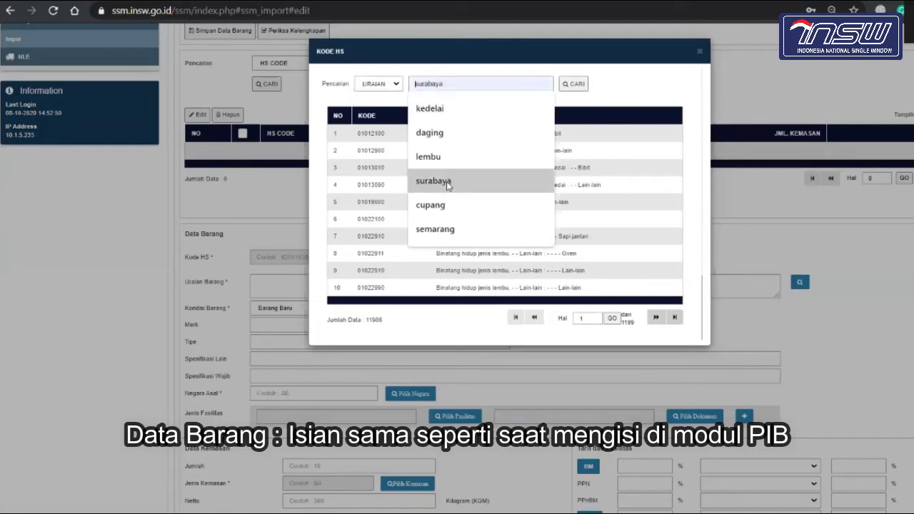
left_click(452, 205)
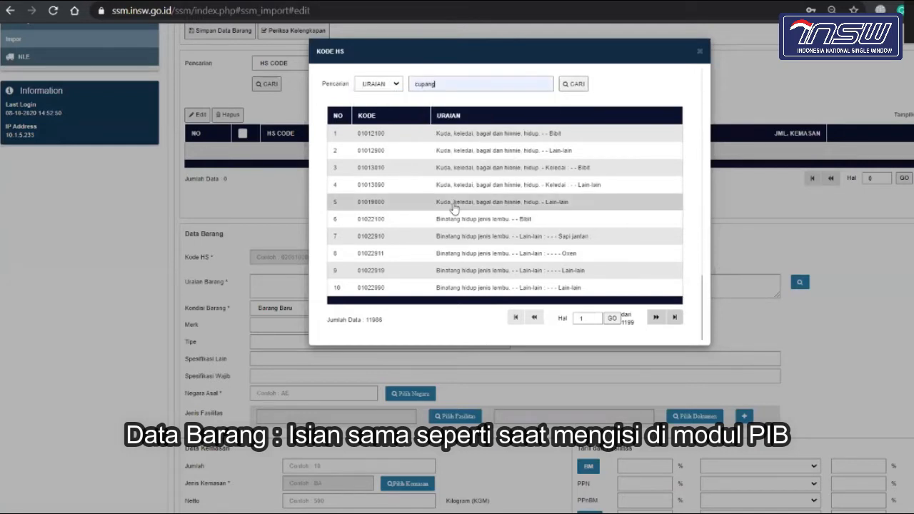
left_click(575, 83)
left_click(510, 134)
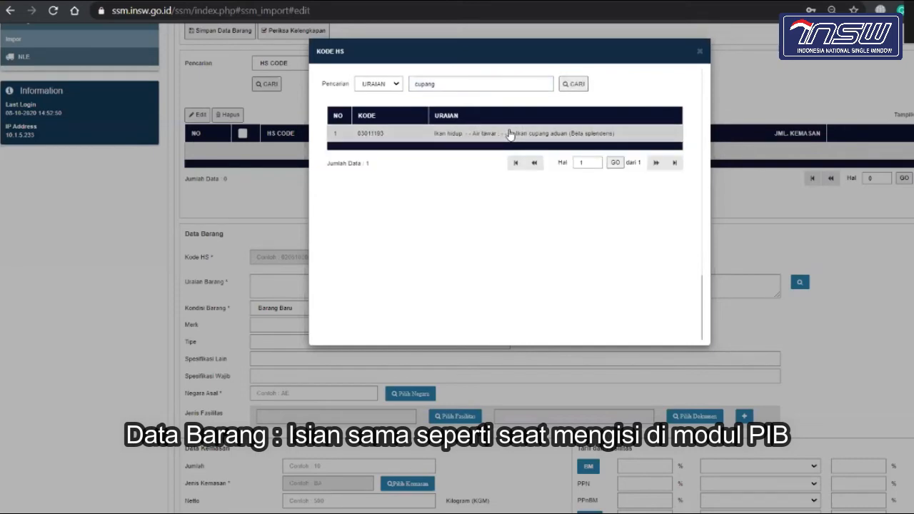
- Set the action for the BKIPM border permit to Single Submission in the Lartas validation and close the dialog
left_click(726, 179)
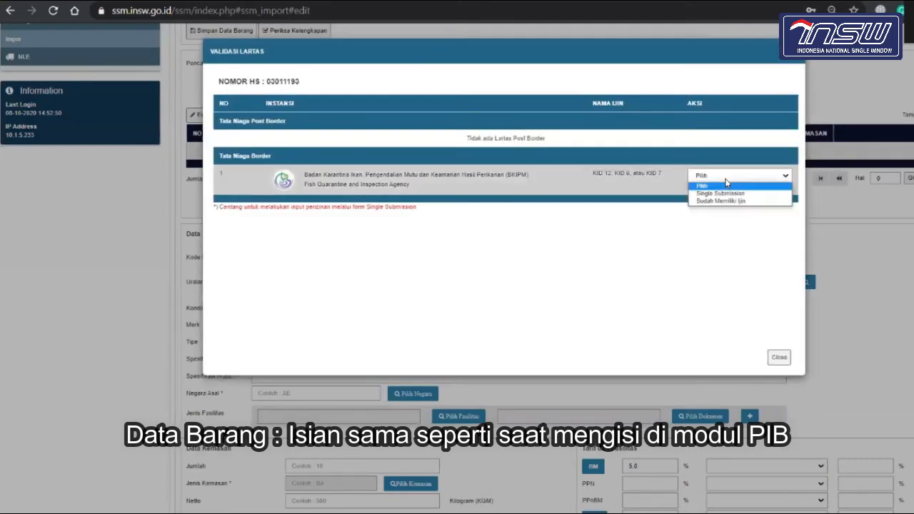
left_click(729, 195)
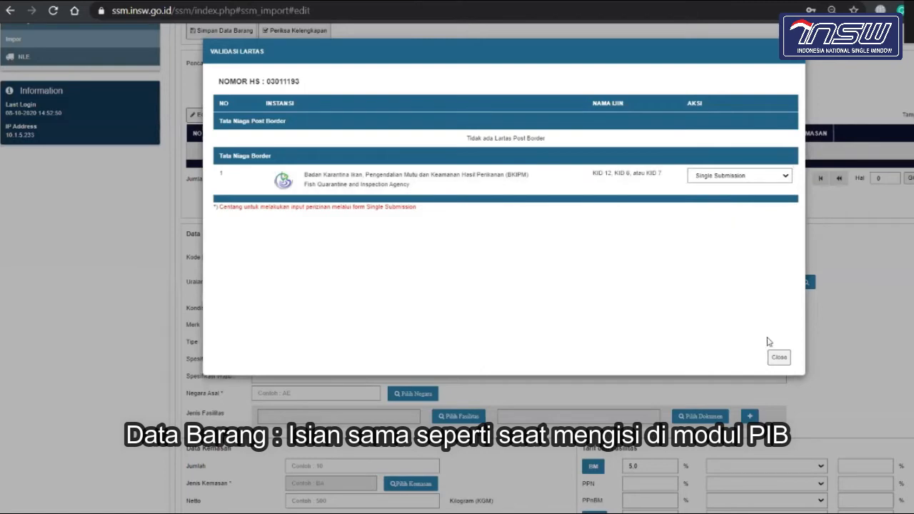
left_click(779, 357)
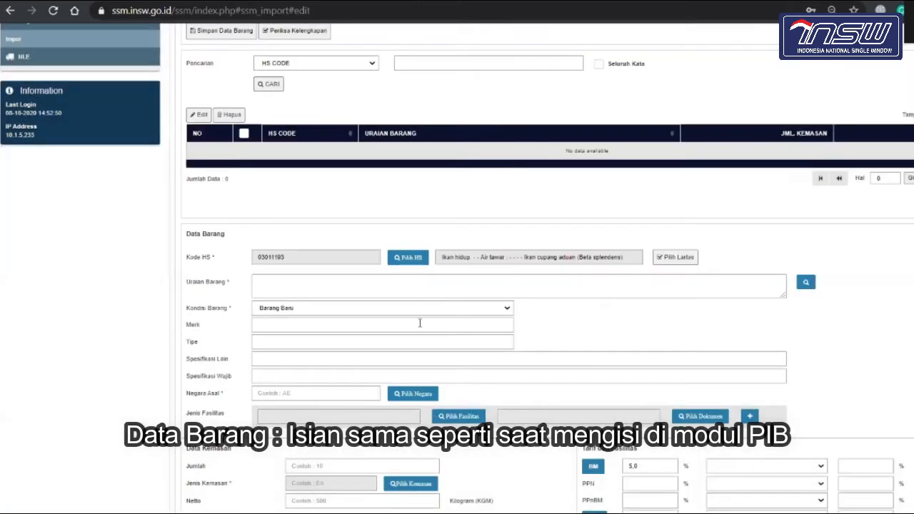
- View the goods form's facility type lookup and supporting document lookup, closing each without choosing an entry
scroll(421, 326, "down", 3)
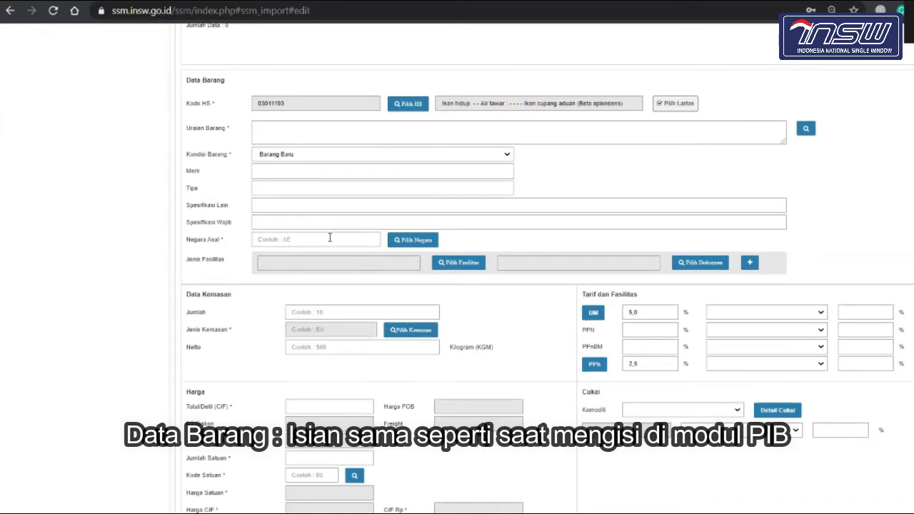
scroll(400, 300, "down", 1)
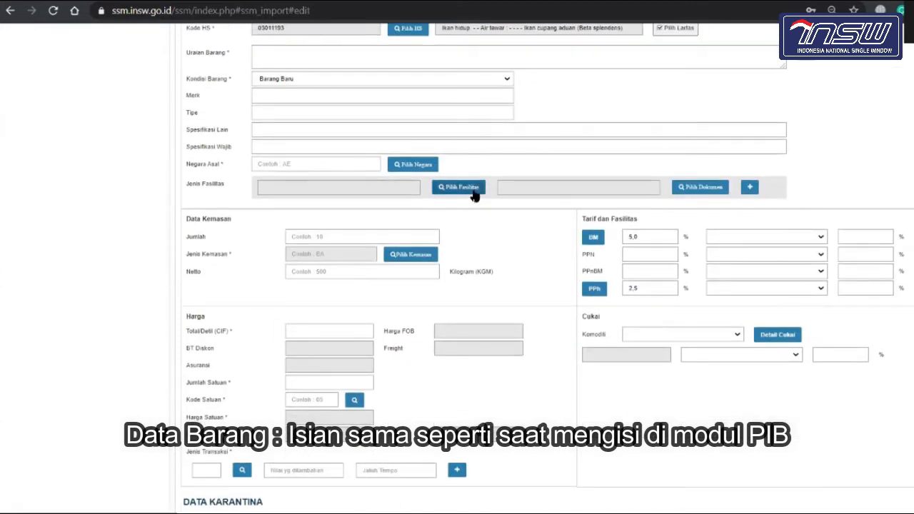
left_click(476, 193)
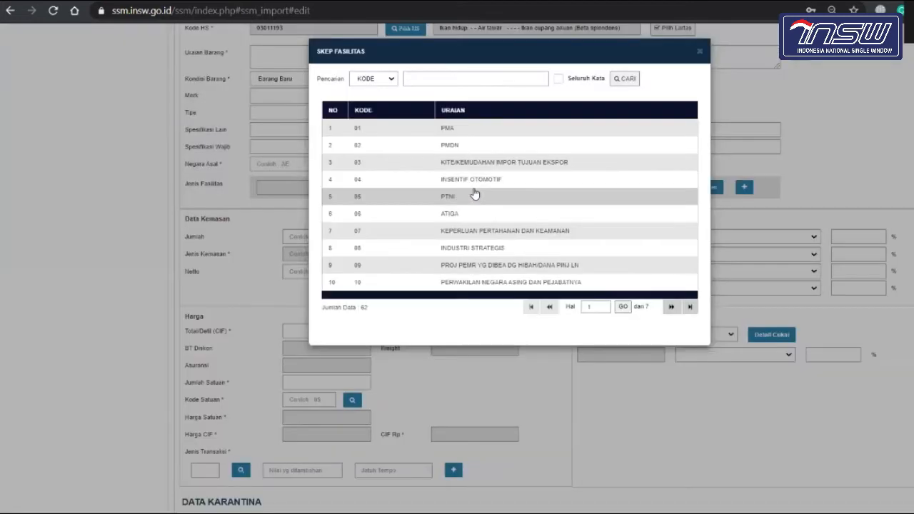
left_click(700, 53)
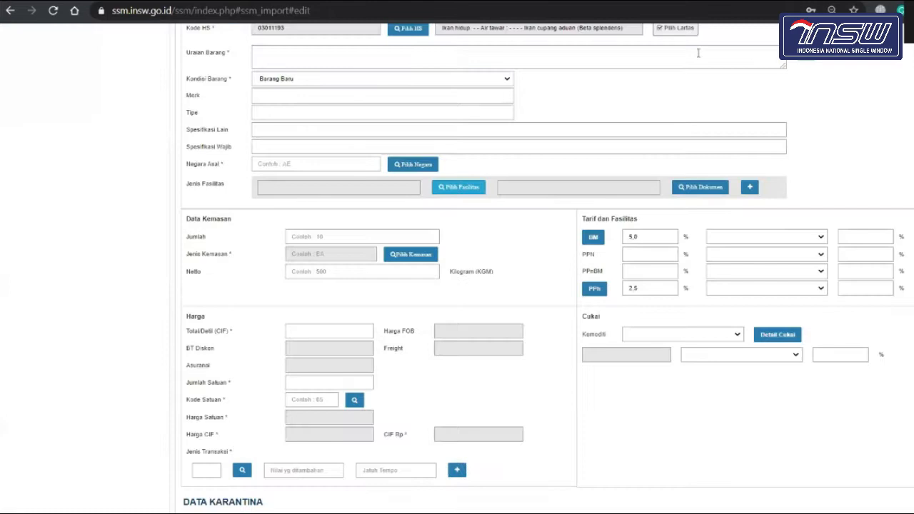
left_click(683, 187)
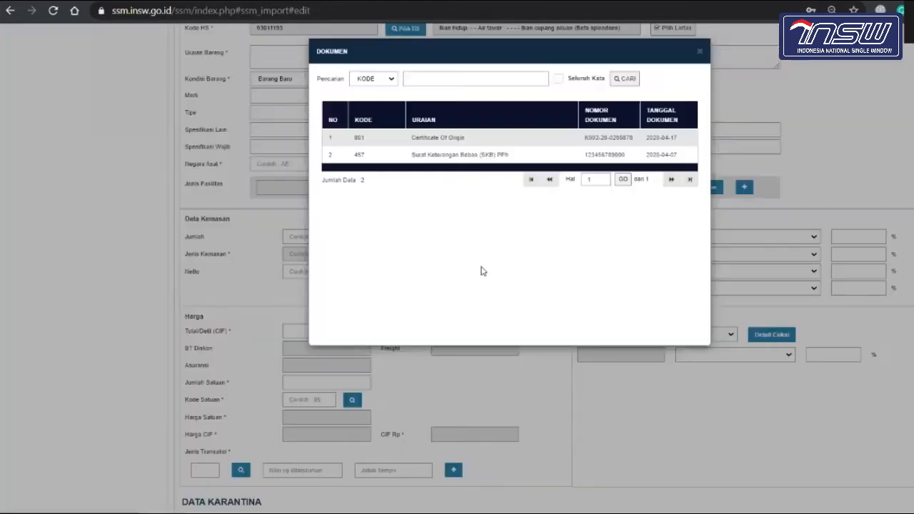
left_click(703, 51)
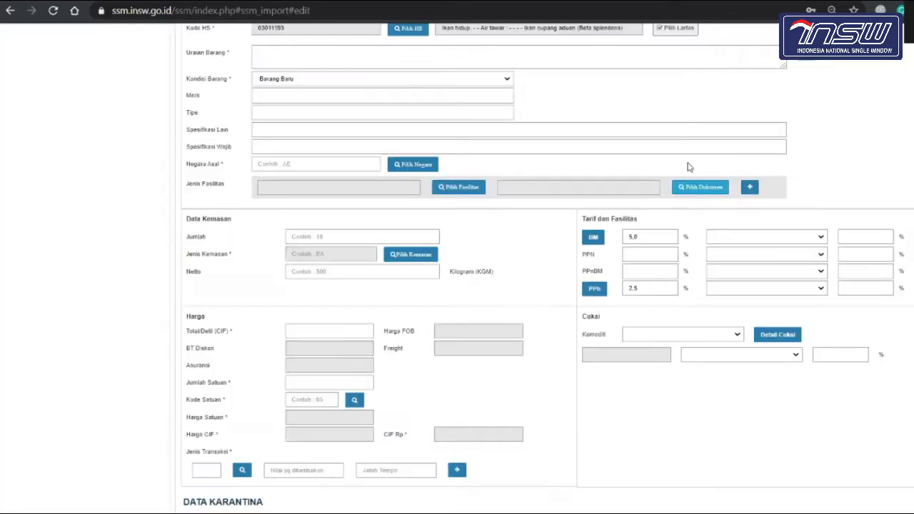
- Examine the goods form's tariff and facility, packaging and price sections, down to the quarantine data
scroll(690, 168, "up", 2)
scroll(689, 167, "up", 1)
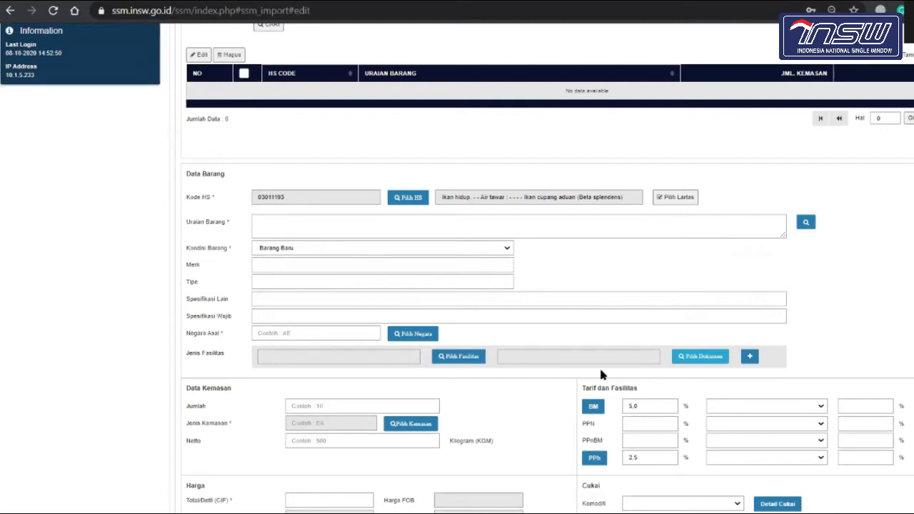
scroll(601, 372, "down", 3)
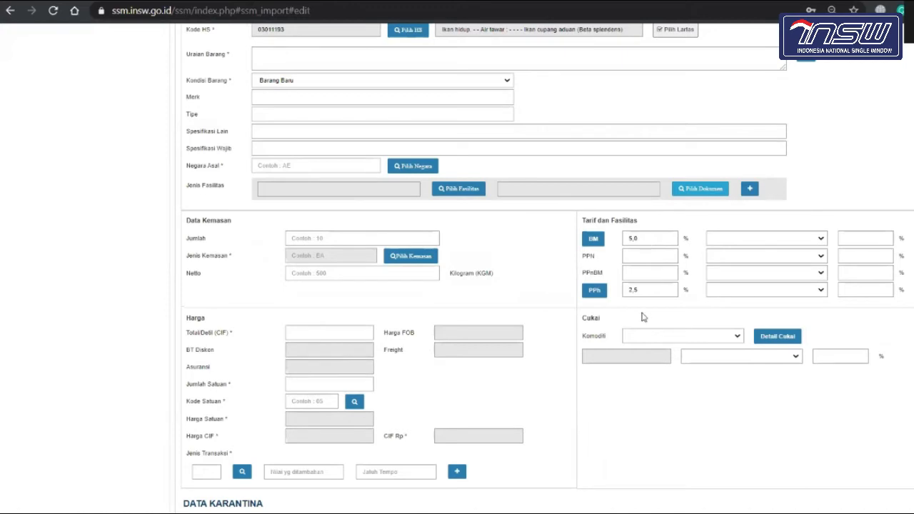
scroll(641, 317, "up", 1)
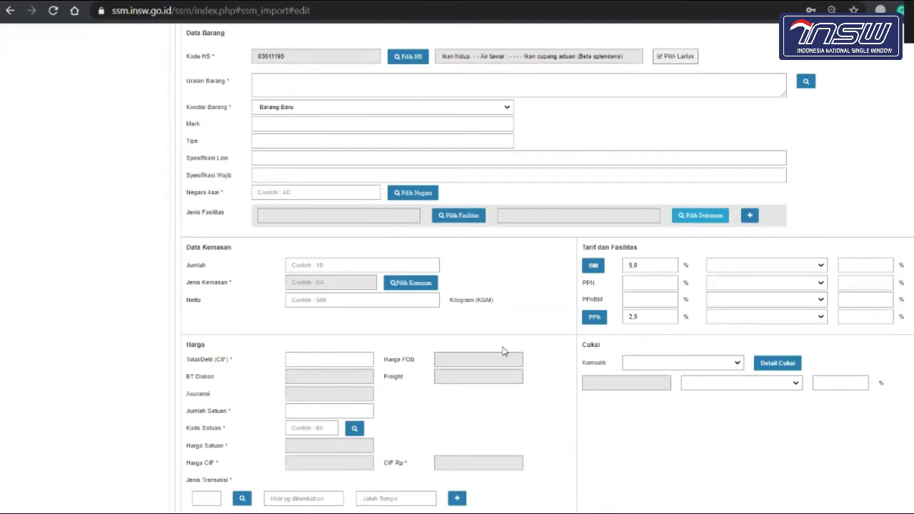
scroll(505, 352, "down", 2)
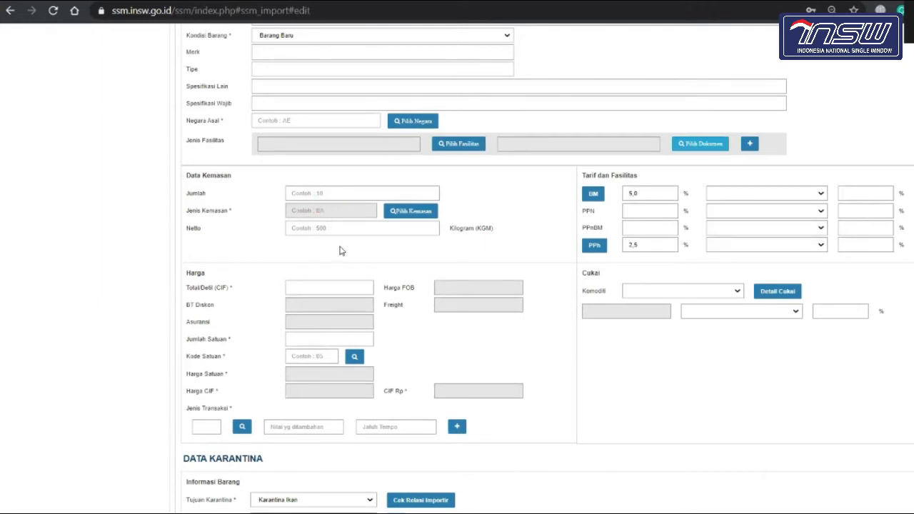
scroll(341, 250, "down", 1)
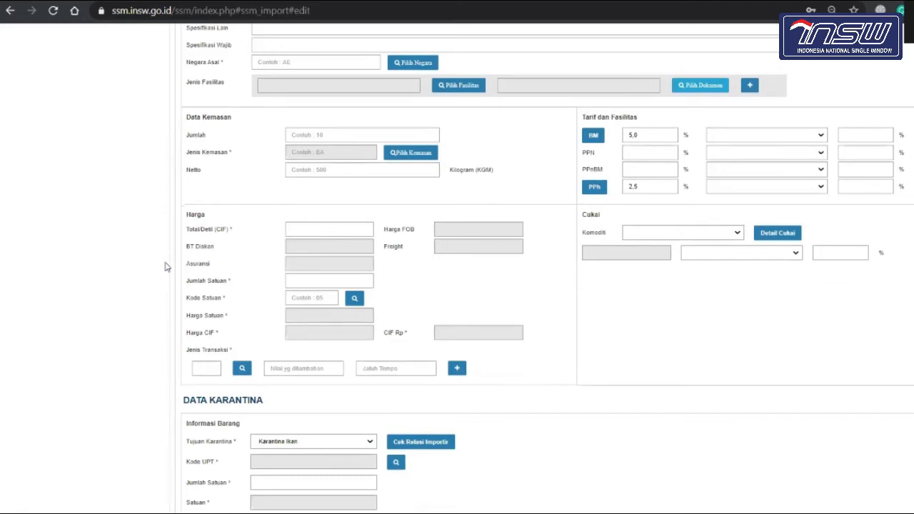
scroll(225, 247, "up", 8)
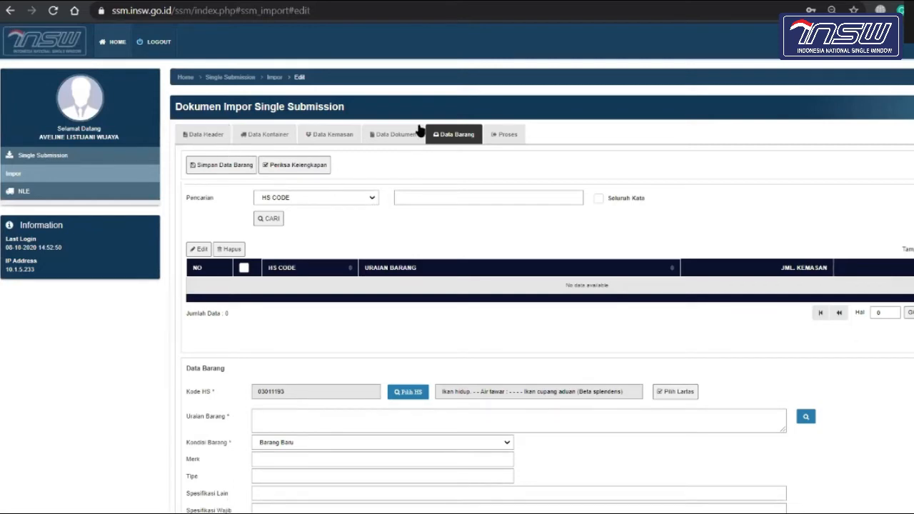
scroll(431, 230, "down", 6)
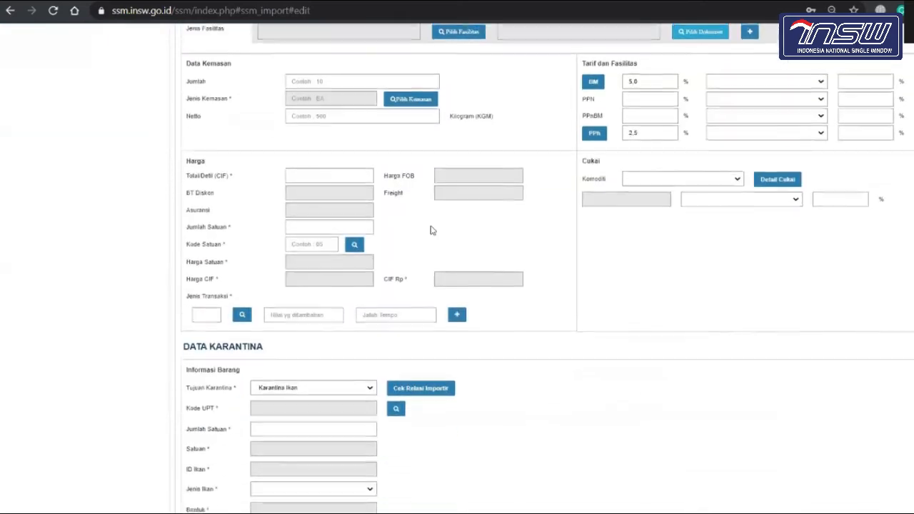
- Examine the goods form from the goods list through the price fields to the fish quarantine fields
scroll(431, 230, "up", 5)
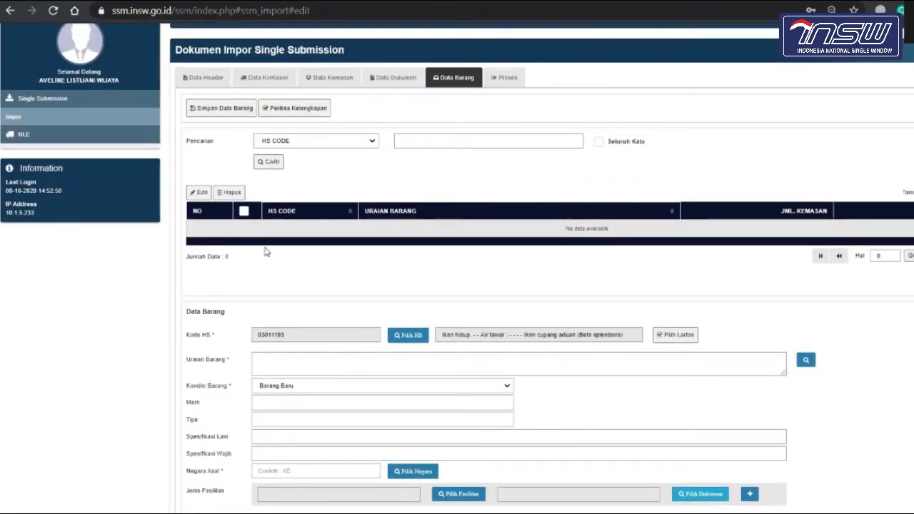
scroll(327, 359, "down", 3)
scroll(328, 359, "down", 5)
scroll(300, 321, "up", 1)
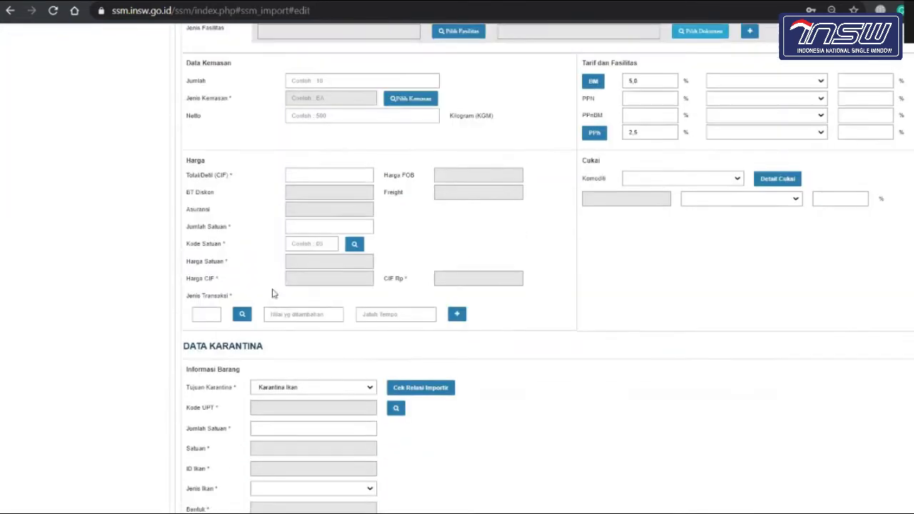
left_click(324, 188)
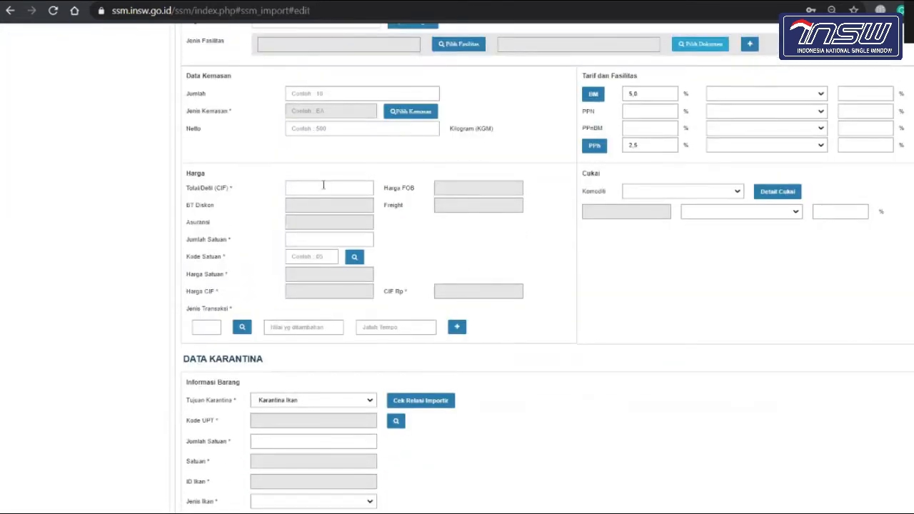
left_click(158, 297)
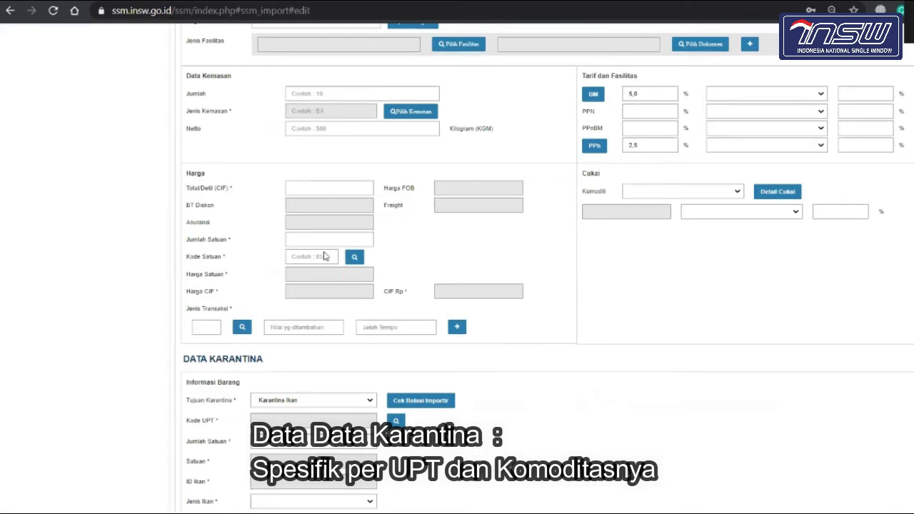
scroll(371, 235, "up", 10)
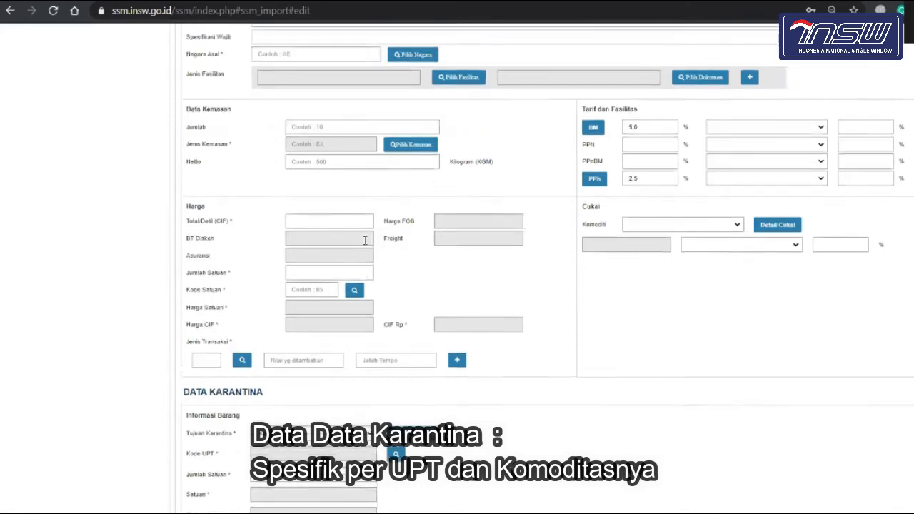
scroll(318, 343, "down", 10)
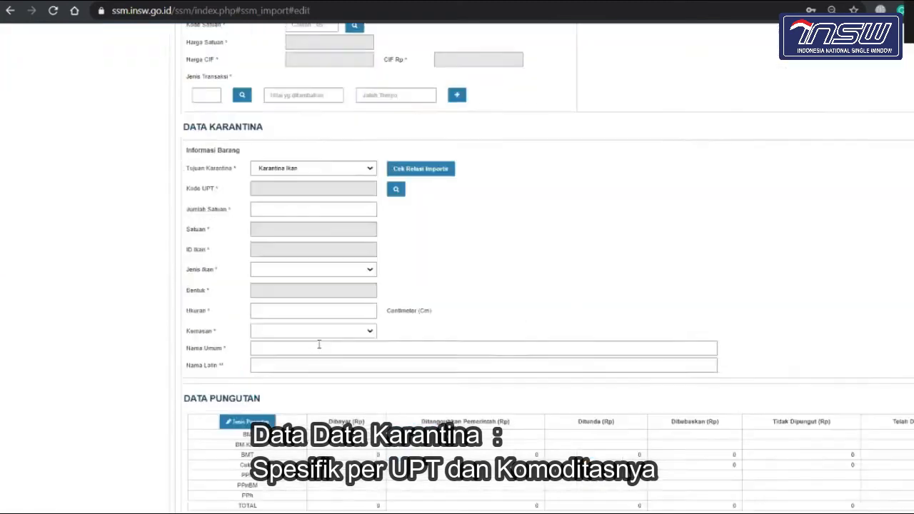
scroll(318, 348, "up", 3)
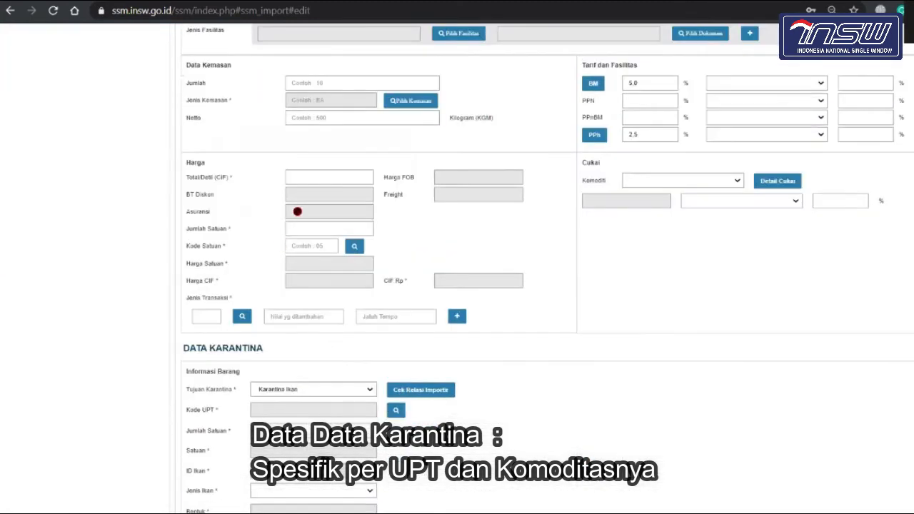
scroll(406, 343, "down", 4)
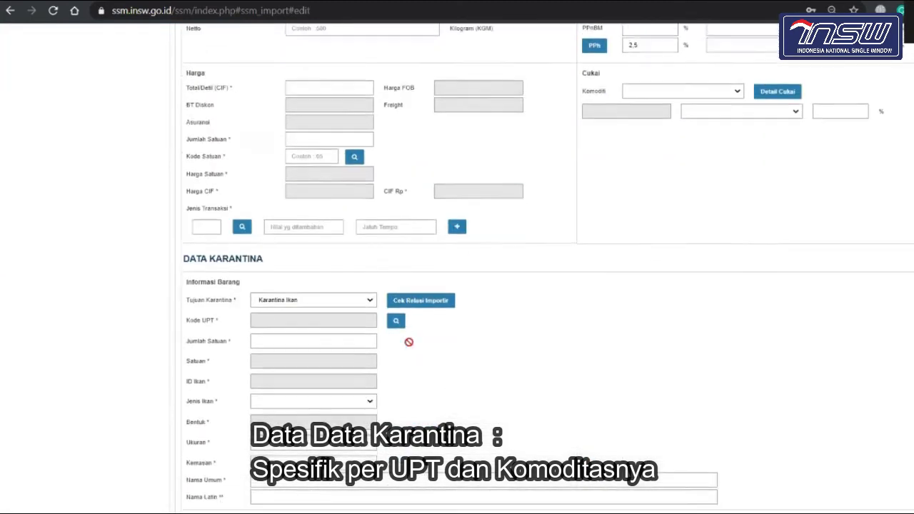
scroll(205, 489, "up", 4)
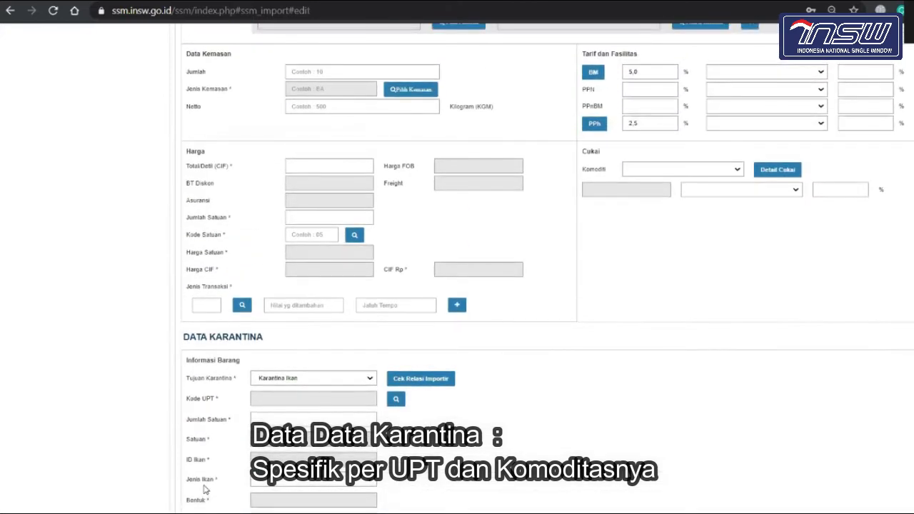
scroll(205, 490, "up", 1)
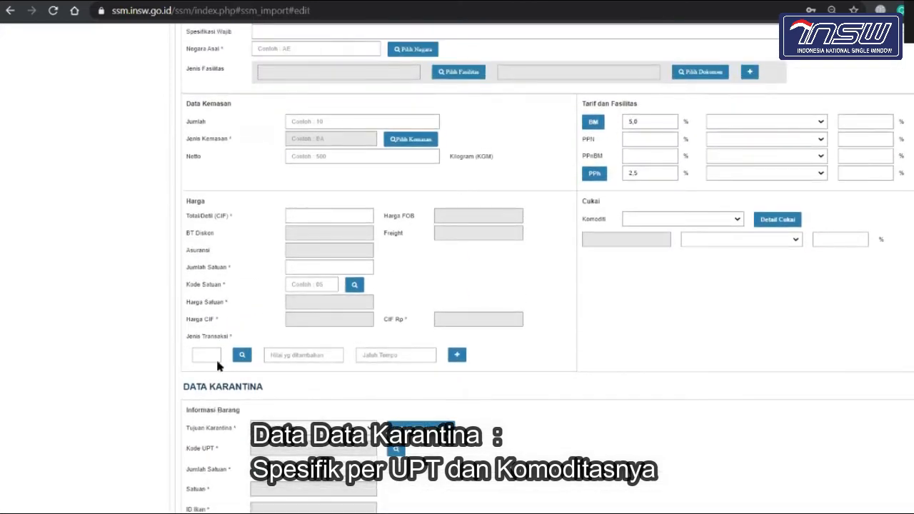
scroll(206, 370, "down", 2)
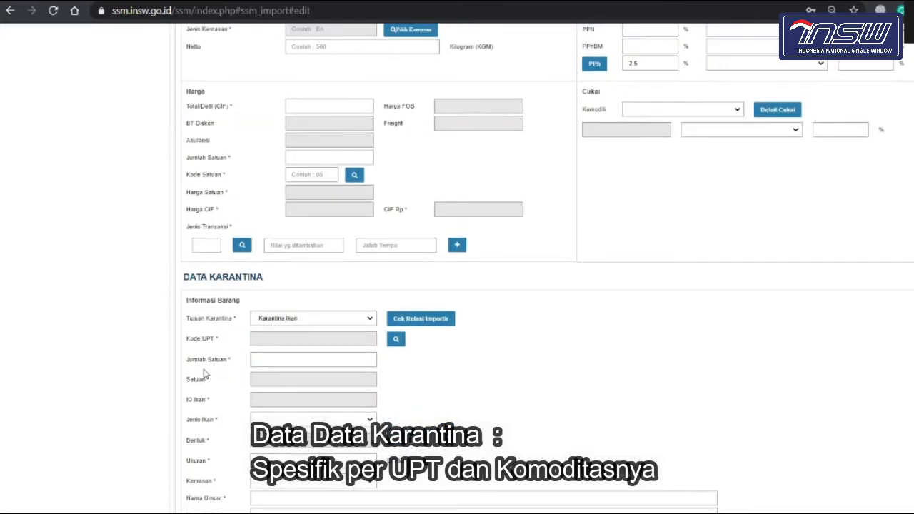
scroll(206, 374, "down", 2)
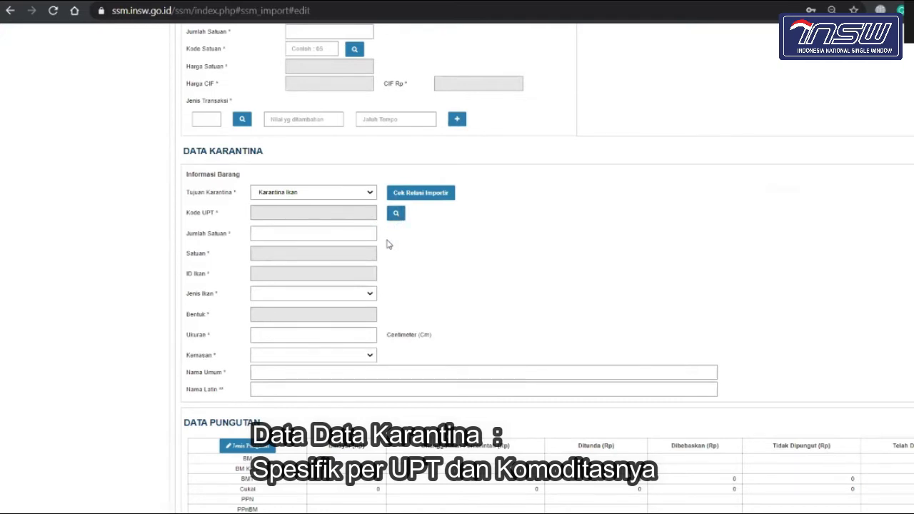
- Set the quarantine UPT code to 16.0, Surabaya II, found by searching the UPT descriptions for "surabaya"
scroll(388, 243, "up", 2)
scroll(388, 242, "down", 1)
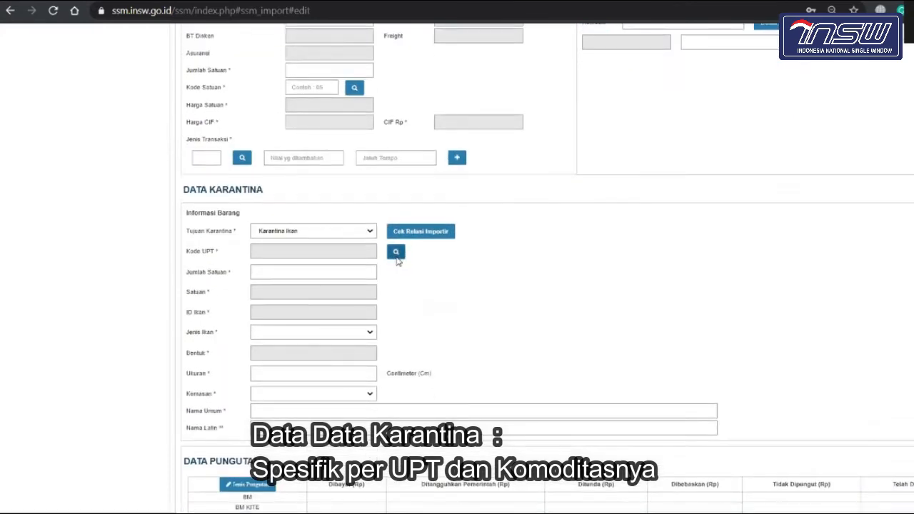
left_click(395, 254)
left_click(386, 79)
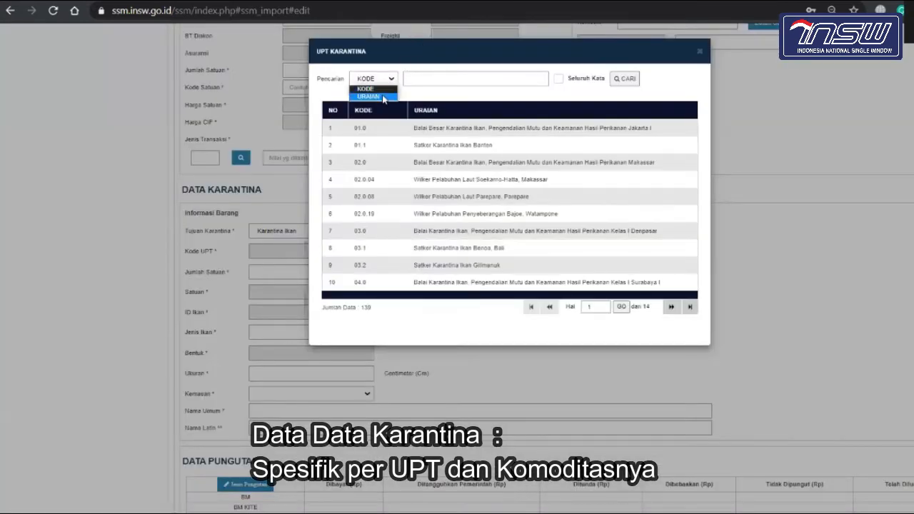
left_click(368, 96)
left_click(427, 78)
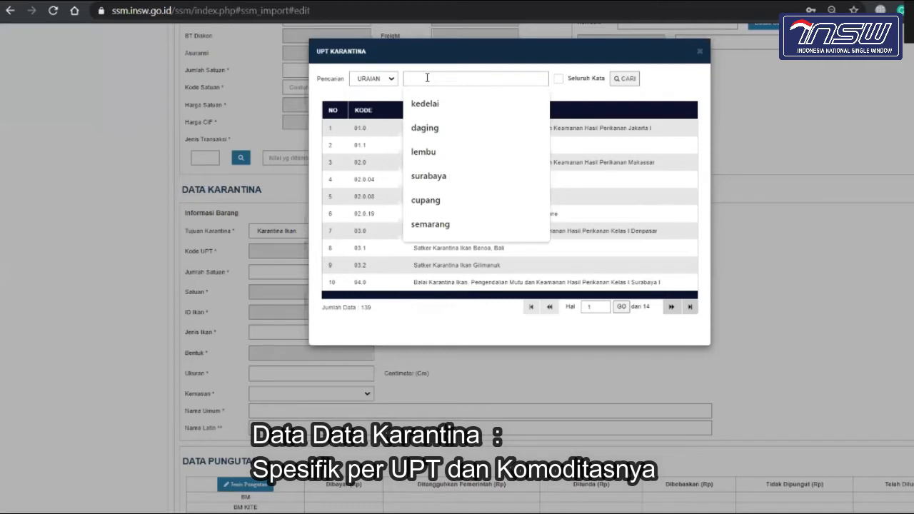
left_click(433, 177)
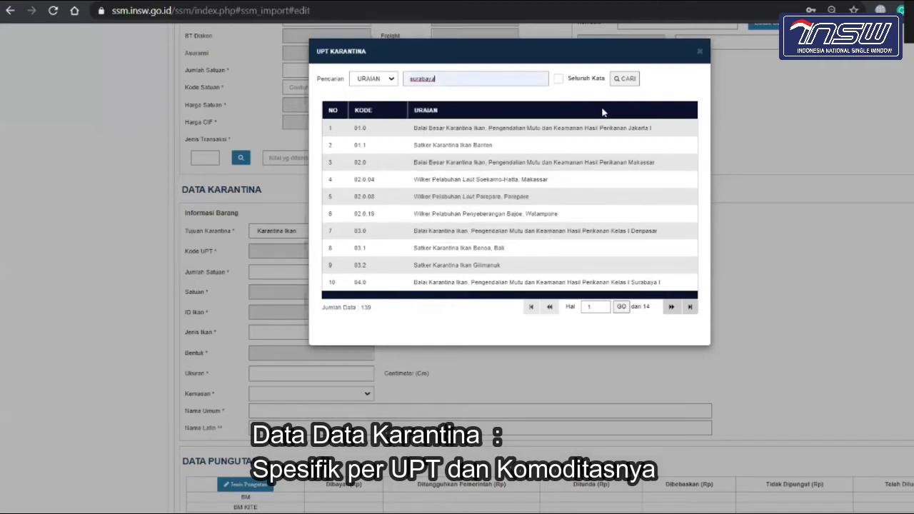
left_click(629, 80)
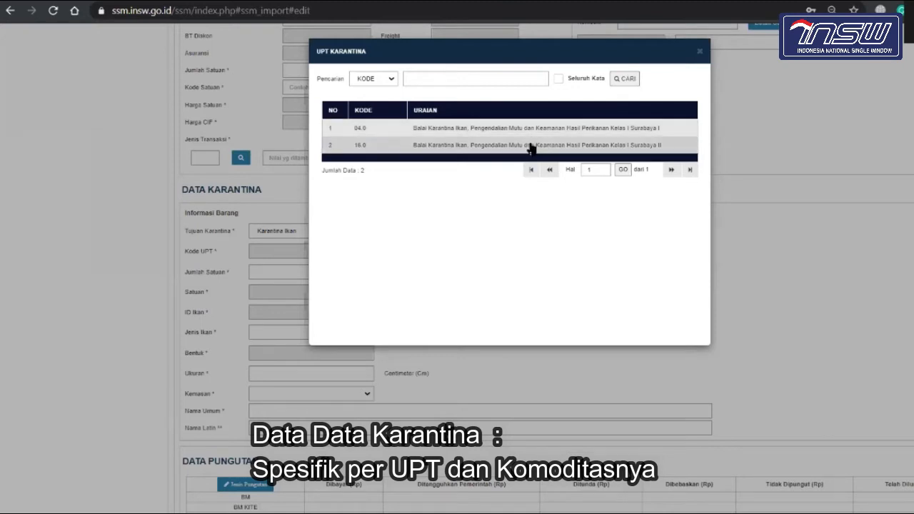
left_click(530, 145)
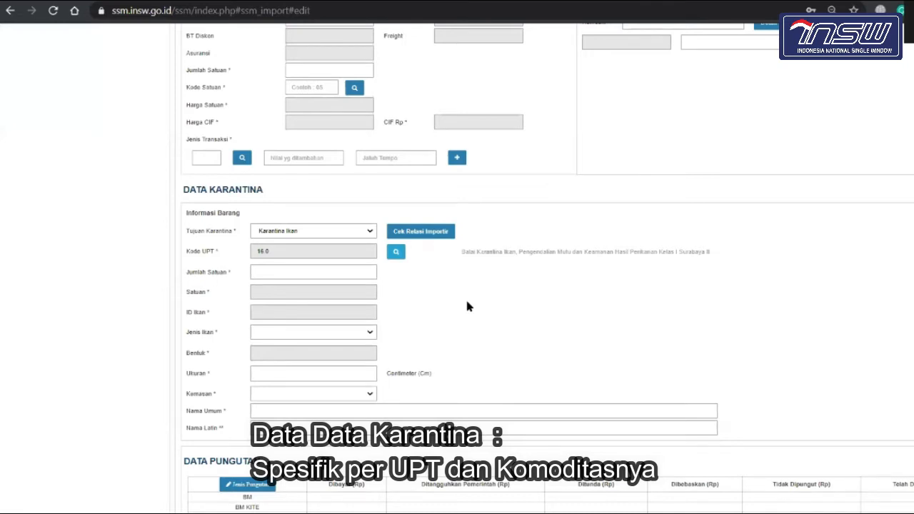
- Set the fish type to Hidup in the quarantine data
scroll(468, 305, "up", 2)
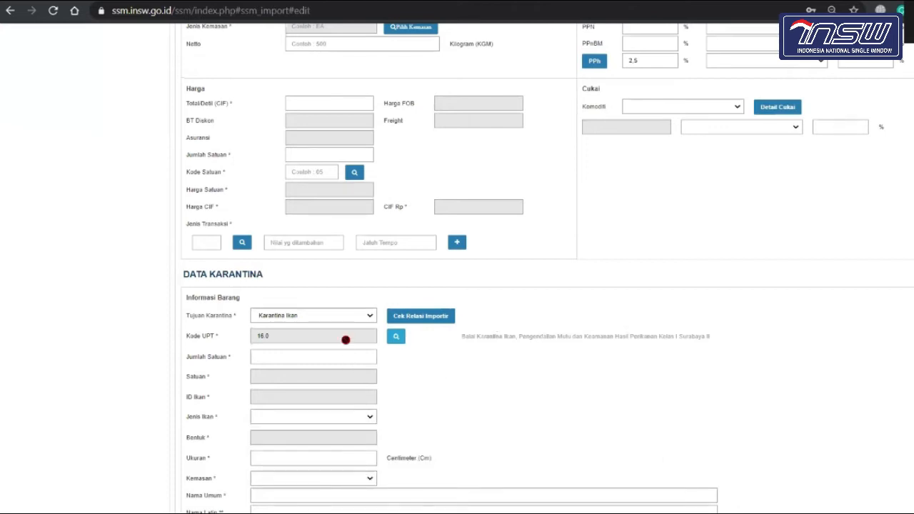
left_click(344, 340)
left_click(317, 330)
scroll(420, 416, "down", 2)
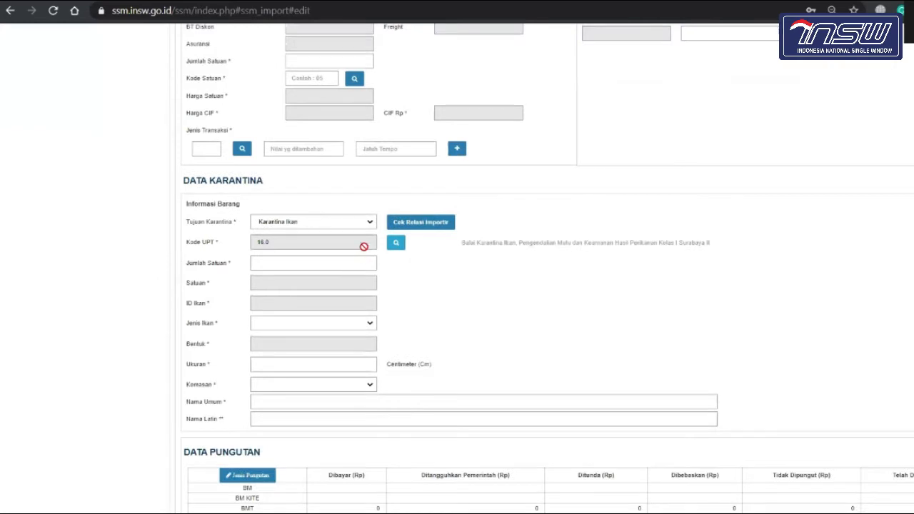
left_click(313, 284)
left_click(348, 272)
left_click(350, 333)
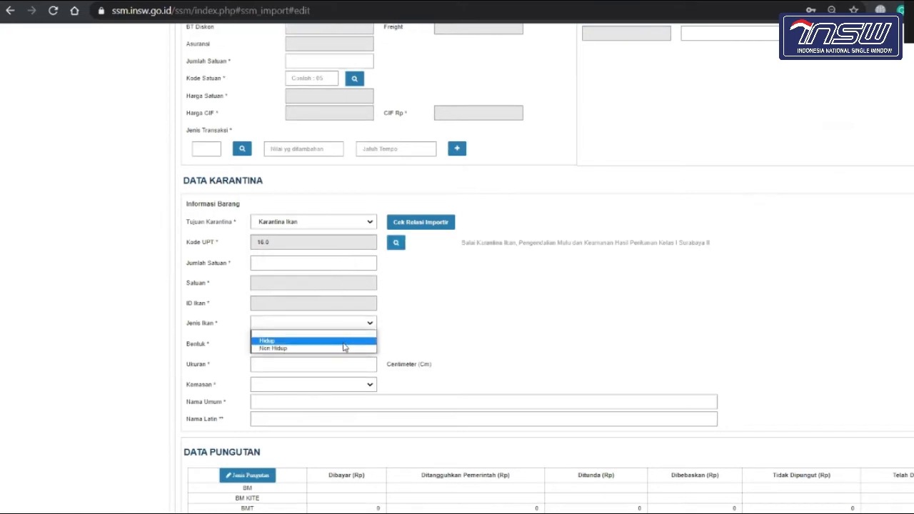
left_click(343, 342)
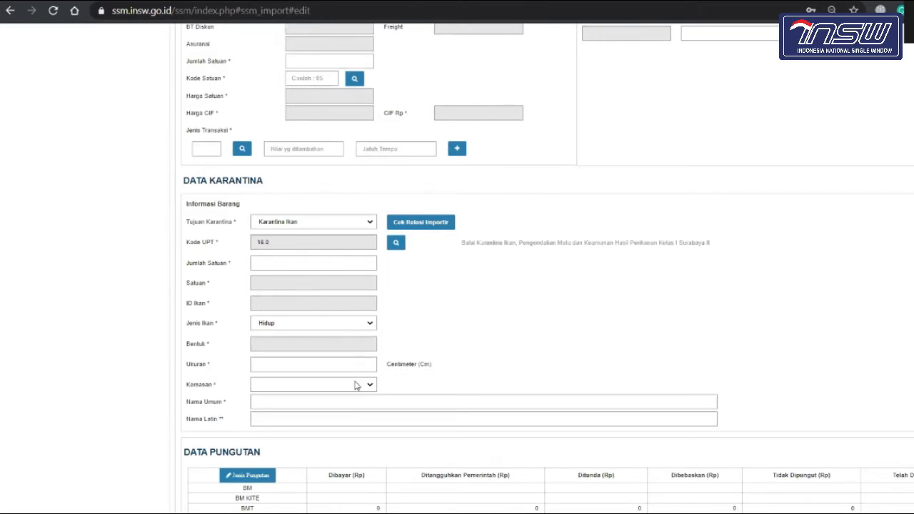
- Check the importer relation for the fish quarantine and choose SQUID OIL as the quarantine commodity
scroll(356, 384, "down", 1)
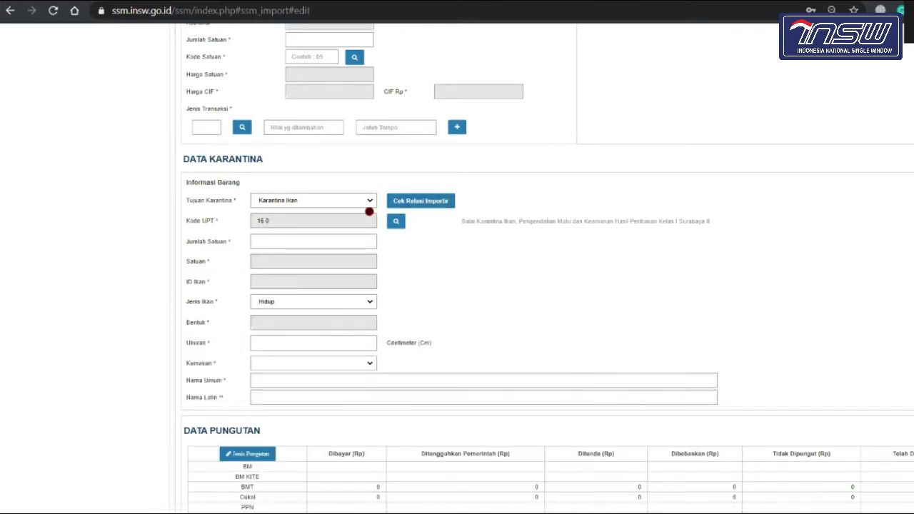
left_click(421, 205)
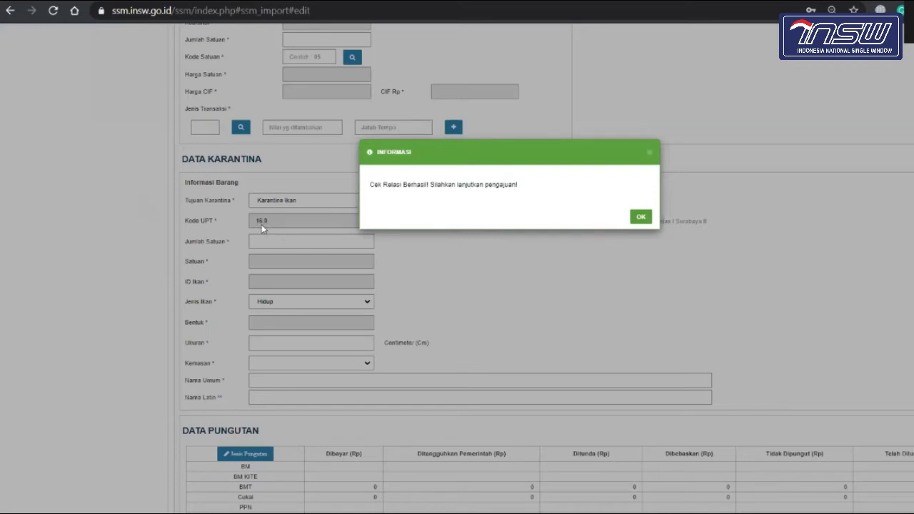
left_click(642, 217)
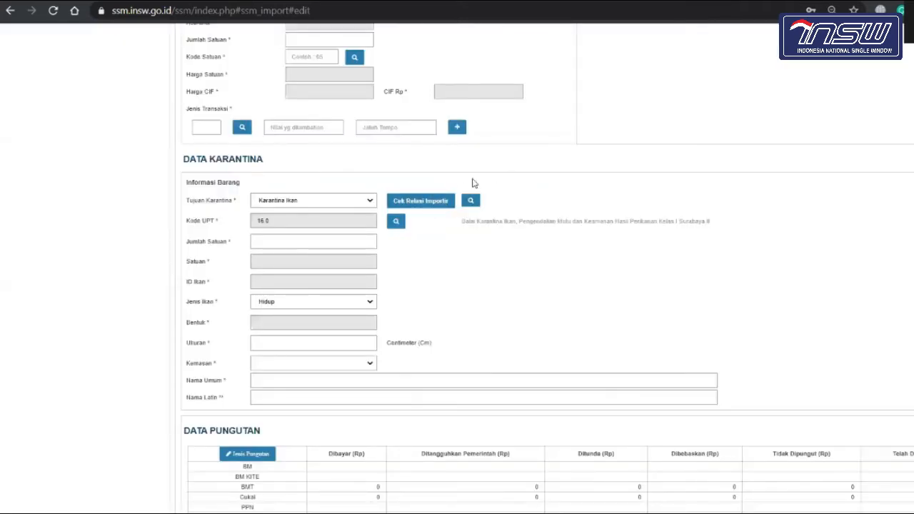
left_click(472, 202)
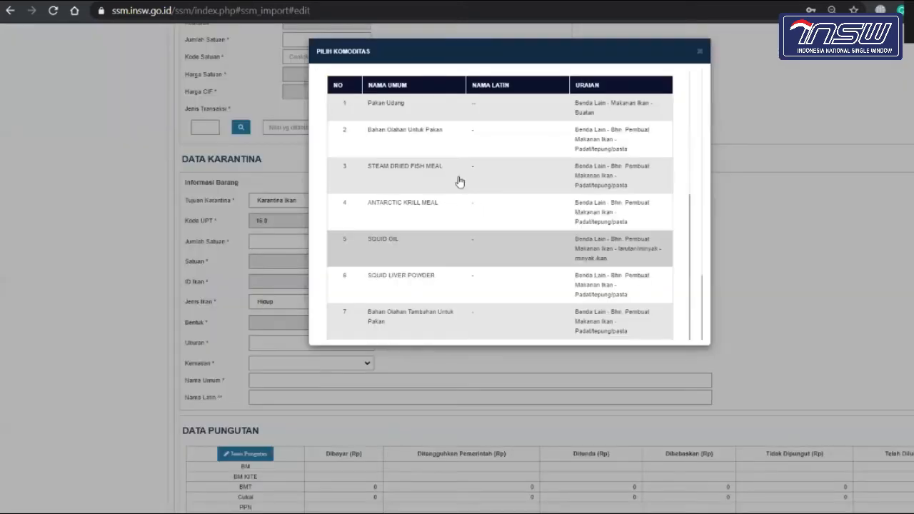
left_click(468, 248)
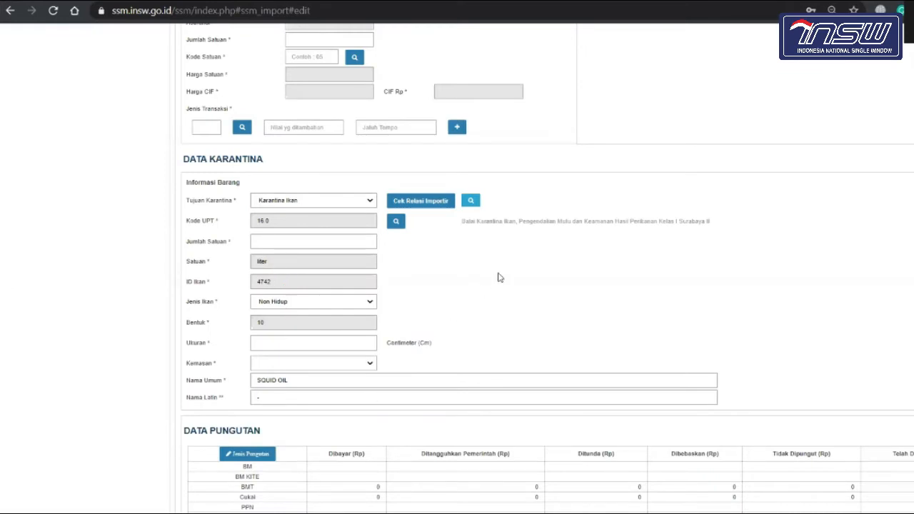
- Fill the quarantine data with a unit quantity of 10, a size of 0 cm and Lainnya as packaging
left_click(334, 246)
type("10")
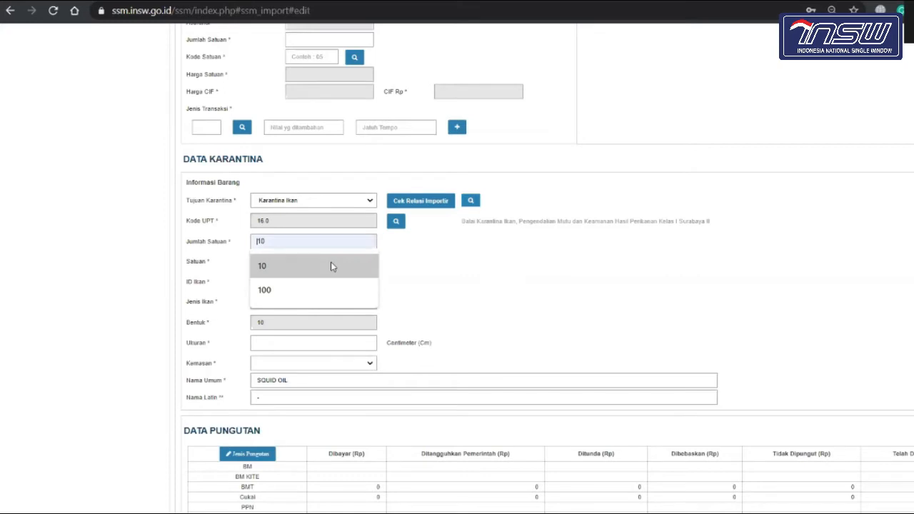
left_click(330, 263)
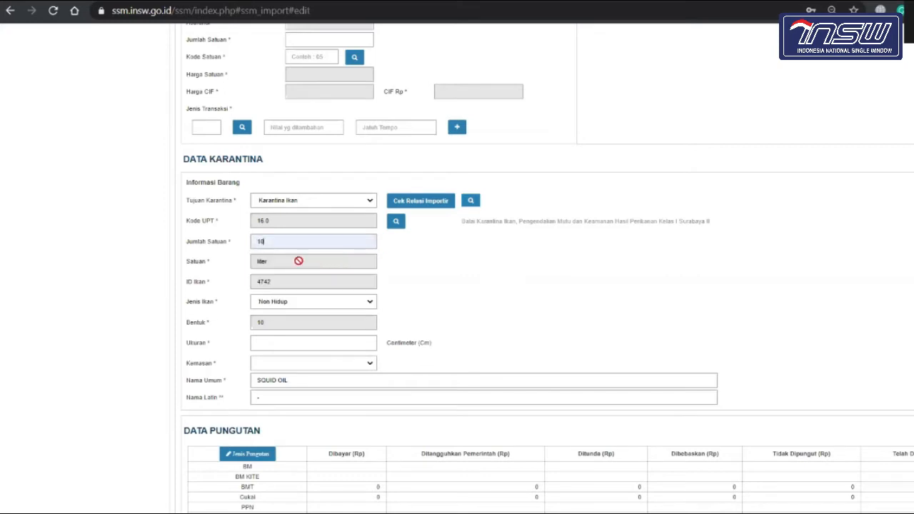
left_click(307, 346)
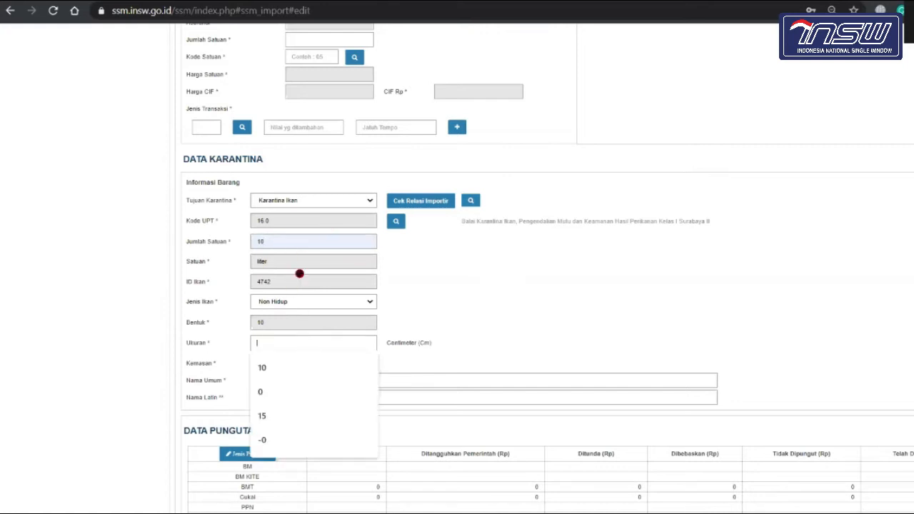
left_click(278, 392)
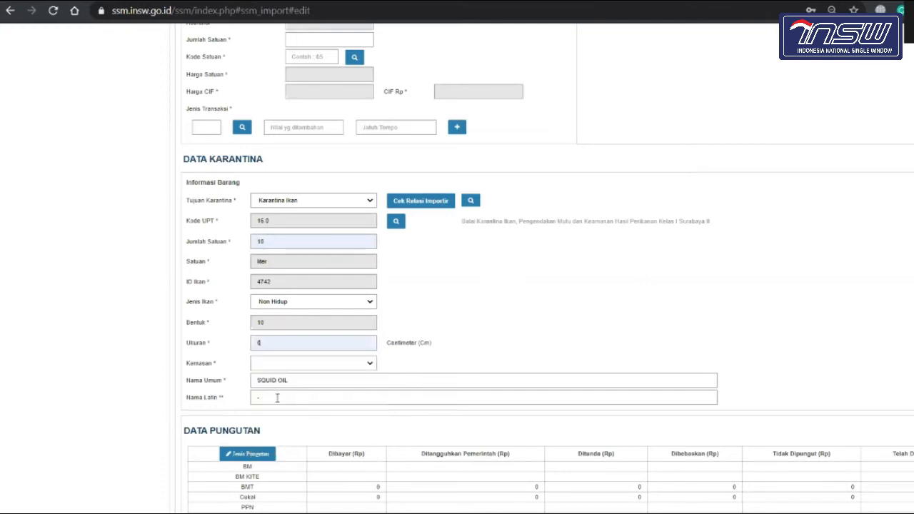
left_click(328, 365)
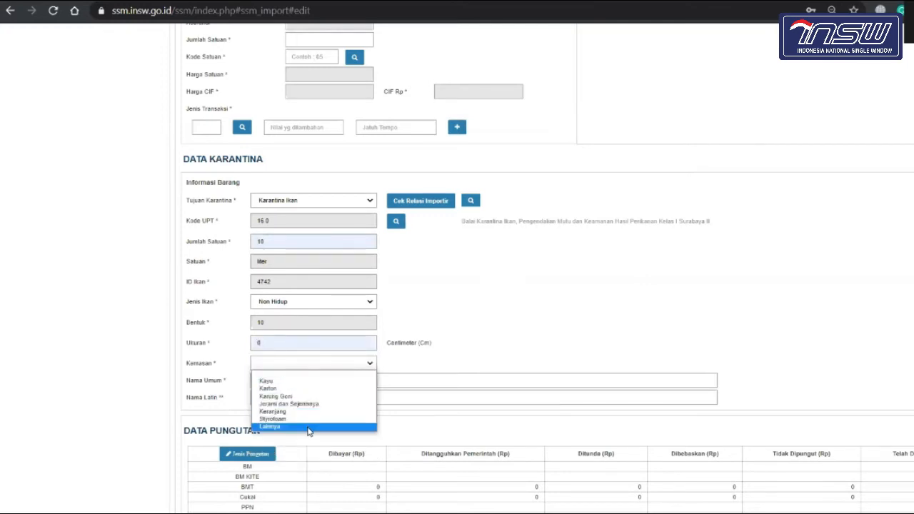
left_click(309, 428)
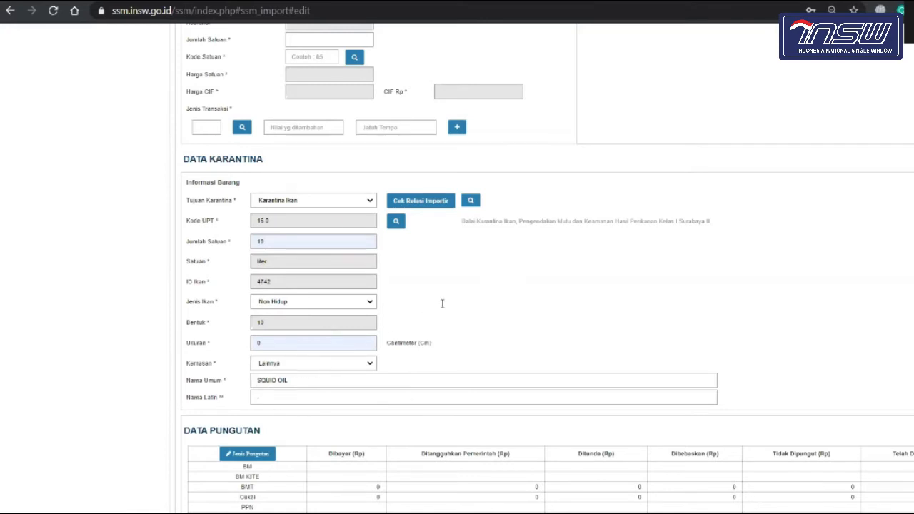
scroll(442, 303, "down", 3)
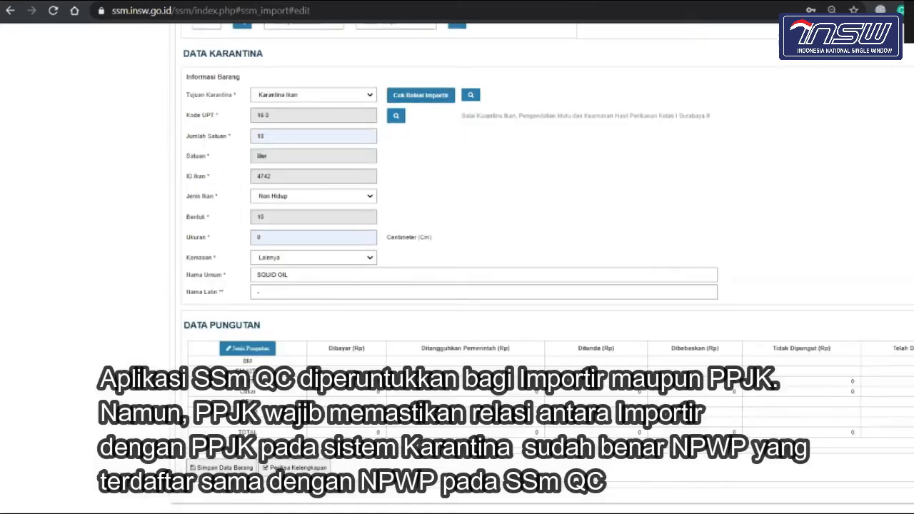
scroll(392, 223, "up", 2)
scroll(379, 250, "down", 2)
scroll(405, 222, "up", 1)
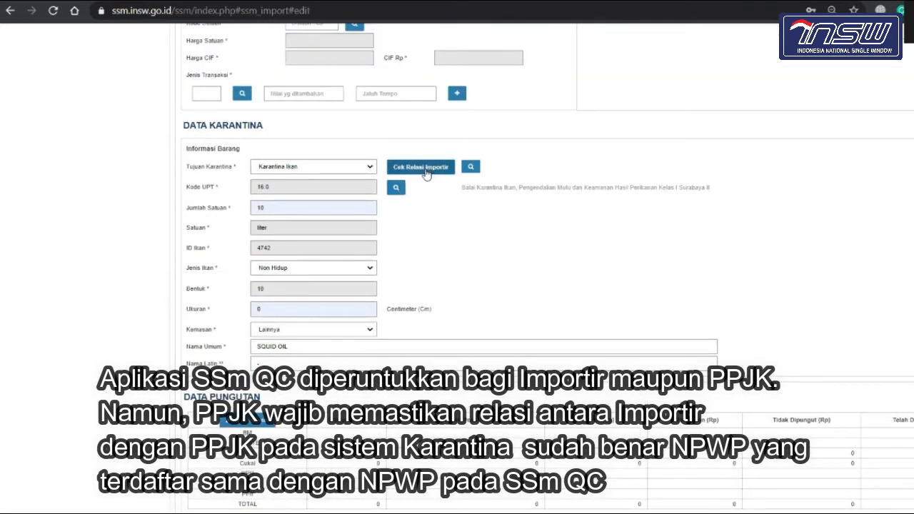
- Check the importer relation for the fish quarantine data
left_click(427, 173)
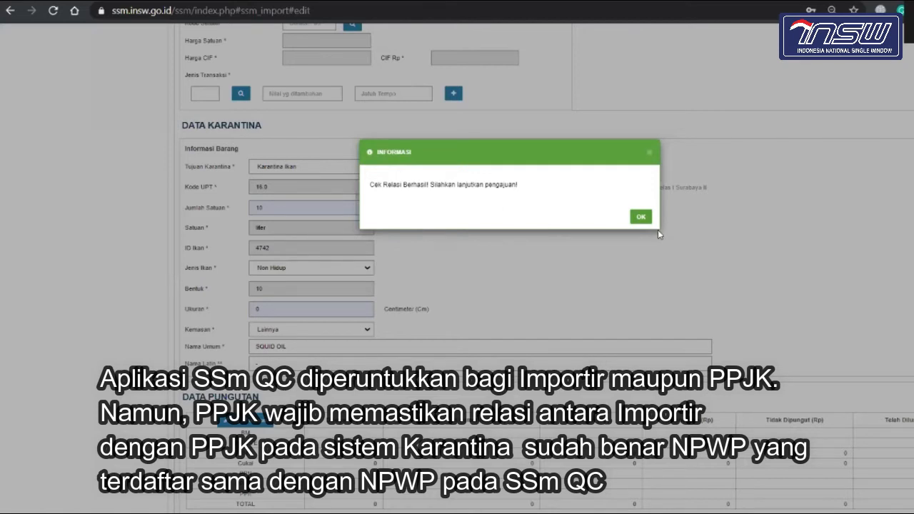
left_click(640, 218)
scroll(453, 286, "up", 2)
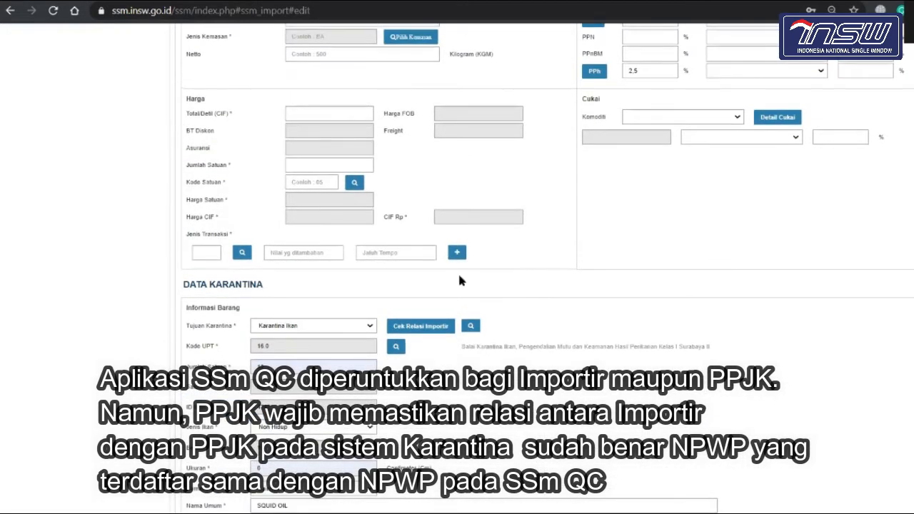
scroll(460, 278, "up", 8)
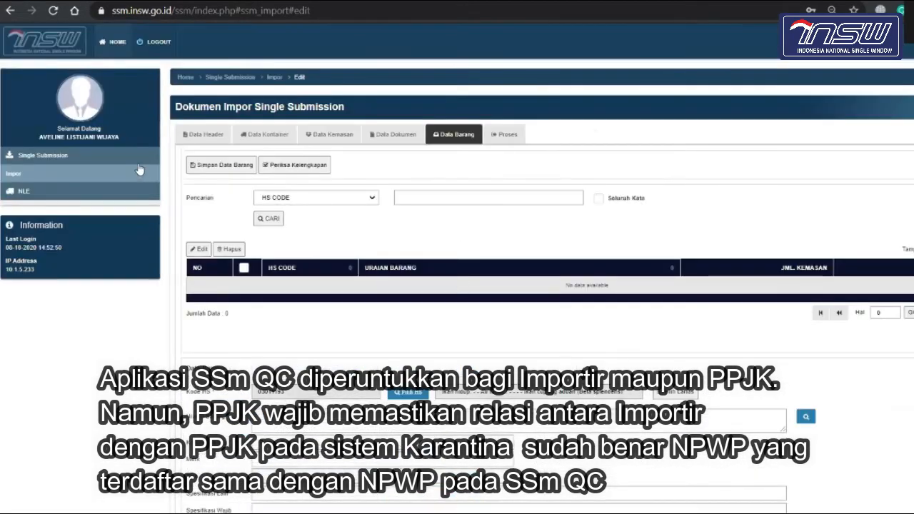
scroll(222, 289, "down", 10)
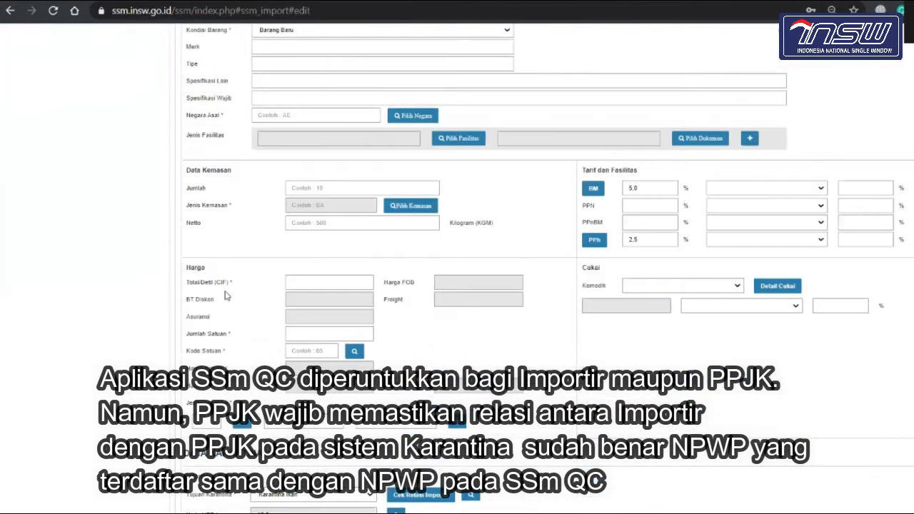
scroll(226, 295, "up", 3)
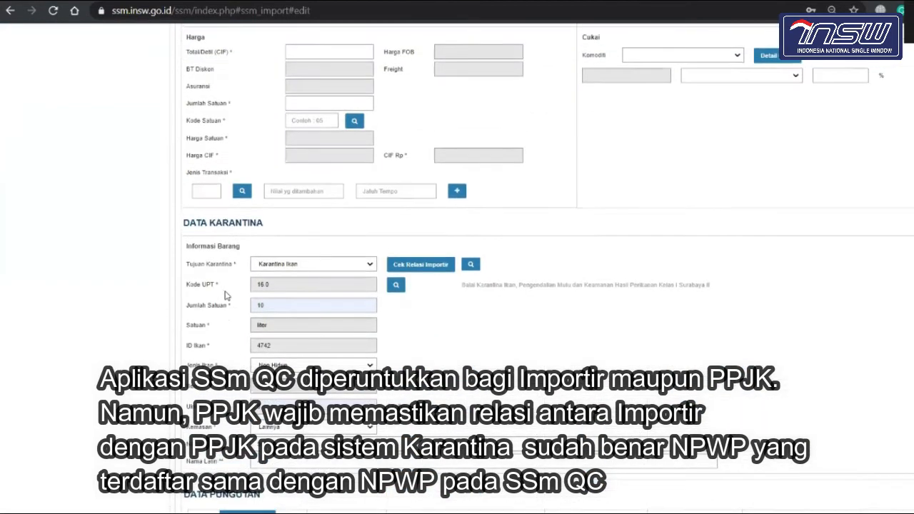
scroll(226, 295, "down", 1)
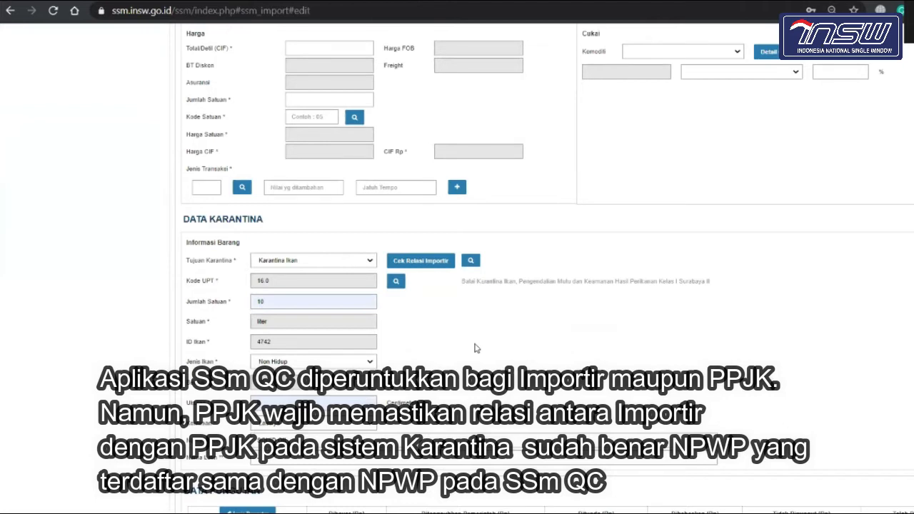
scroll(477, 348, "up", 15)
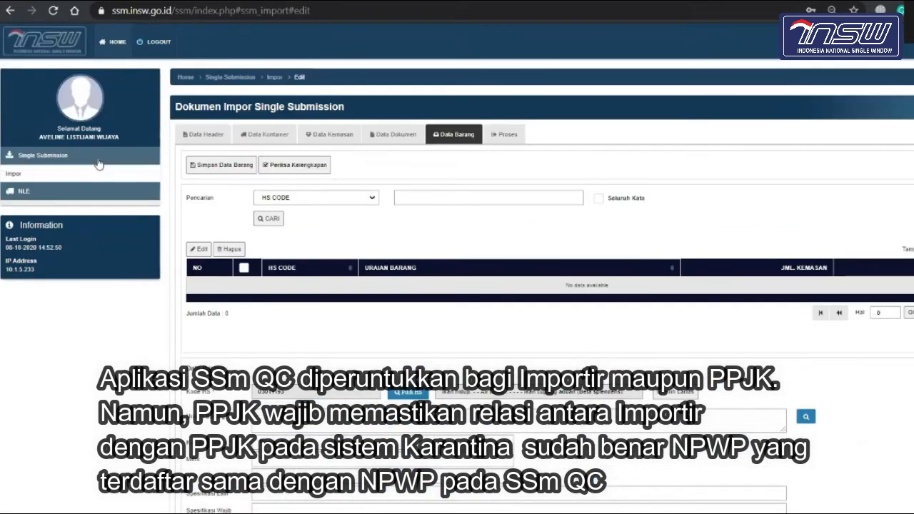
left_click(100, 163)
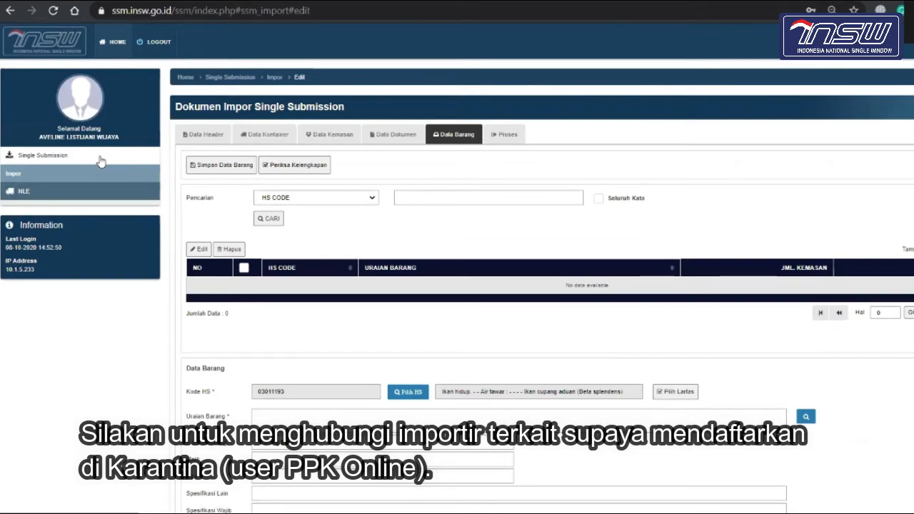
scroll(101, 163, "down", 6)
scroll(101, 162, "up", 6)
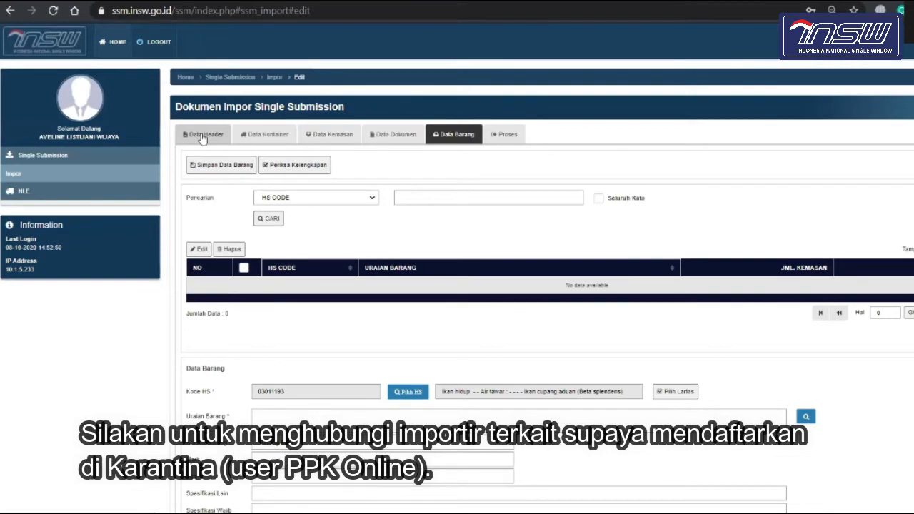
- Repeat the importer relation check for the Karantina Ikan entry
scroll(262, 278, "down", 10)
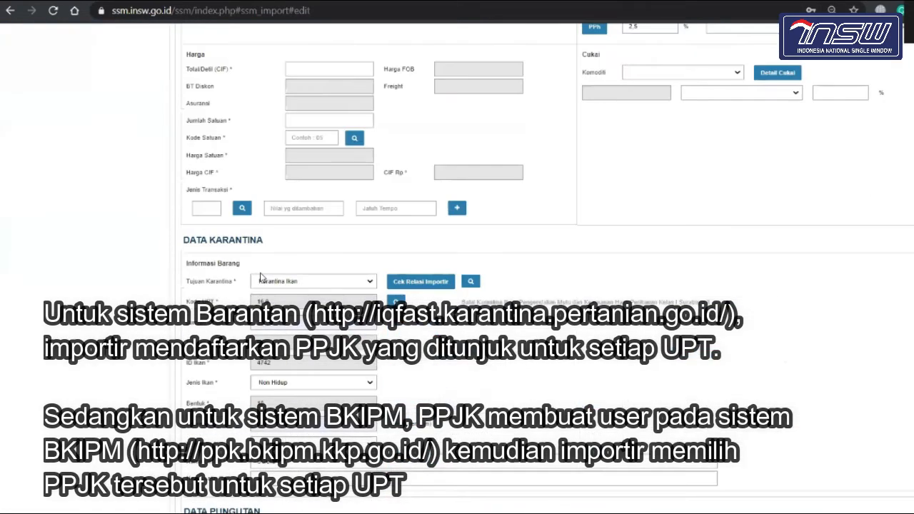
scroll(261, 278, "down", 3)
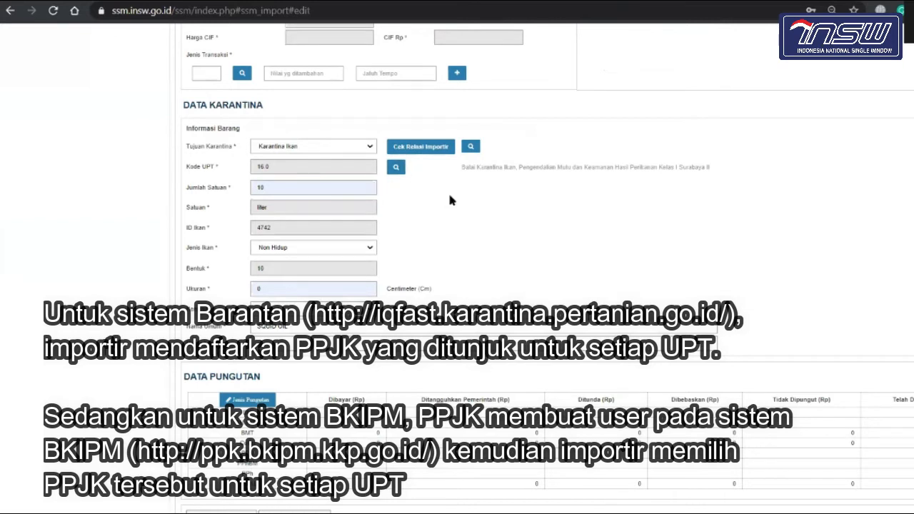
left_click(429, 156)
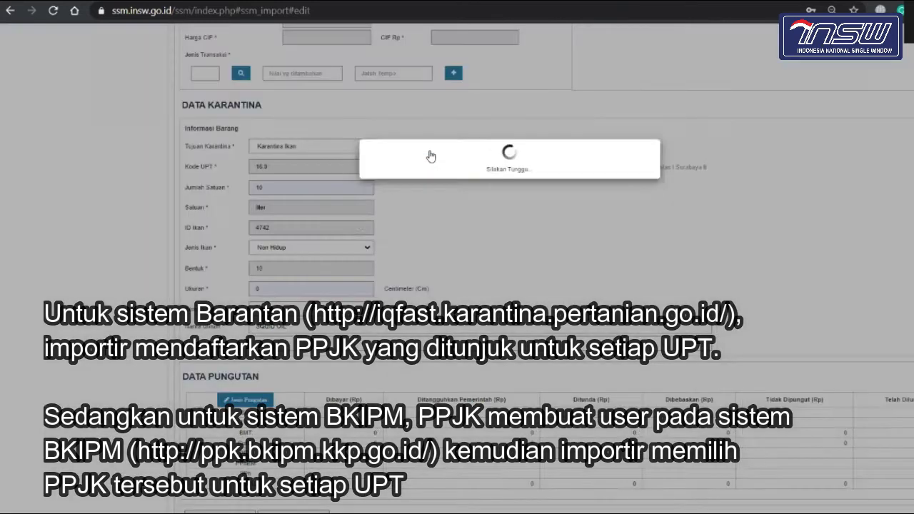
left_click(641, 217)
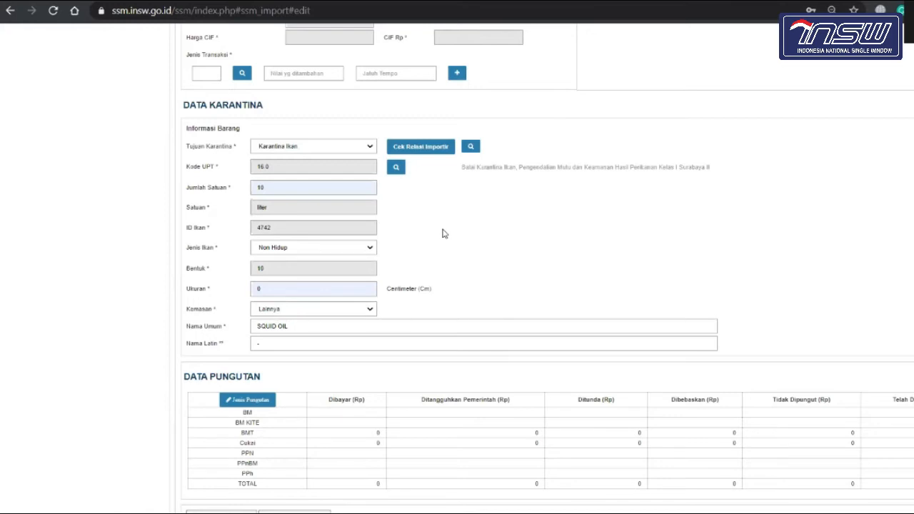
- Try to save the goods data with only the HS code and quarantine section filled in
scroll(443, 234, "up", 1)
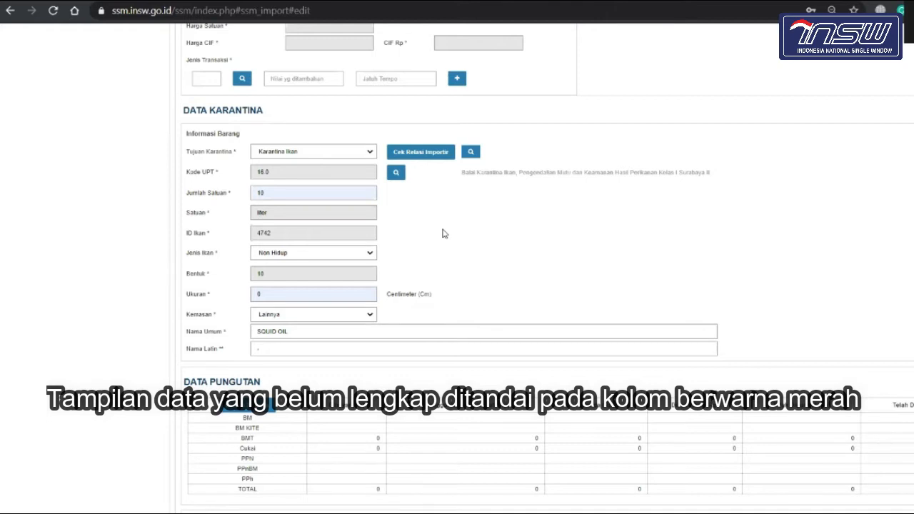
scroll(442, 234, "up", 1)
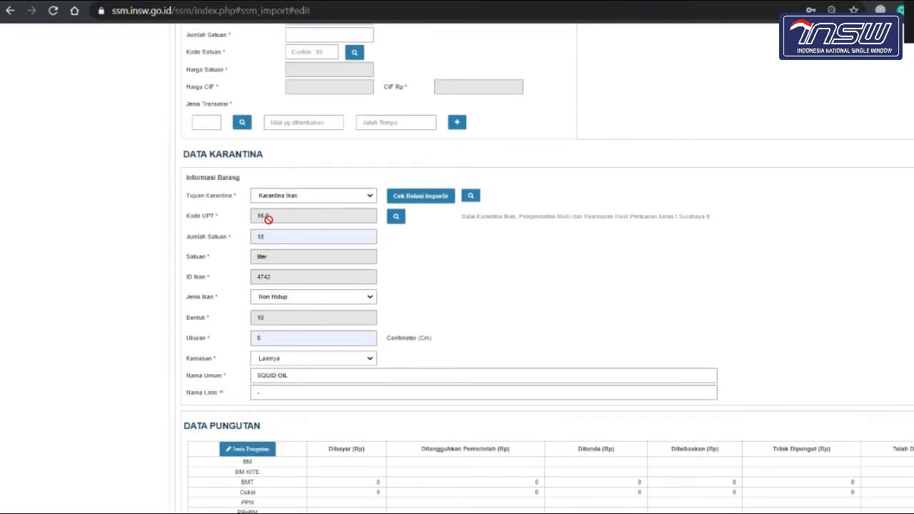
scroll(407, 302, "down", 2)
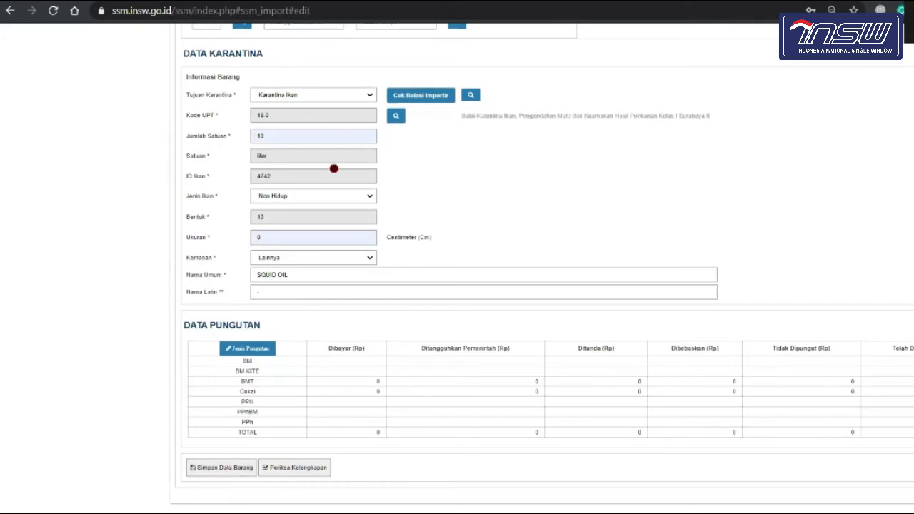
scroll(333, 169, "up", 15)
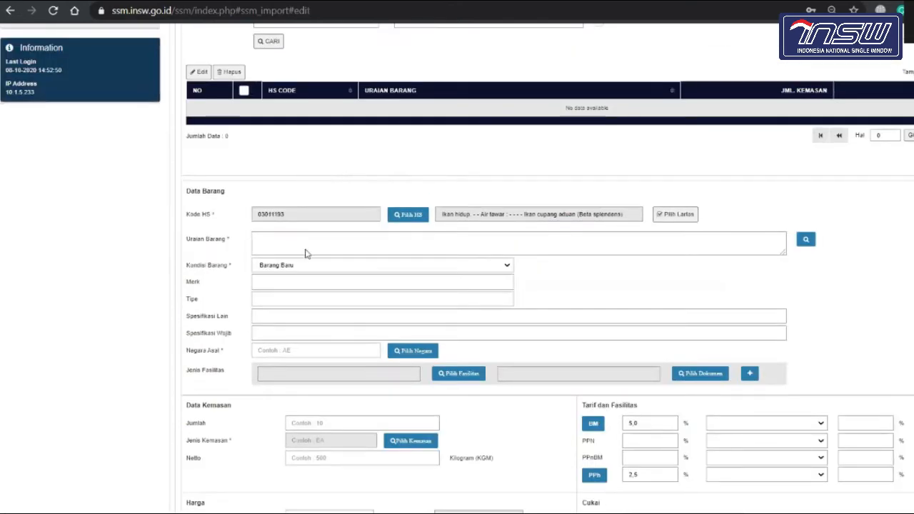
scroll(305, 253, "down", 15)
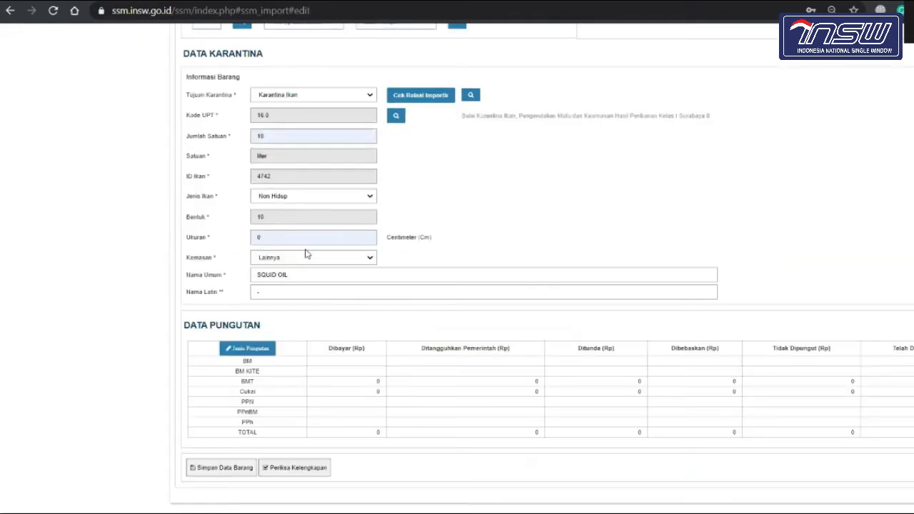
left_click(224, 470)
left_click(637, 217)
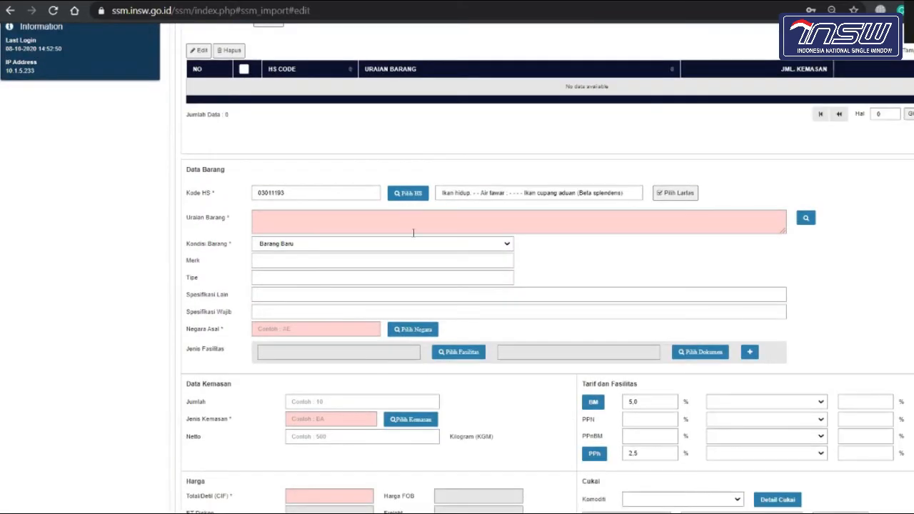
- Enter "ikan" as the goods description and set the country of origin to JP (Japan)
left_click(413, 233)
type("ikan")
left_click(363, 329)
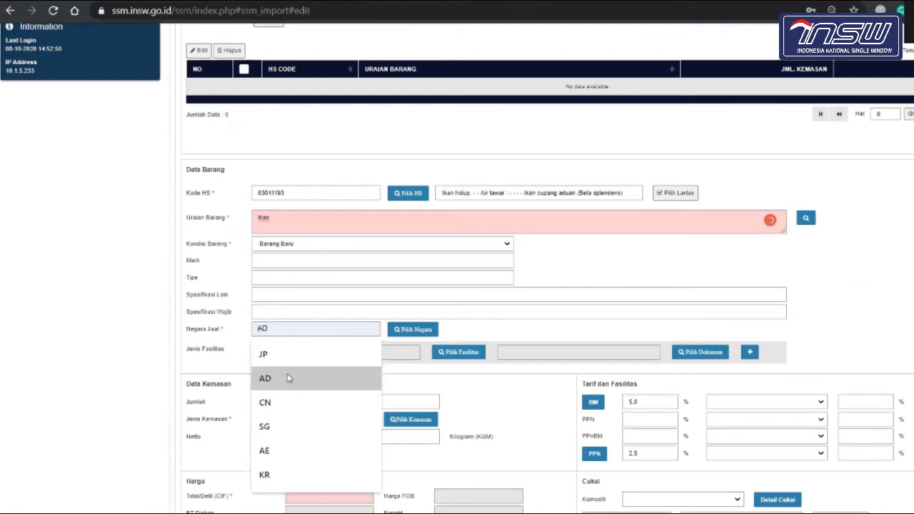
left_click(295, 357)
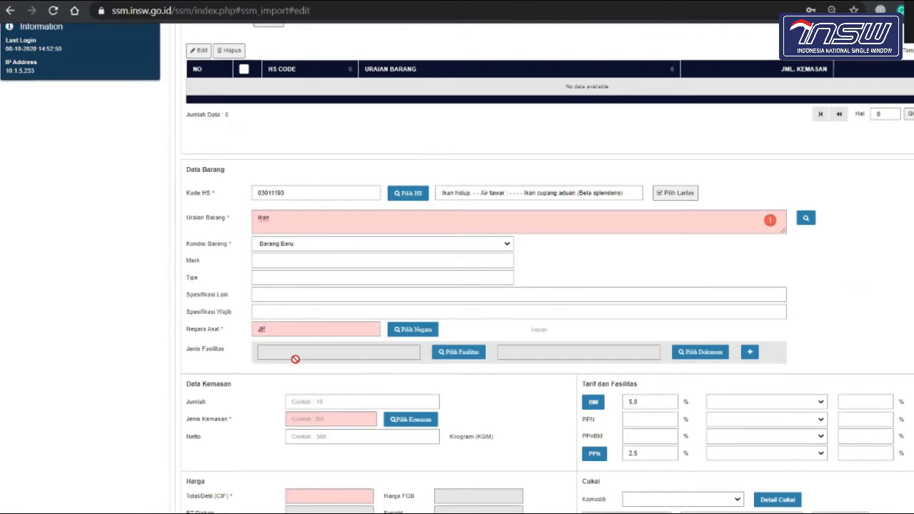
- Fill the goods' packaging data with a quantity of 10, type 1A (Drum, steel) and a net weight of 450 kg
scroll(295, 358, "down", 4)
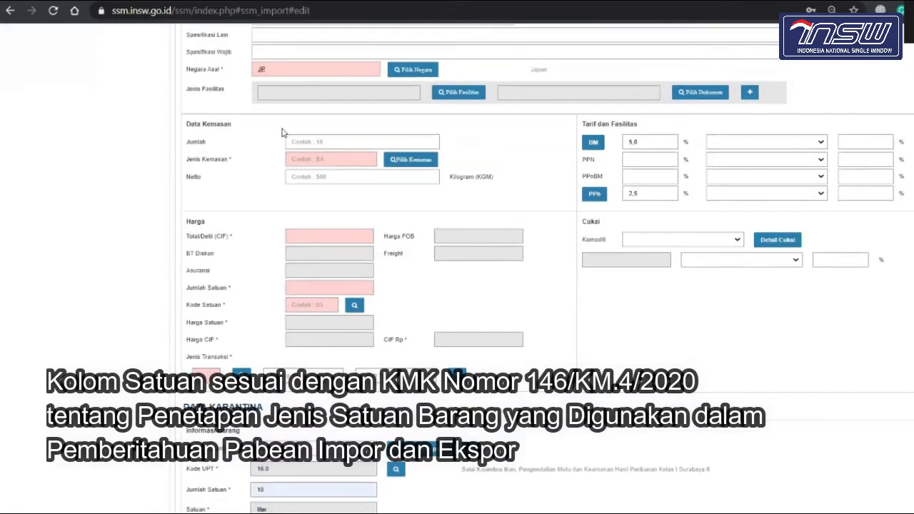
left_click(309, 142)
left_click(315, 161)
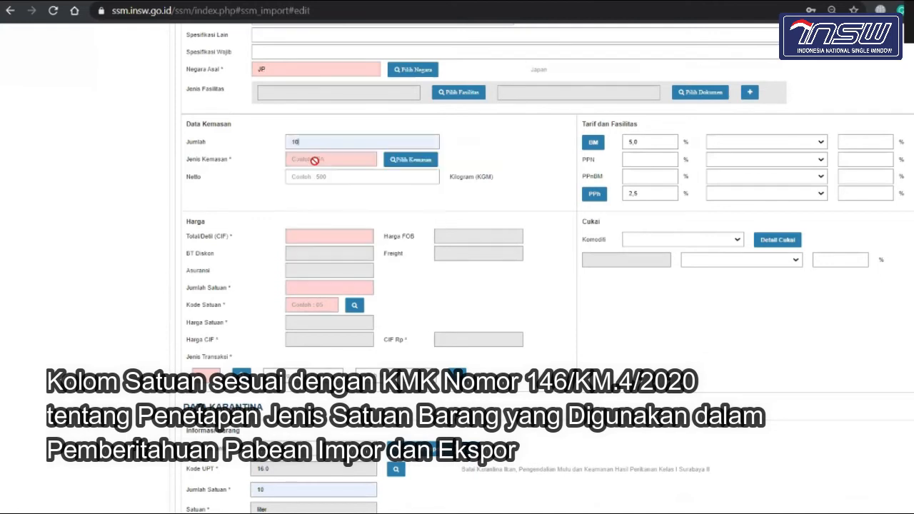
left_click(358, 173)
left_click(404, 160)
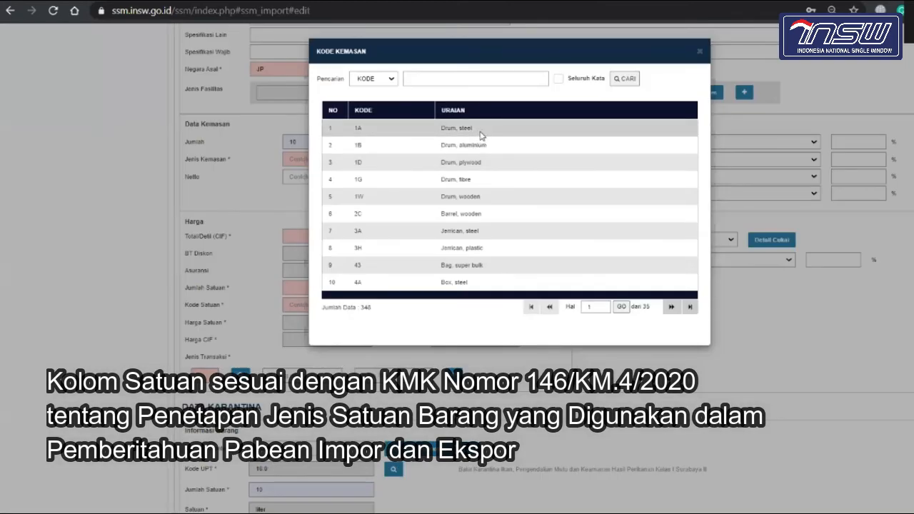
left_click(480, 134)
left_click(322, 177)
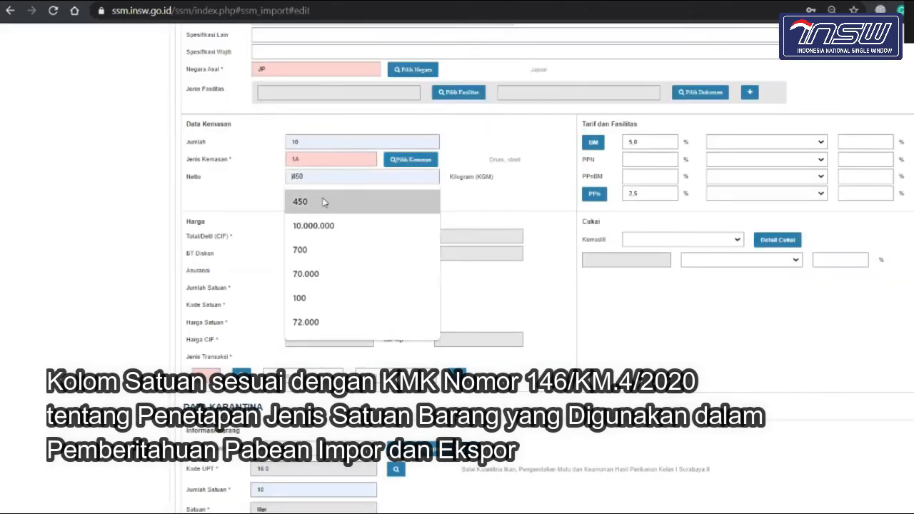
left_click(322, 201)
- Fill the price data with a CIF total of 1.000, a unit quantity of 10, unit code KGM and transaction type NTR
left_click(314, 237)
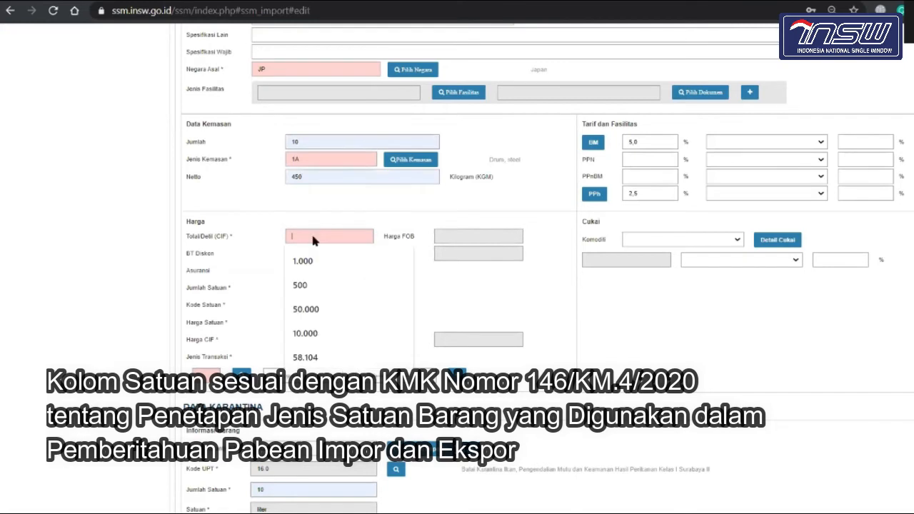
left_click(314, 260)
left_click(307, 289)
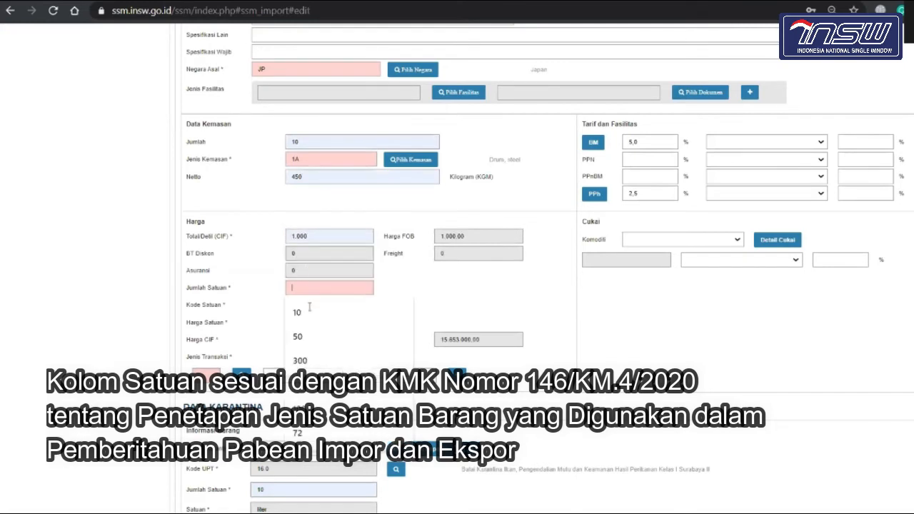
left_click(312, 310)
left_click(313, 307)
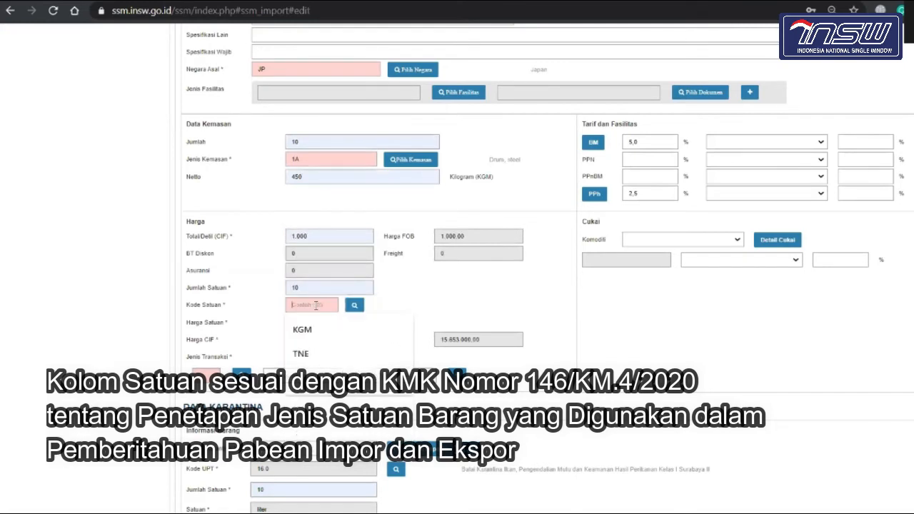
left_click(315, 324)
left_click(206, 378)
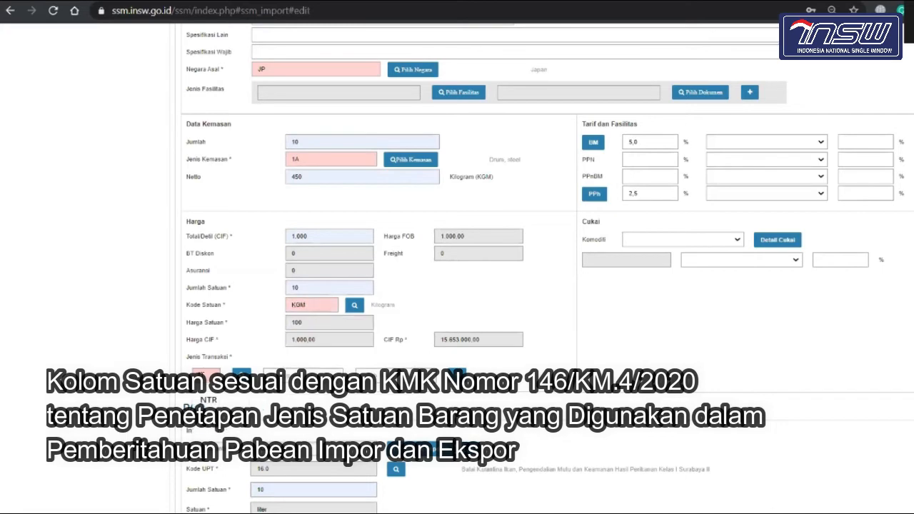
left_click(207, 398)
scroll(208, 398, "down", 4)
scroll(209, 397, "down", 2)
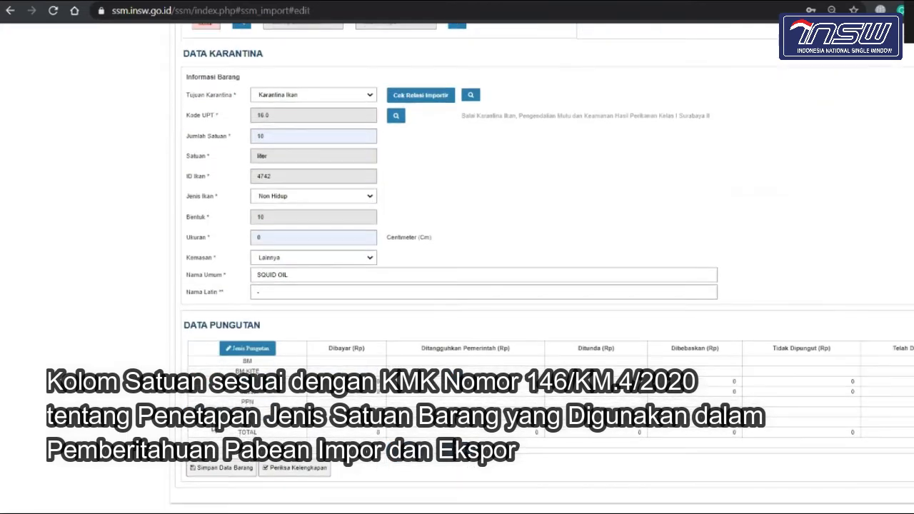
left_click(214, 467)
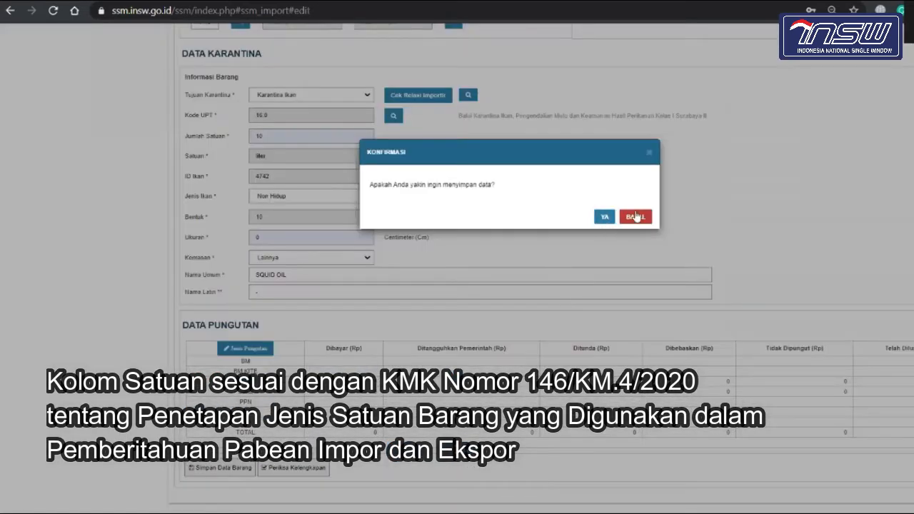
left_click(636, 217)
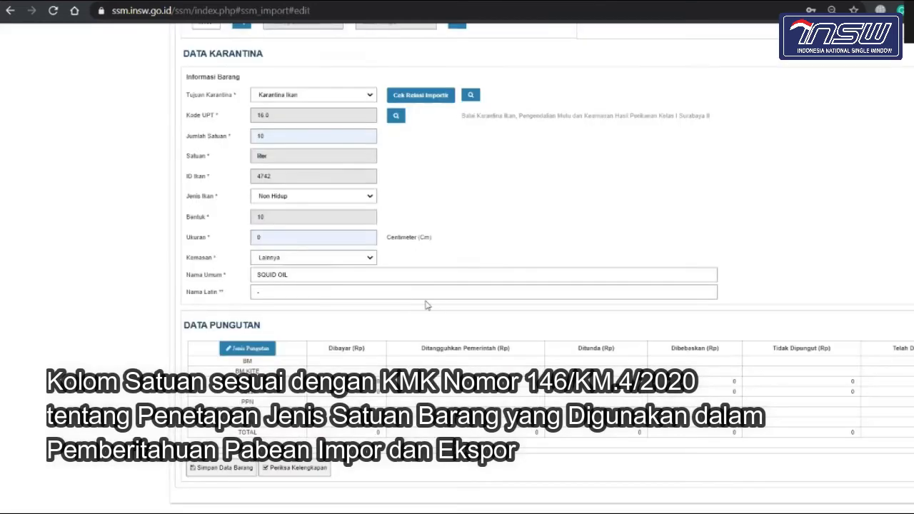
- Save the completed goods data and confirm the save
scroll(427, 305, "up", 4)
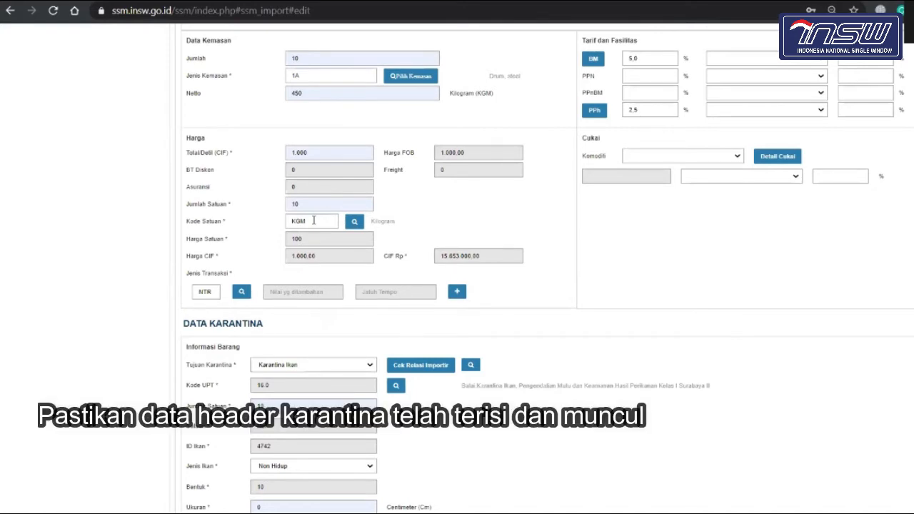
double_click(314, 221)
scroll(317, 223, "down", 4)
left_click(220, 468)
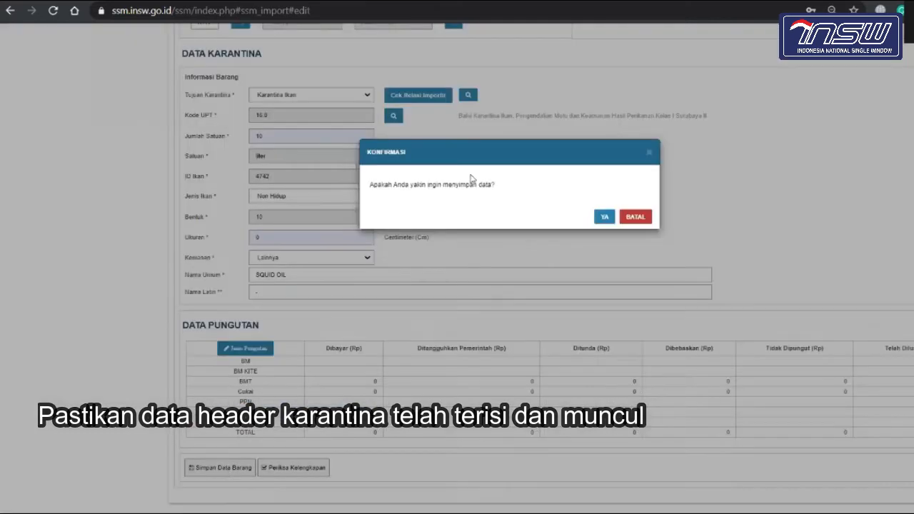
left_click(605, 216)
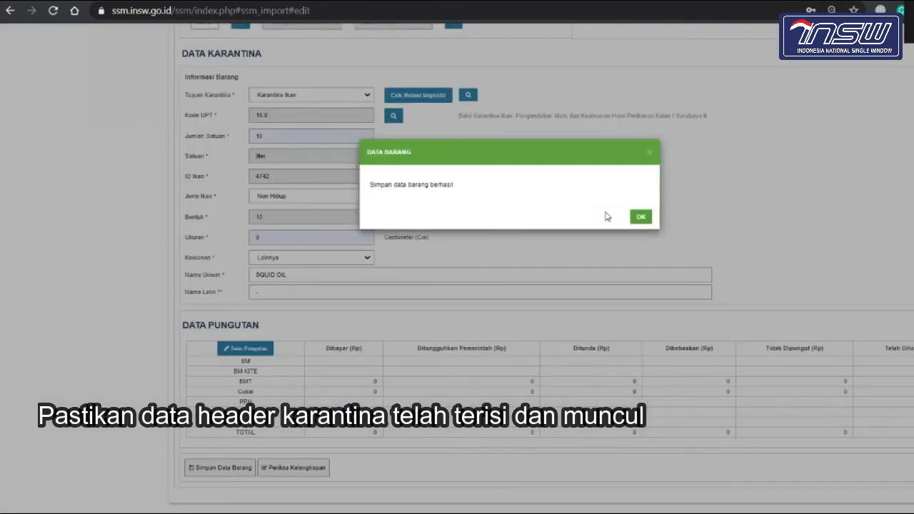
- Close the save message and examine the quarantine section of the document's header data
left_click(643, 218)
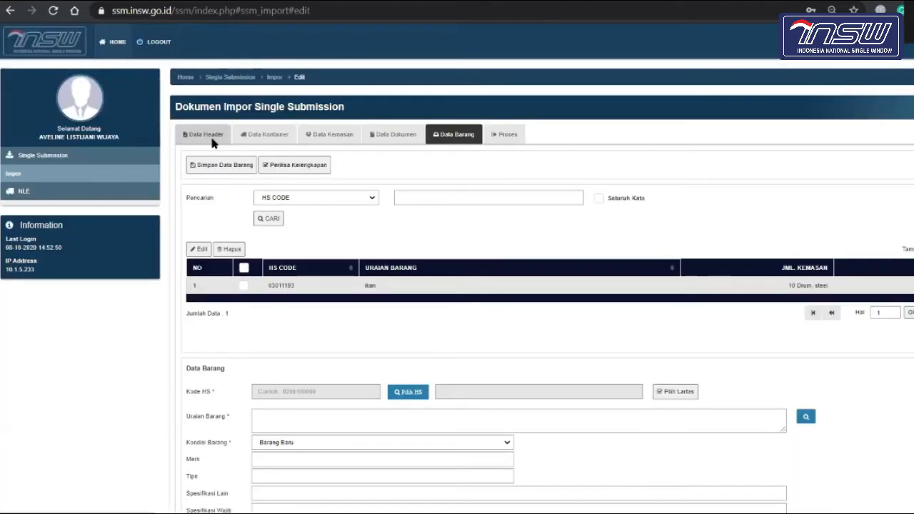
left_click(210, 137)
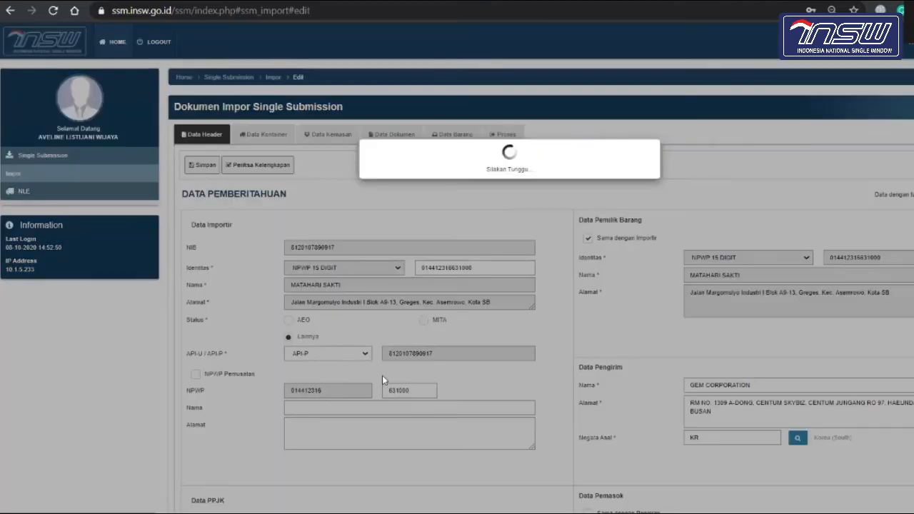
scroll(382, 378, "down", 15)
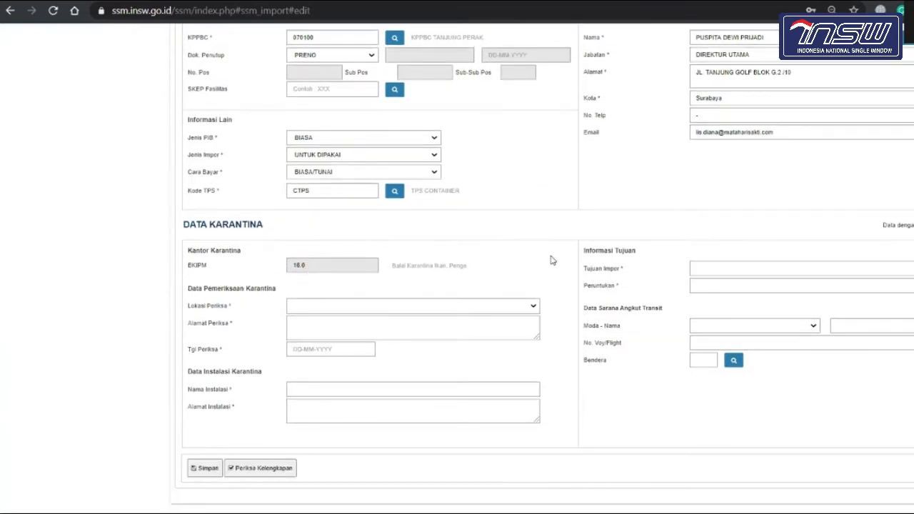
scroll(551, 261, "up", 15)
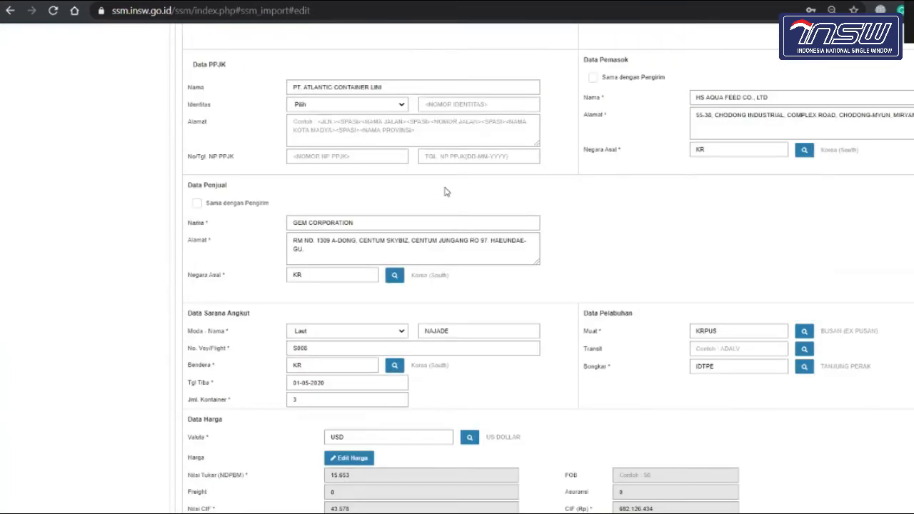
scroll(425, 123, "up", 3)
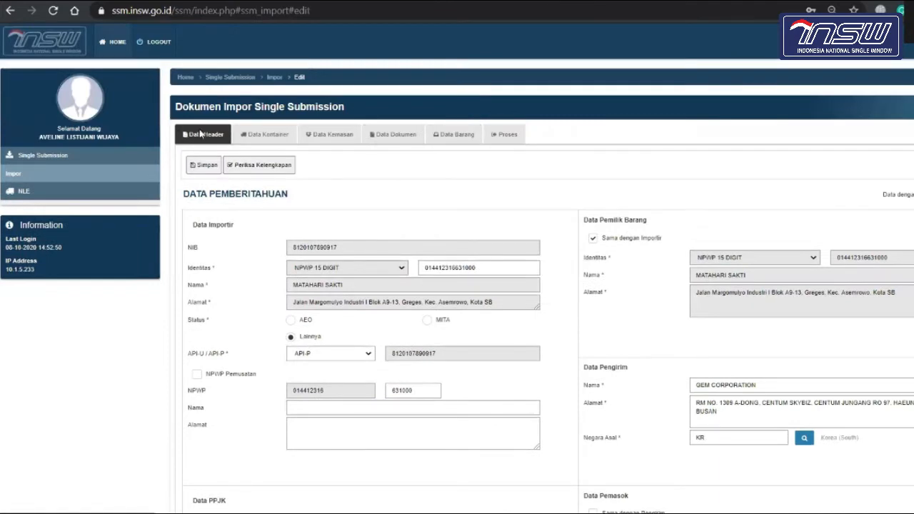
scroll(201, 134, "down", 15)
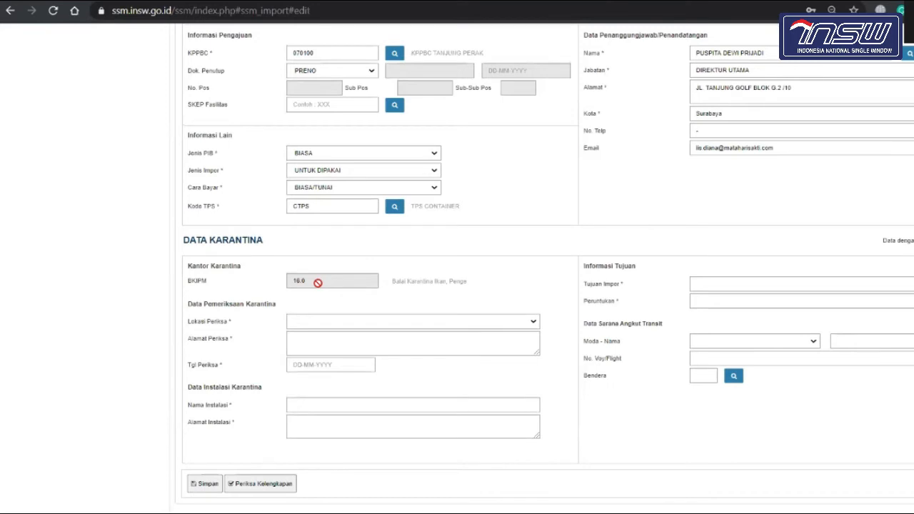
scroll(318, 283, "down", 1)
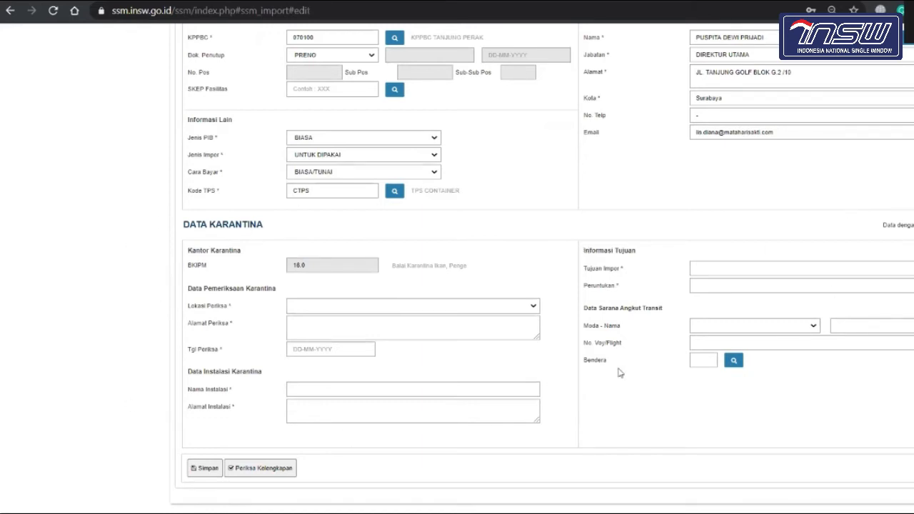
scroll(619, 371, "up", 10)
scroll(618, 372, "up", 10)
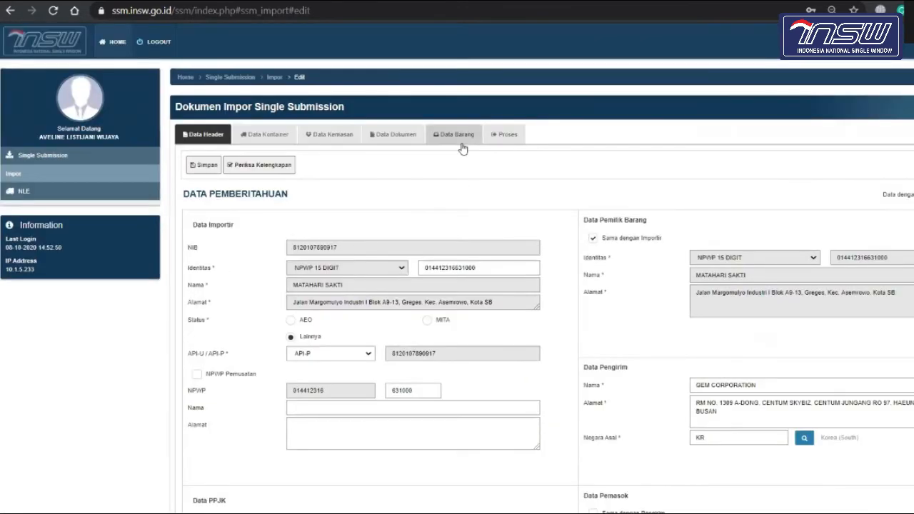
- Review the goods data list and the goods entry form's packaging and price sections
left_click(462, 143)
scroll(400, 331, "down", 7)
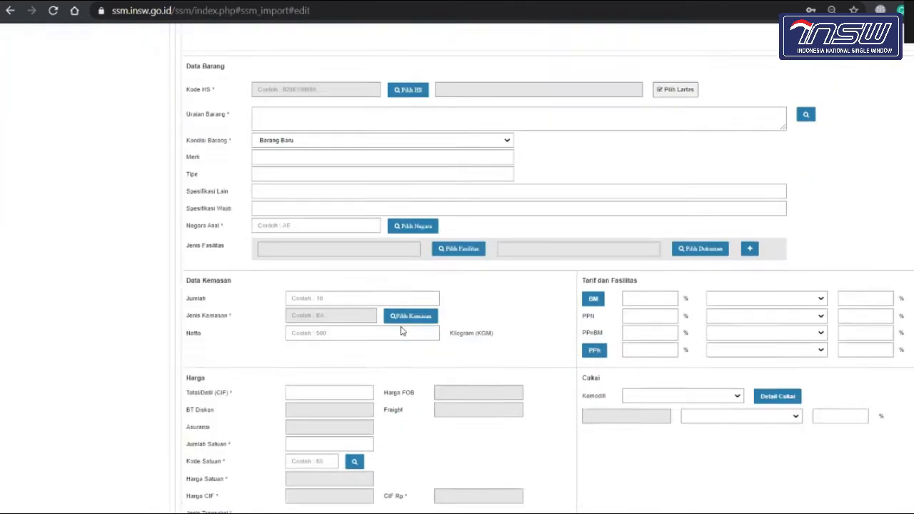
scroll(348, 243, "up", 6)
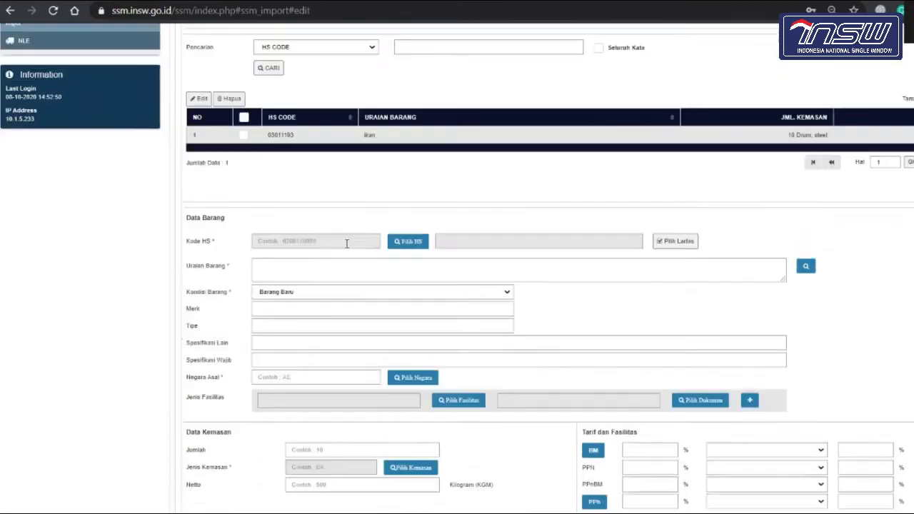
scroll(350, 275, "down", 5)
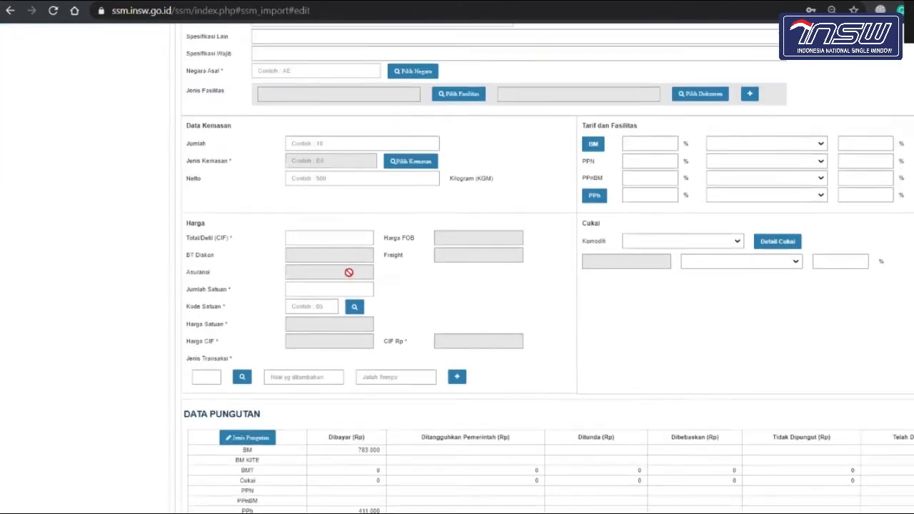
scroll(350, 271, "up", 6)
scroll(227, 213, "up", 1)
- In the header's quarantine data, set the inspection location (Lokasi Periksa) to Di Dalam Bandara / Pelabuhan
left_click(204, 136)
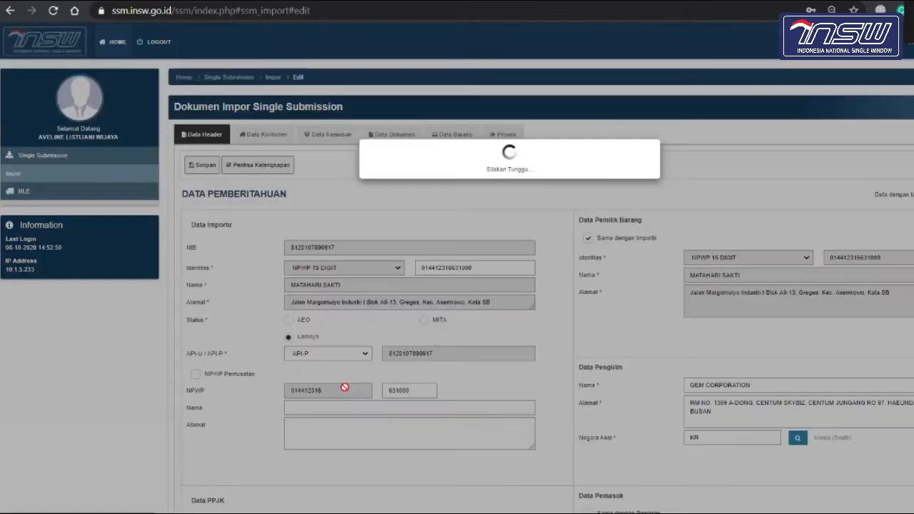
scroll(344, 388, "down", 15)
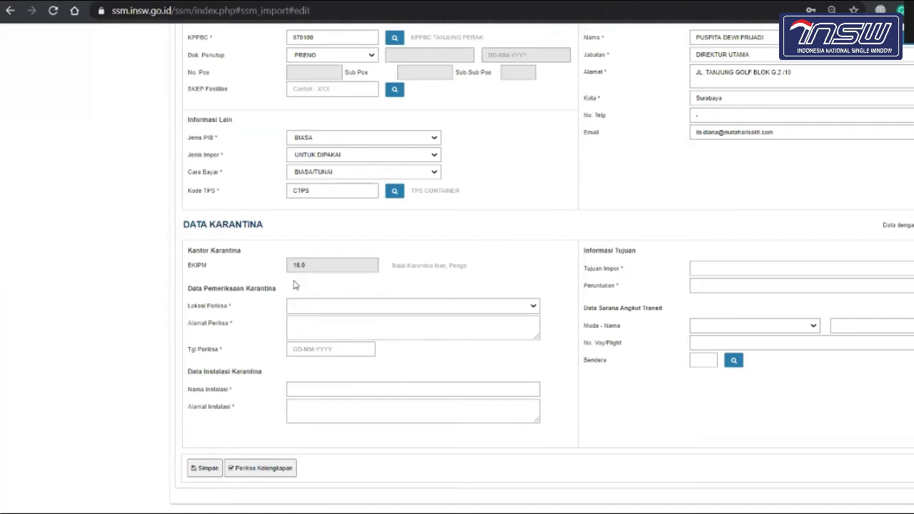
left_click(313, 309)
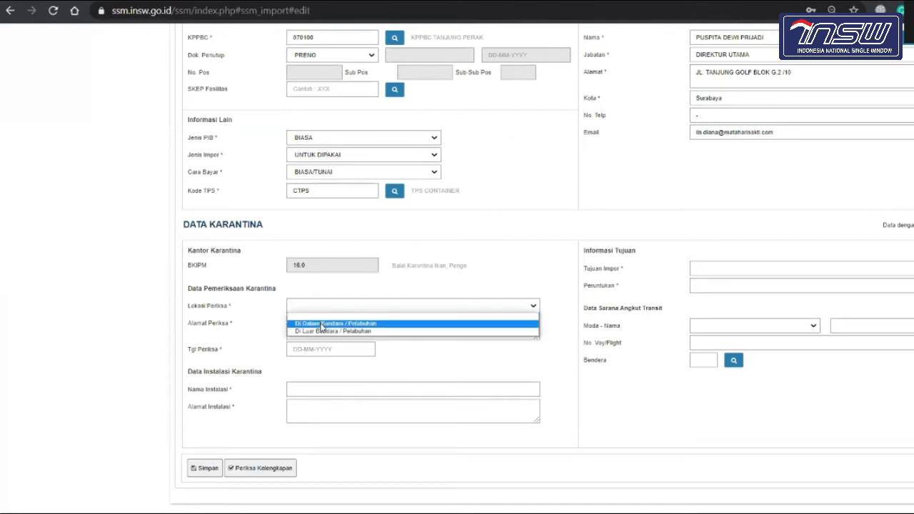
left_click(322, 324)
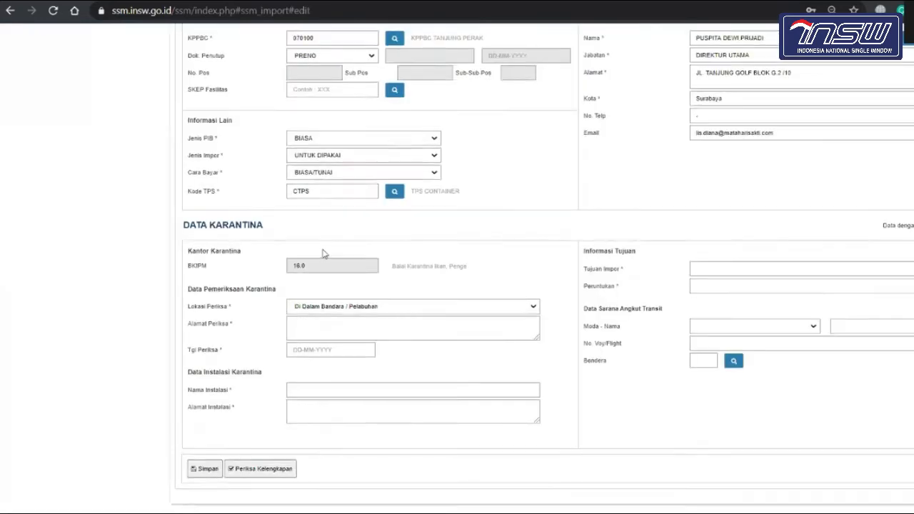
scroll(322, 248, "up", 15)
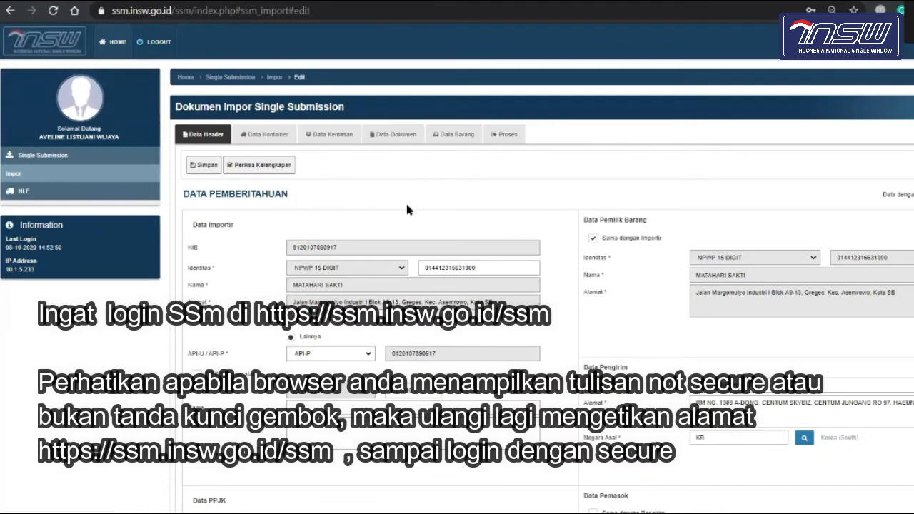
scroll(408, 209, "down", 5)
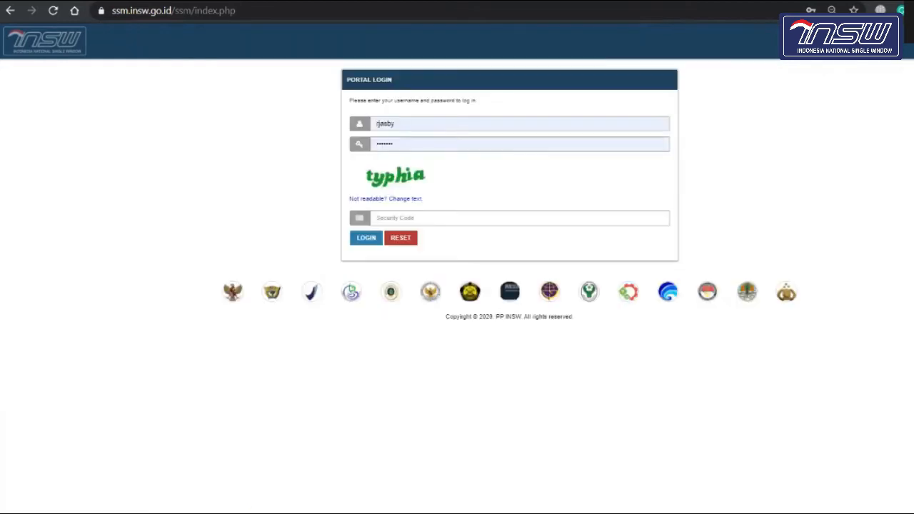
- Log in to the portal with the other account's username, password and security code, and open the import Single Submission list
type("typhia")
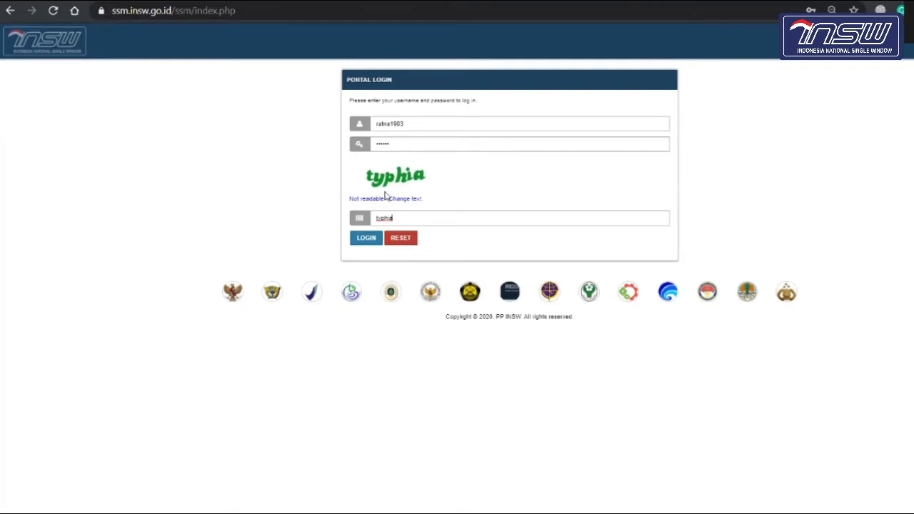
left_click(367, 238)
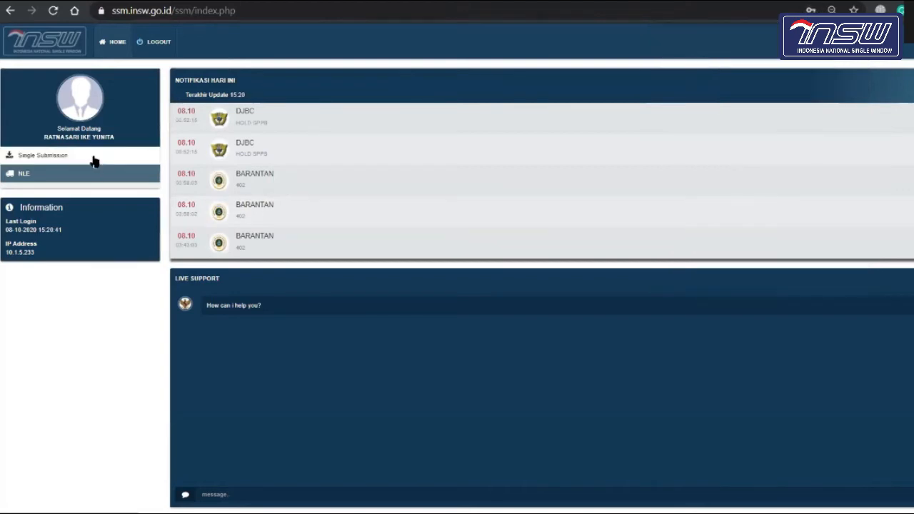
left_click(92, 158)
left_click(91, 175)
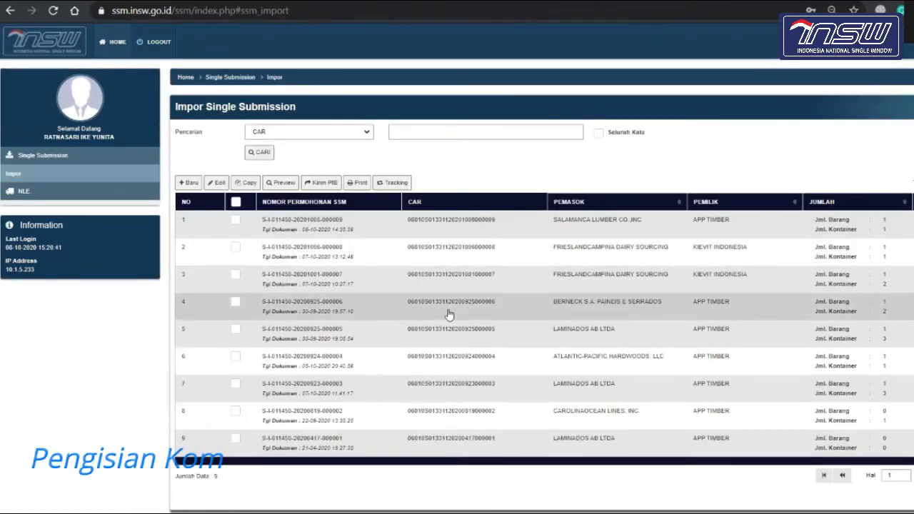
- Select only the submission from supplier CAROLINAOCEAN LINES, INC. and open it for editing
left_click(236, 302)
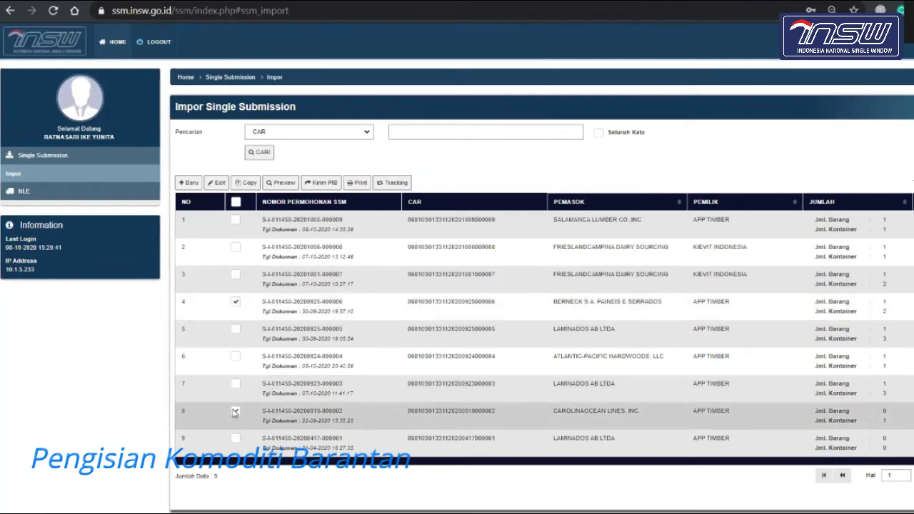
left_click(215, 184)
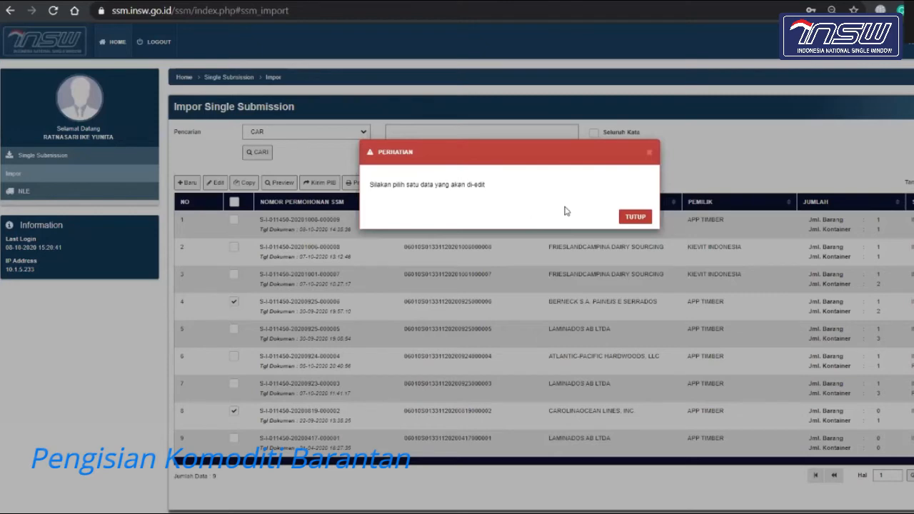
left_click(635, 217)
left_click(236, 302)
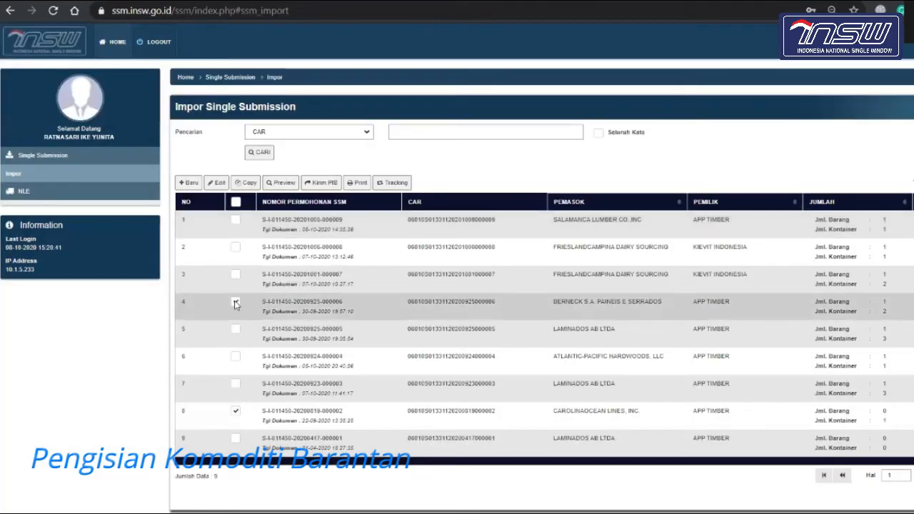
left_click(216, 185)
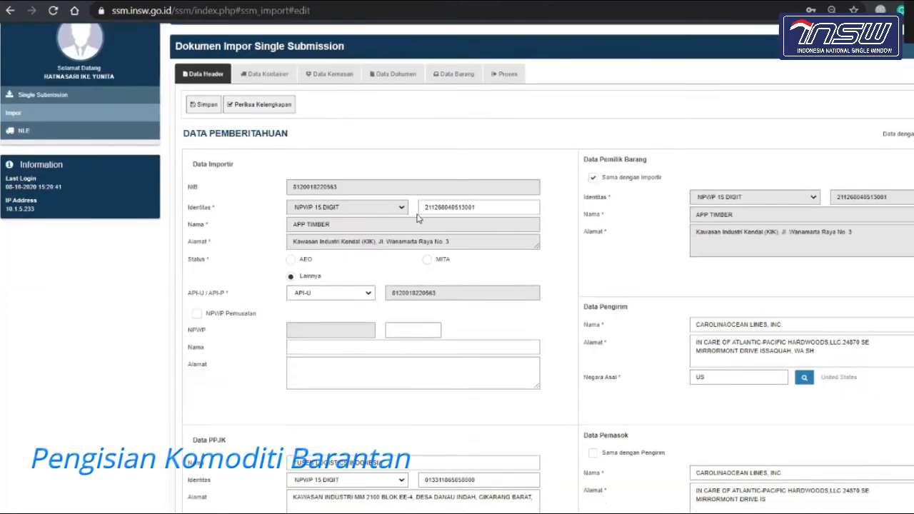
- Examine the importer, goods owner, sender, PPJK, supplier and seller sections of the document's header data
scroll(418, 214, "down", 3)
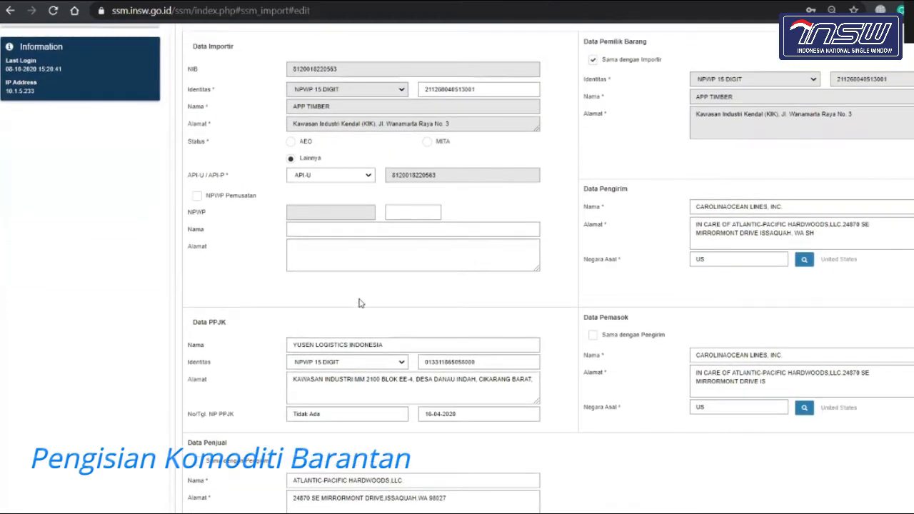
scroll(353, 417, "up", 3)
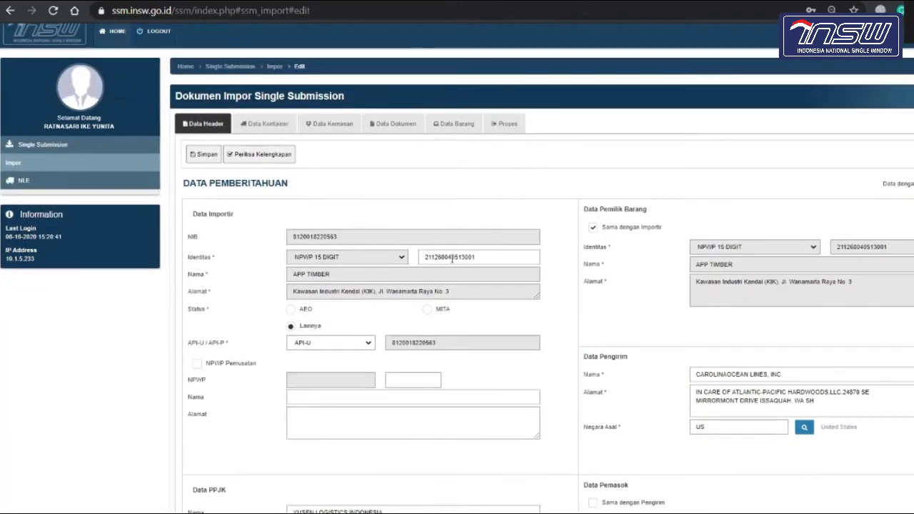
scroll(476, 290, "down", 3)
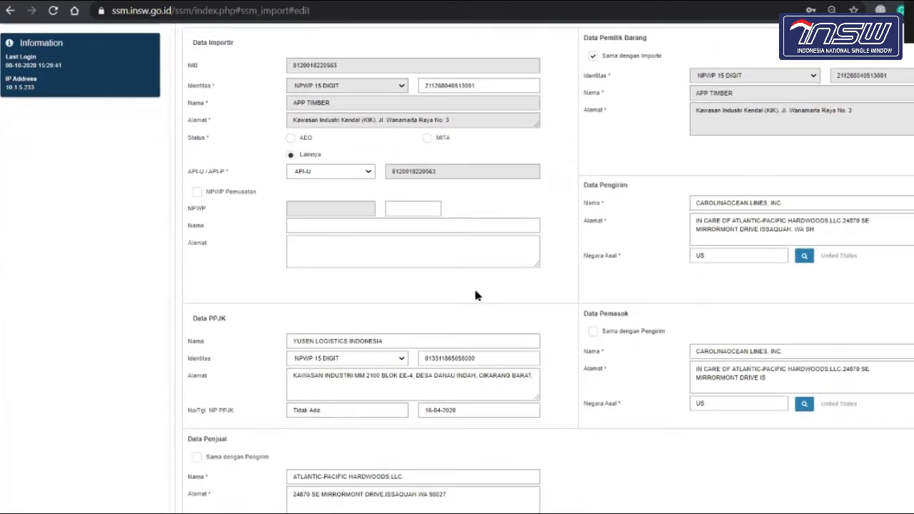
scroll(476, 295, "down", 3)
scroll(478, 296, "up", 6)
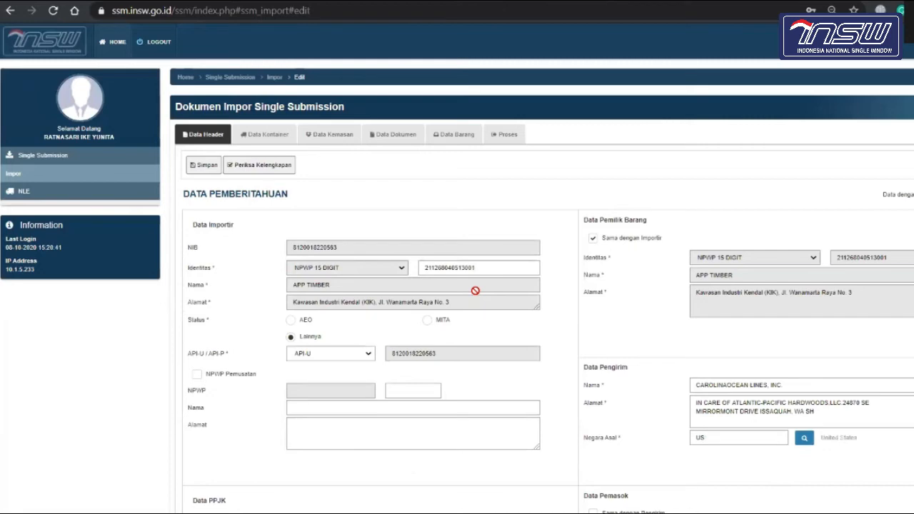
scroll(475, 291, "down", 5)
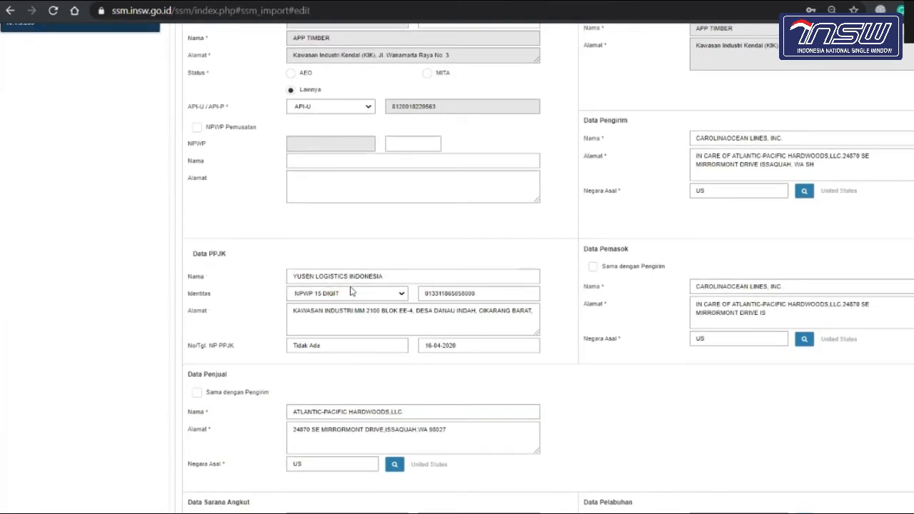
scroll(466, 342, "up", 5)
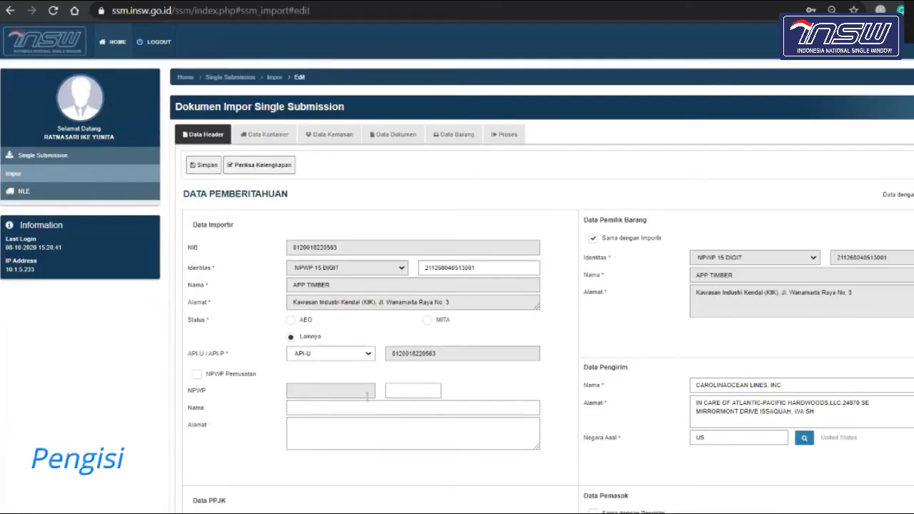
scroll(367, 397, "down", 6)
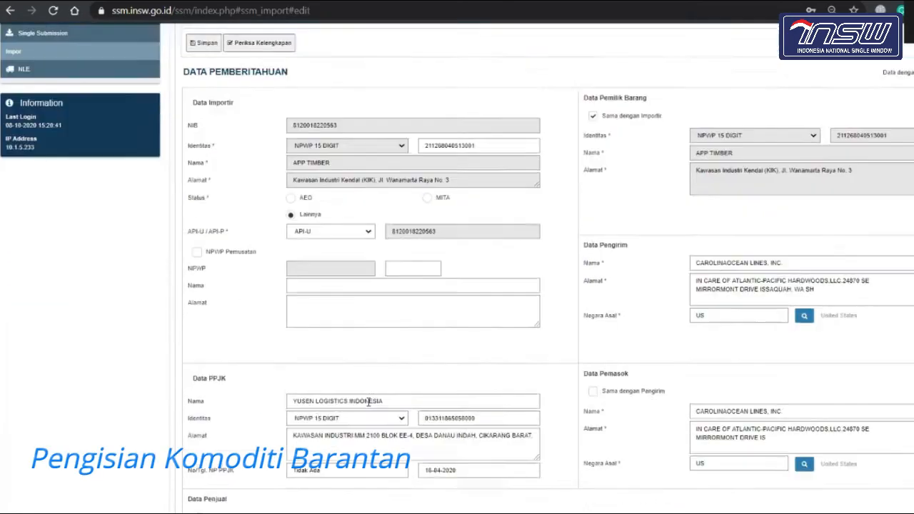
scroll(404, 276, "up", 6)
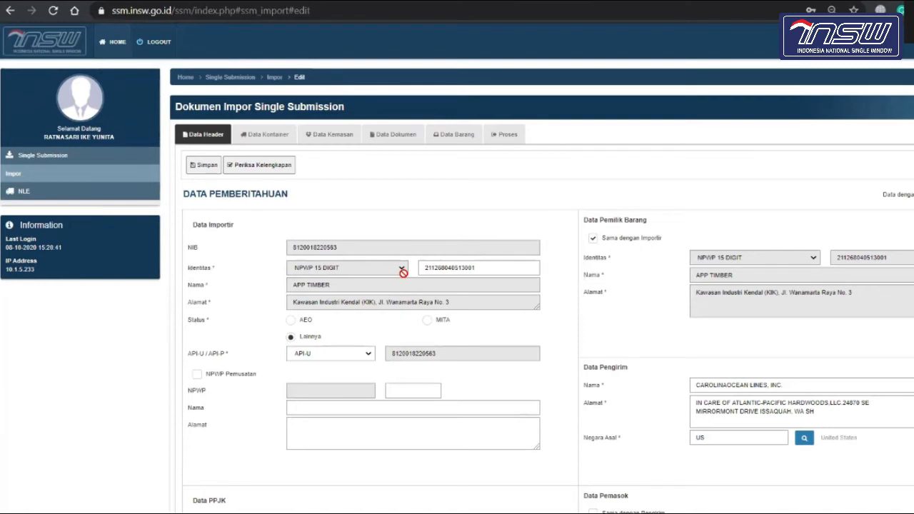
- Open the document's goods data and review the goods, packaging and price entry fields
left_click(452, 136)
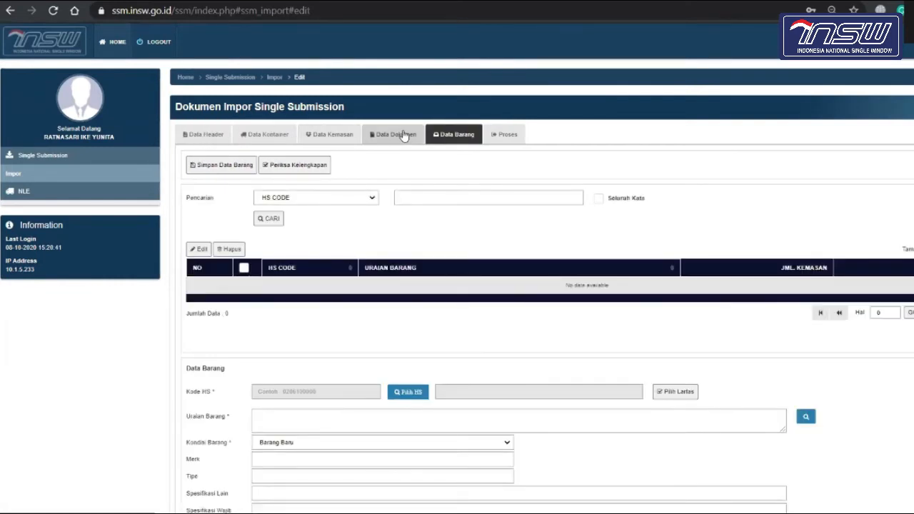
scroll(409, 296, "down", 4)
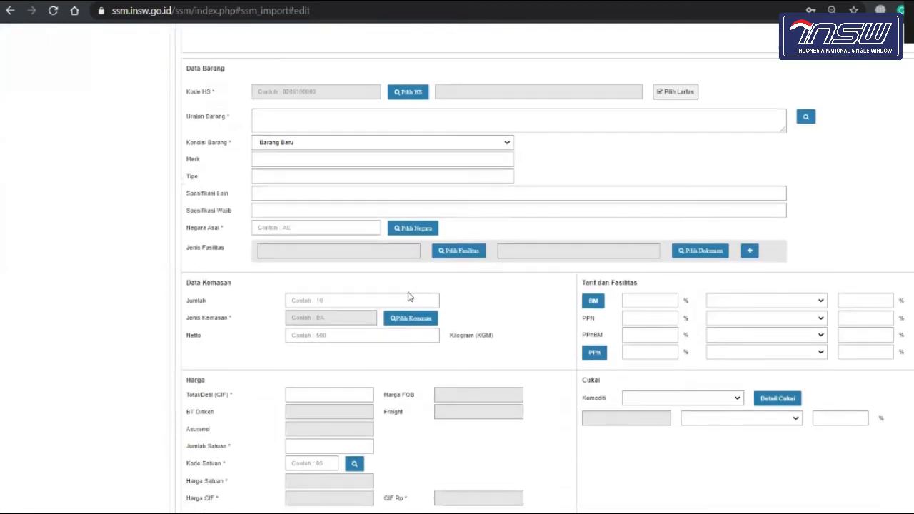
scroll(408, 296, "up", 4)
scroll(409, 296, "down", 6)
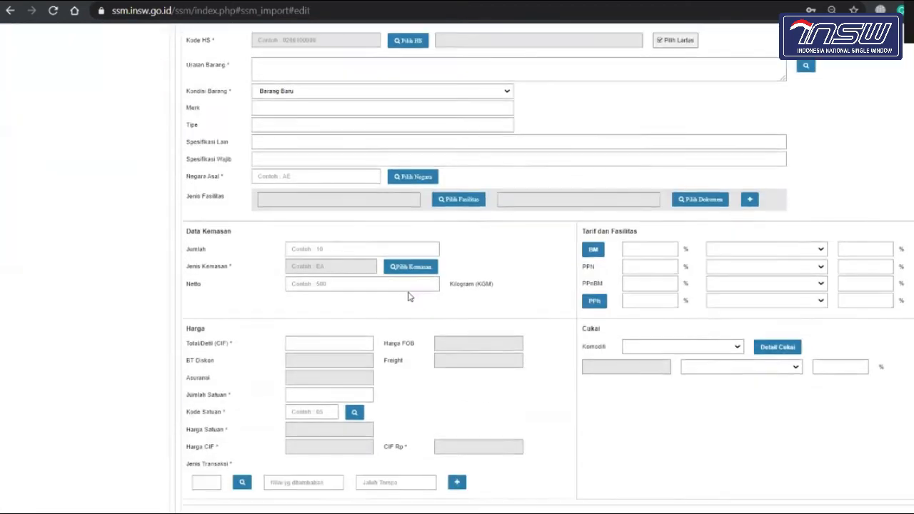
- Search the HS codes by description (URAIAN) for kedelai and select 12011000, Kacang kedelai, pecah maupun tidak - Benih
scroll(409, 296, "up", 5)
scroll(409, 296, "up", 3)
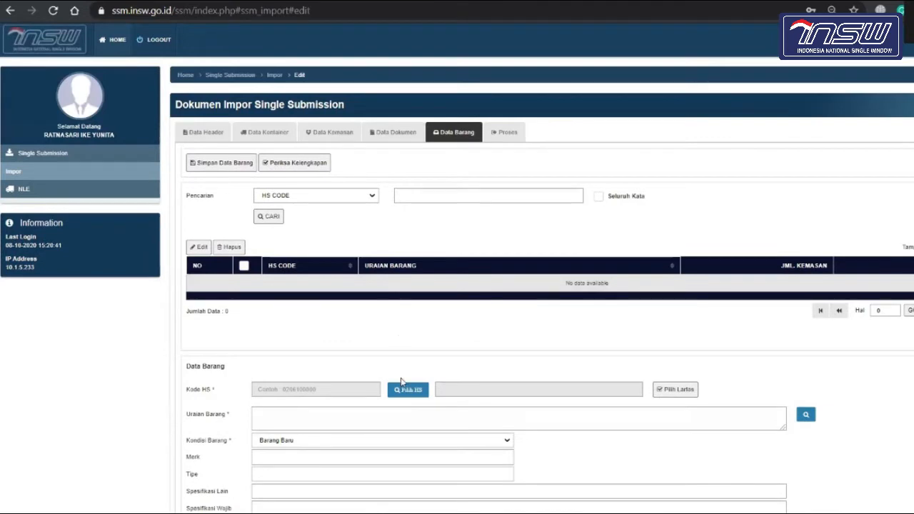
scroll(421, 343, "down", 3)
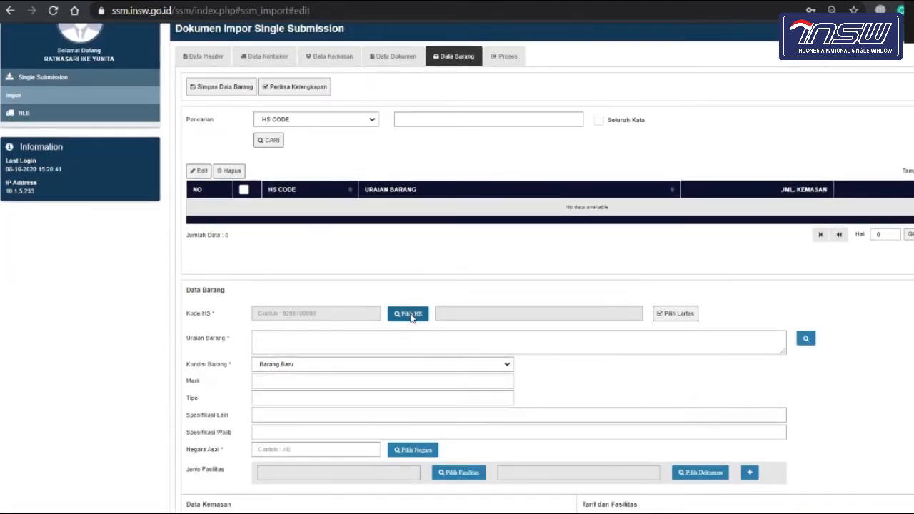
left_click(412, 316)
left_click(398, 84)
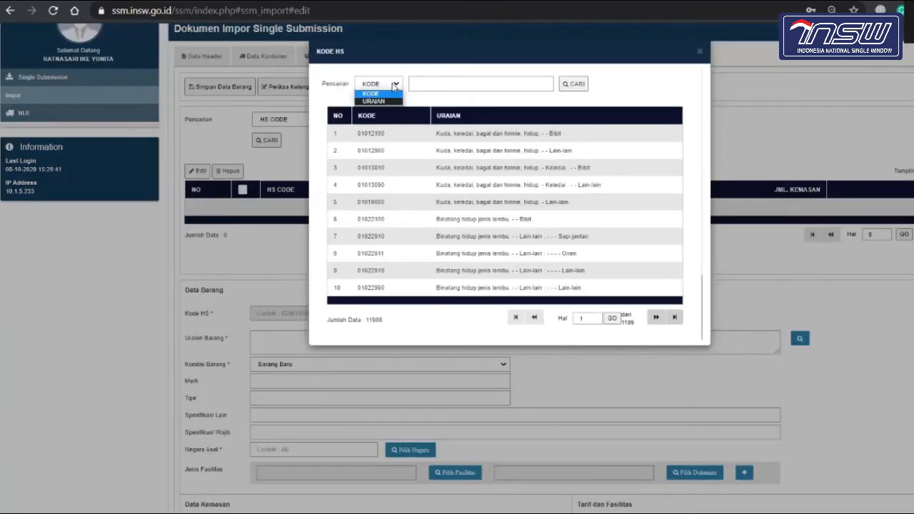
left_click(392, 100)
left_click(452, 87)
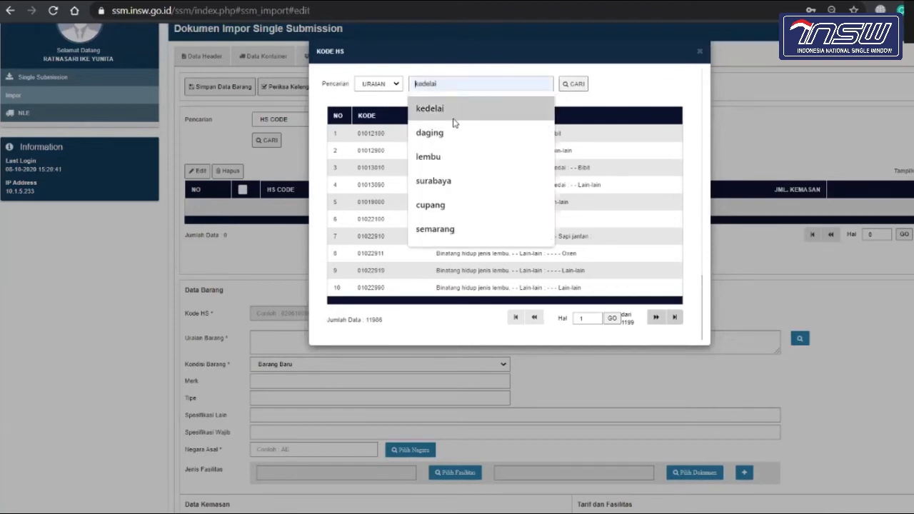
left_click(453, 117)
left_click(576, 85)
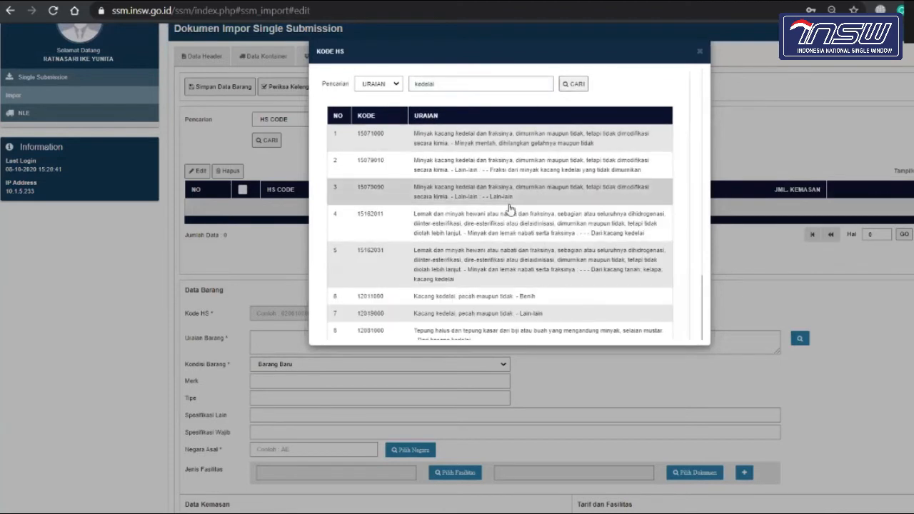
left_click(522, 299)
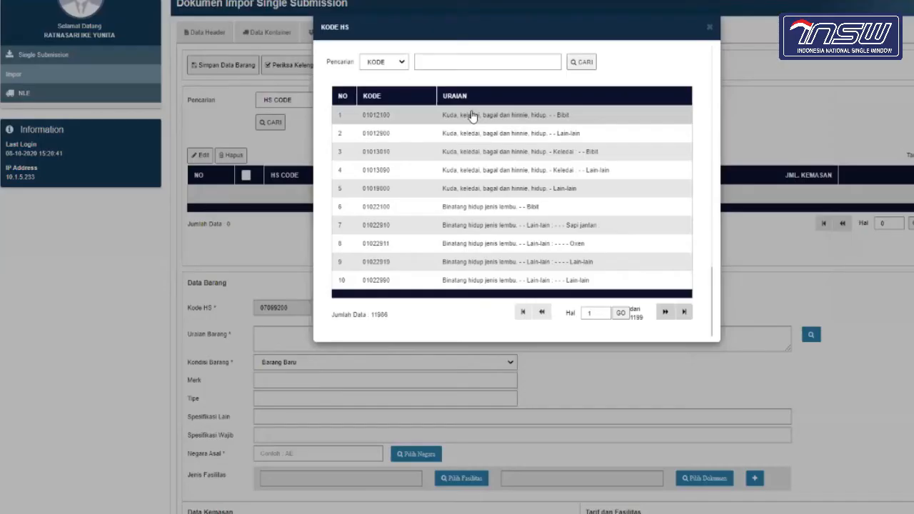
- Choose HS code 01012100 for the goods and set its post-border Ministry of Trade permit to Belum Memiliki Ijin
left_click(472, 115)
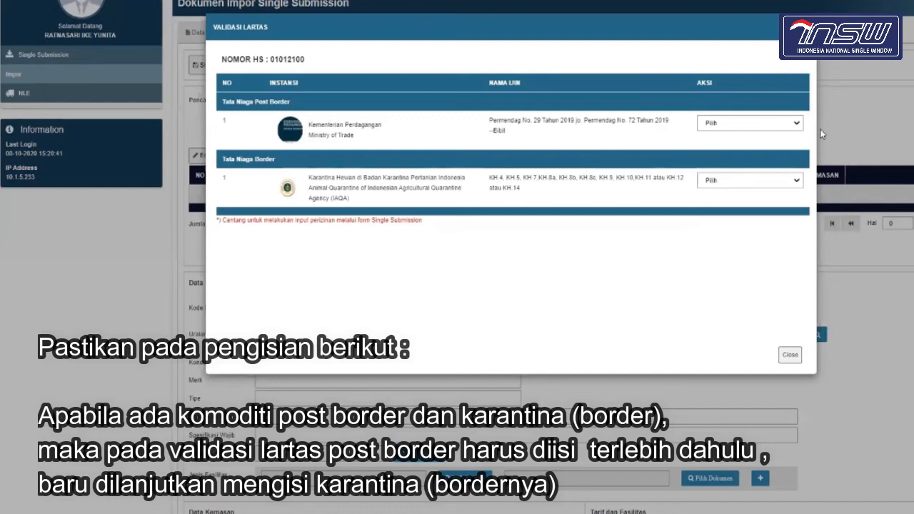
left_click(776, 129)
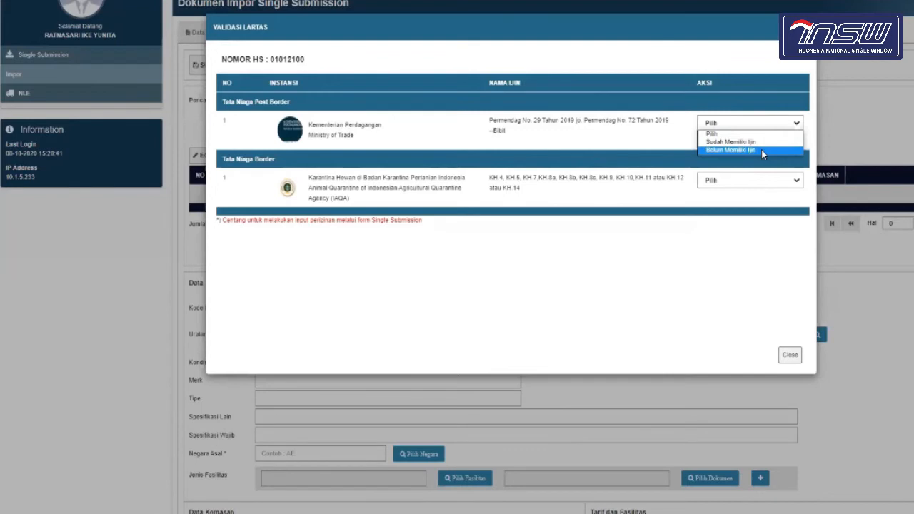
left_click(761, 149)
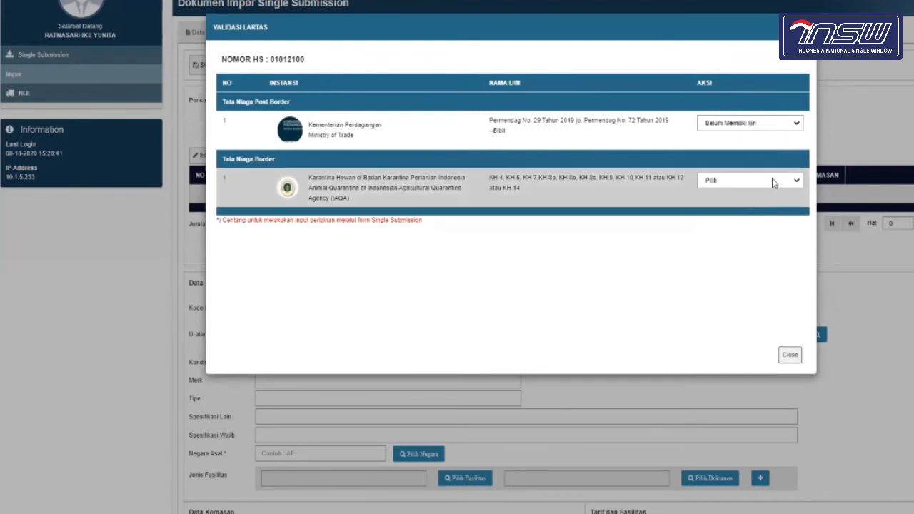
- Set the border animal quarantine (Karantina Hewan) permit to Single Submission and close the lartas validation
left_click(774, 183)
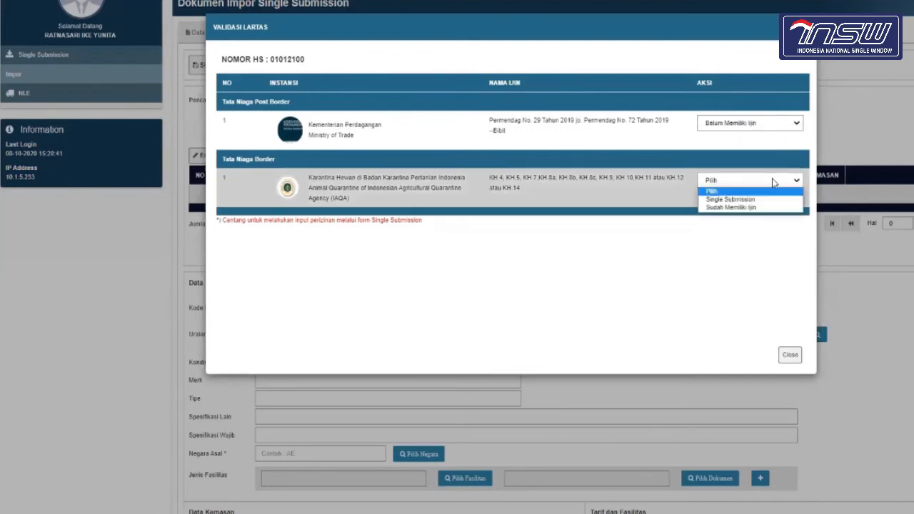
left_click(766, 200)
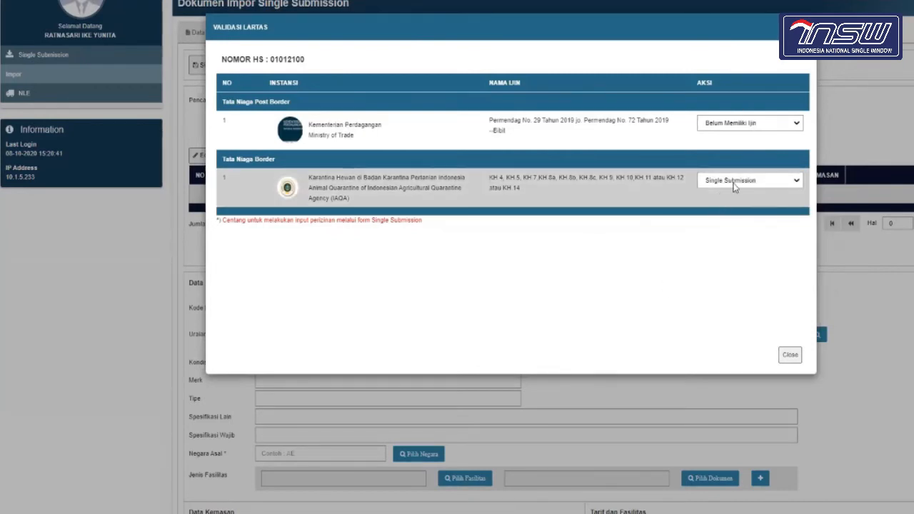
left_click(735, 185)
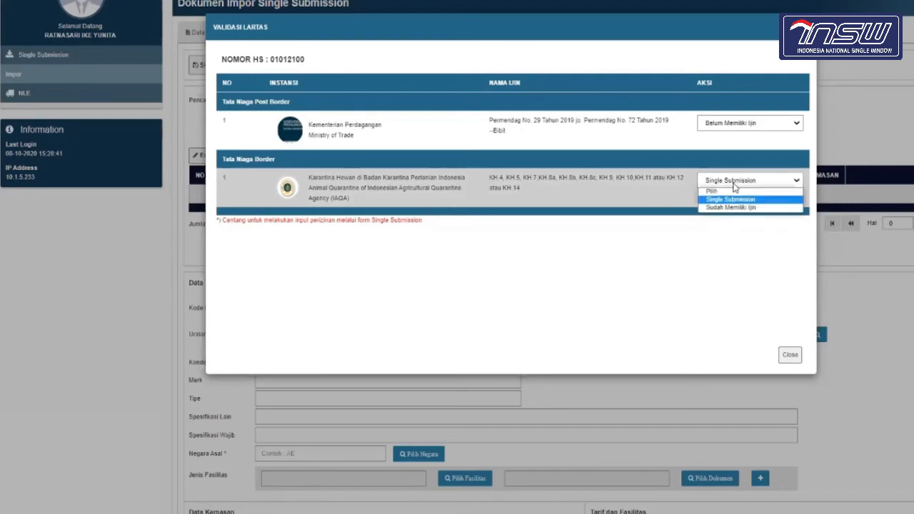
left_click(736, 186)
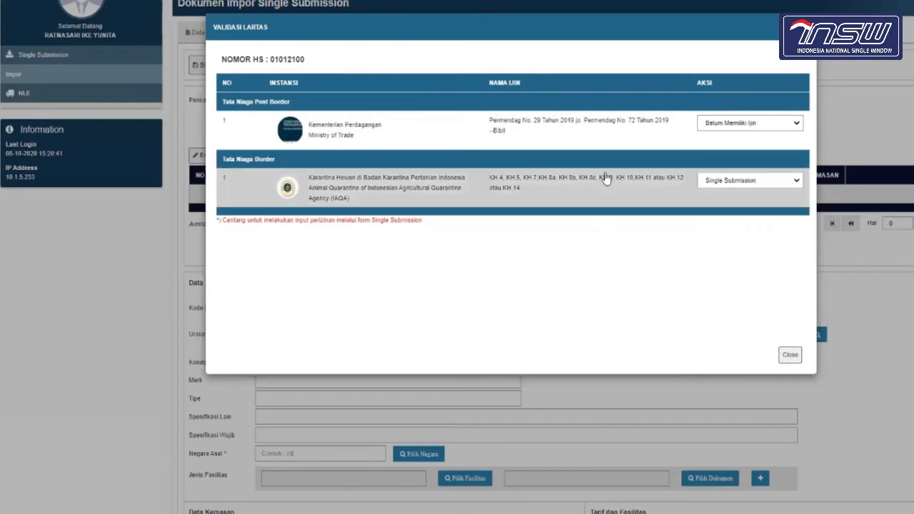
left_click(790, 356)
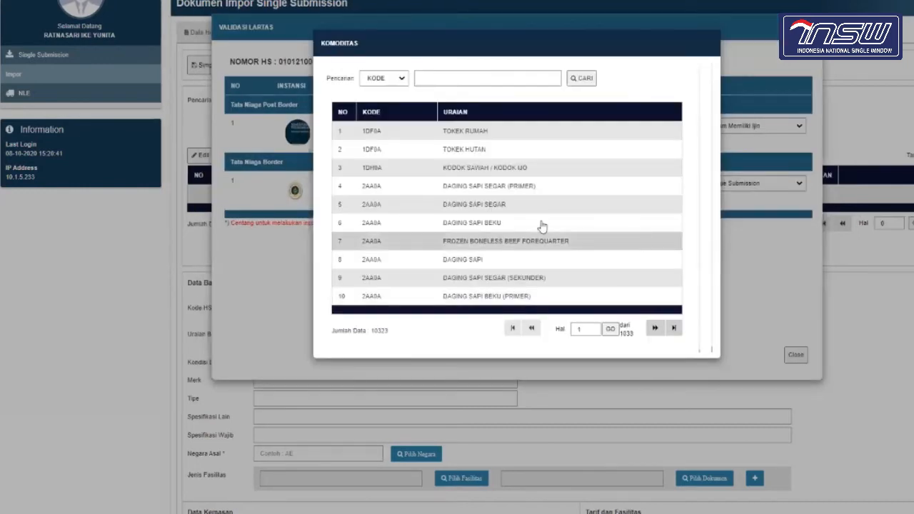
- Search the commodities by description (URAIAN) for kuda and select KUDA SUMBA / SUMBAWA
left_click(396, 82)
left_click(389, 97)
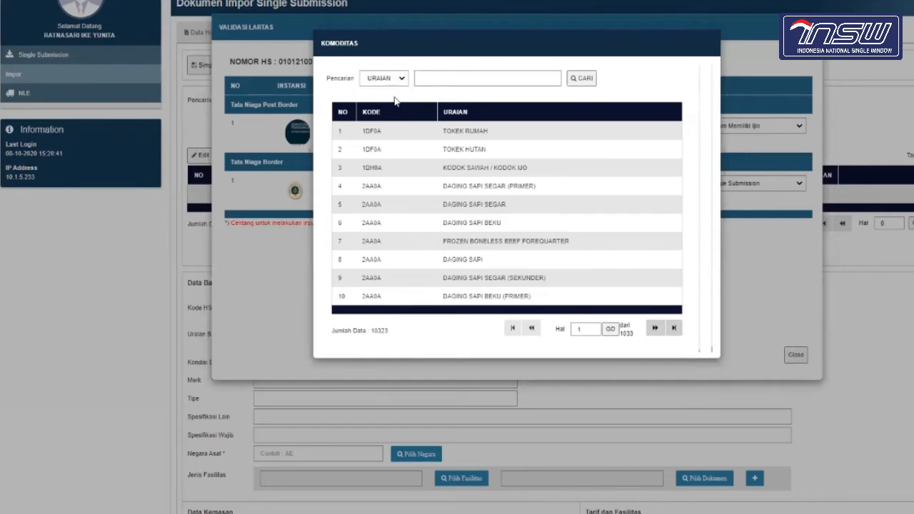
left_click(455, 78)
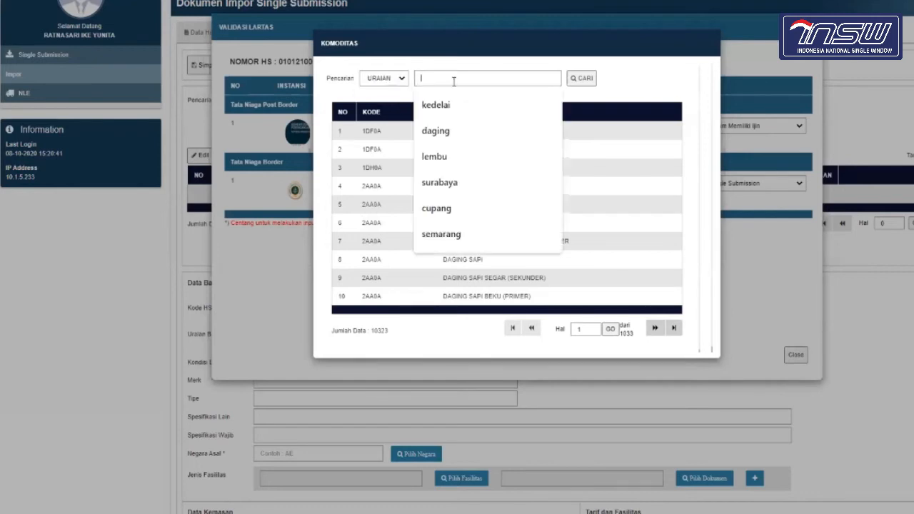
type("kuda")
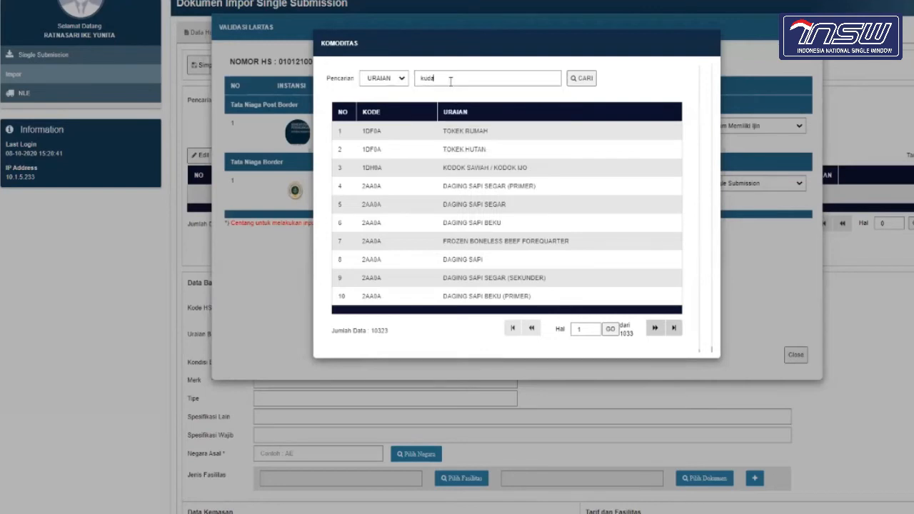
left_click(451, 81)
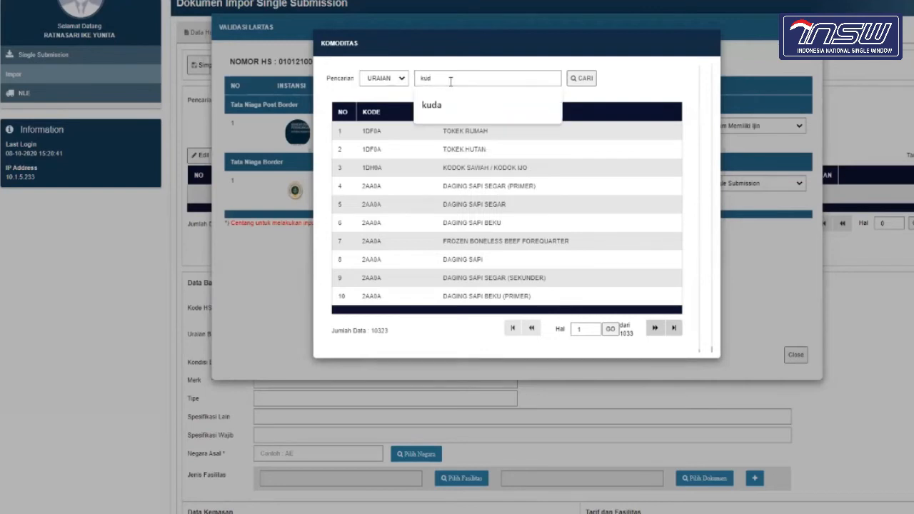
left_click(446, 101)
left_click(582, 80)
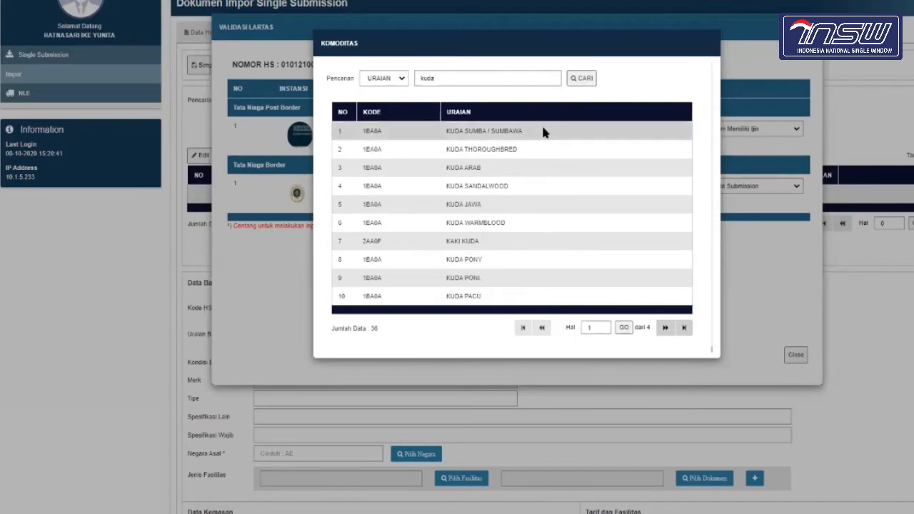
left_click(541, 130)
- Find the quarantine UPT by description semarang, choose 1400 Balai Karantina Pertanian Kelas I Semarang, and run the importer relation check
scroll(578, 365, "down", 10)
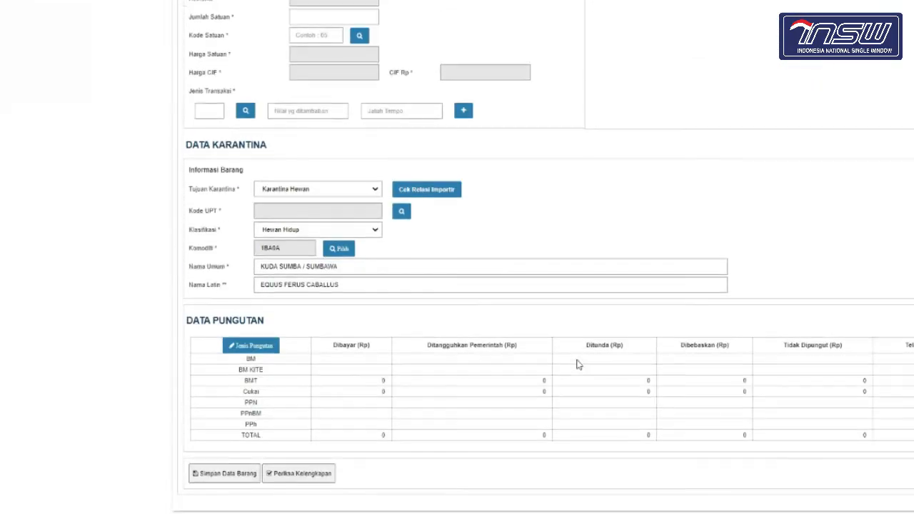
scroll(577, 365, "up", 1)
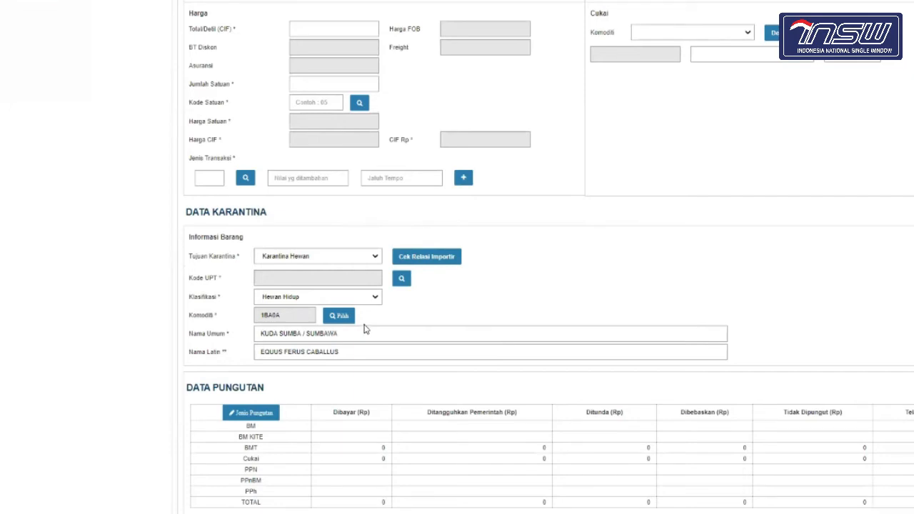
left_click(402, 280)
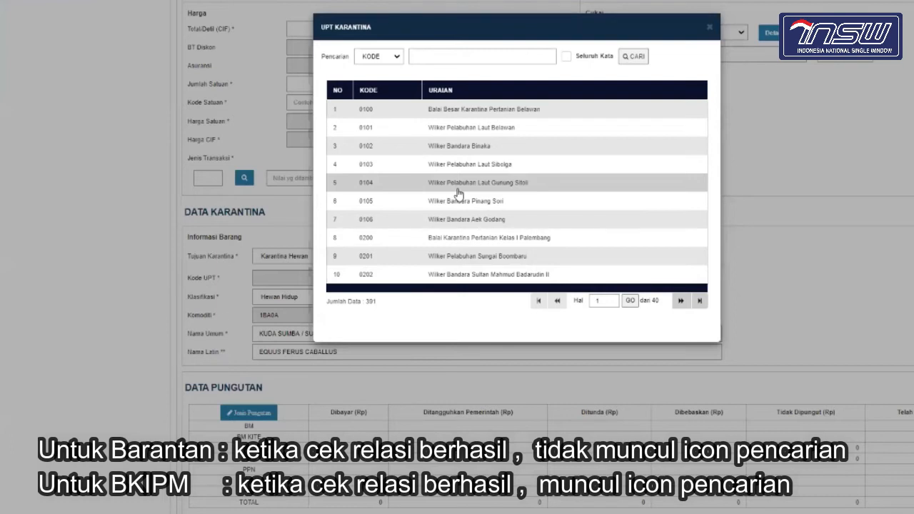
left_click(393, 62)
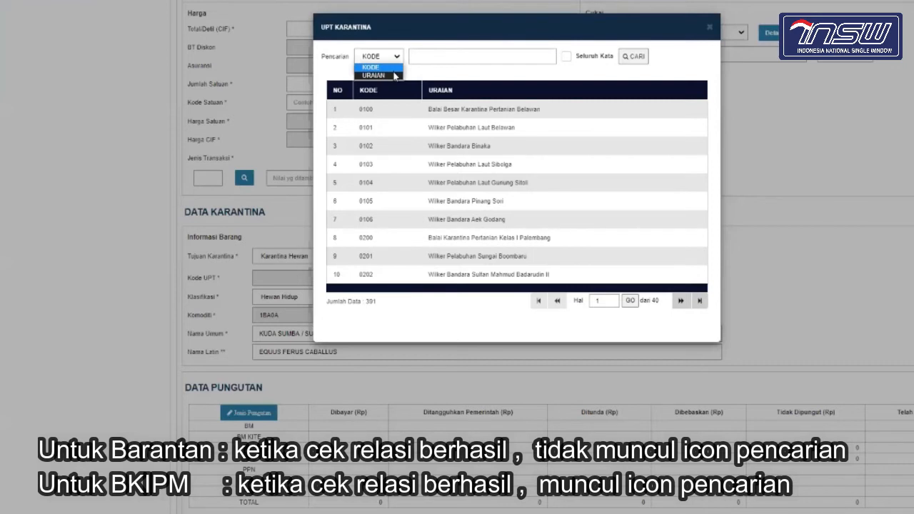
left_click(394, 75)
left_click(456, 56)
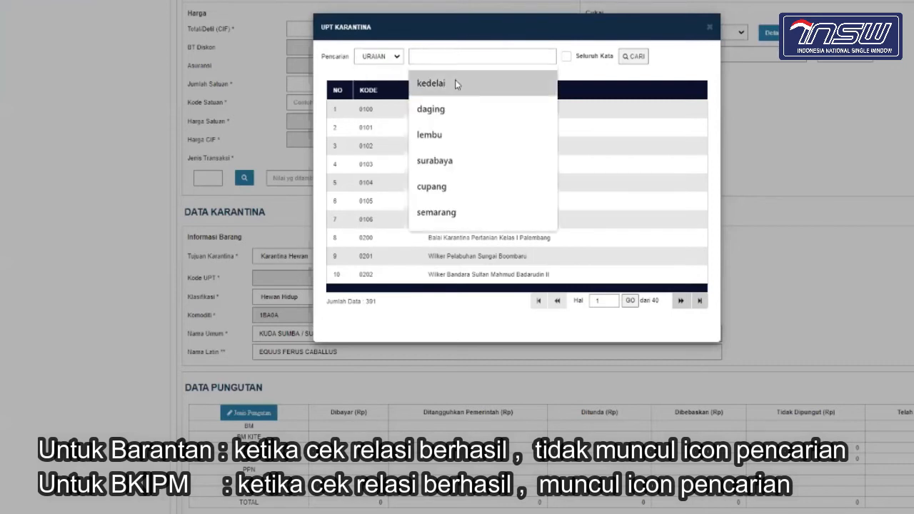
left_click(437, 213)
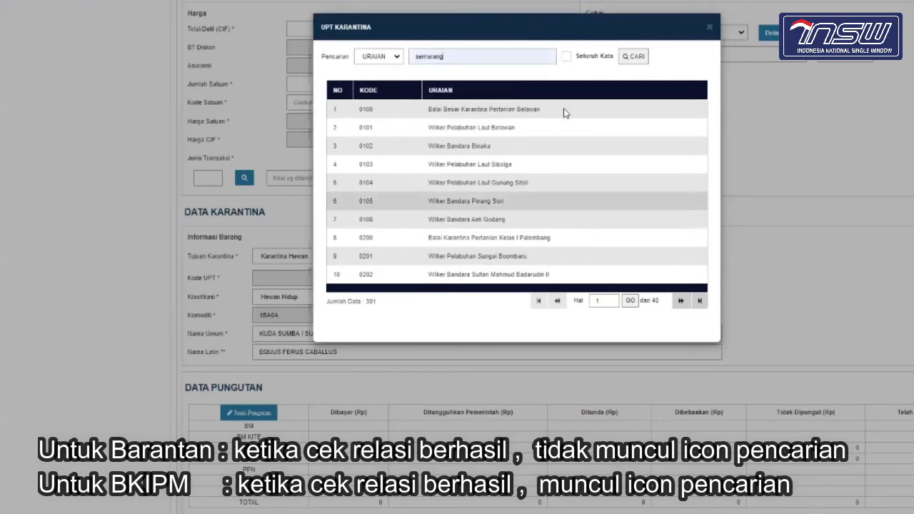
left_click(637, 57)
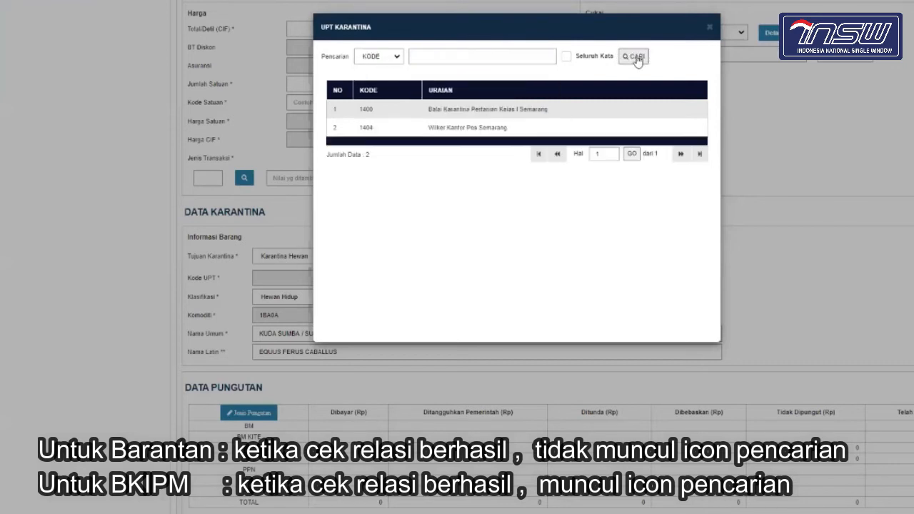
left_click(552, 118)
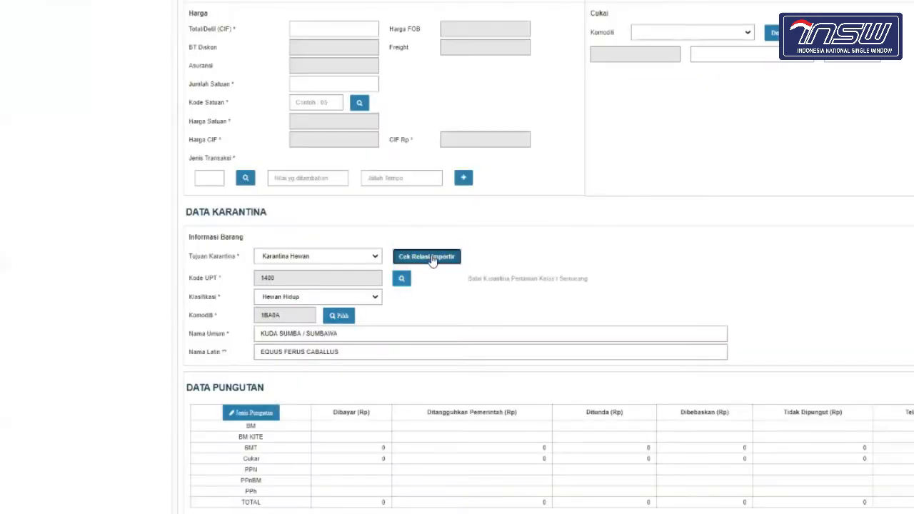
left_click(430, 259)
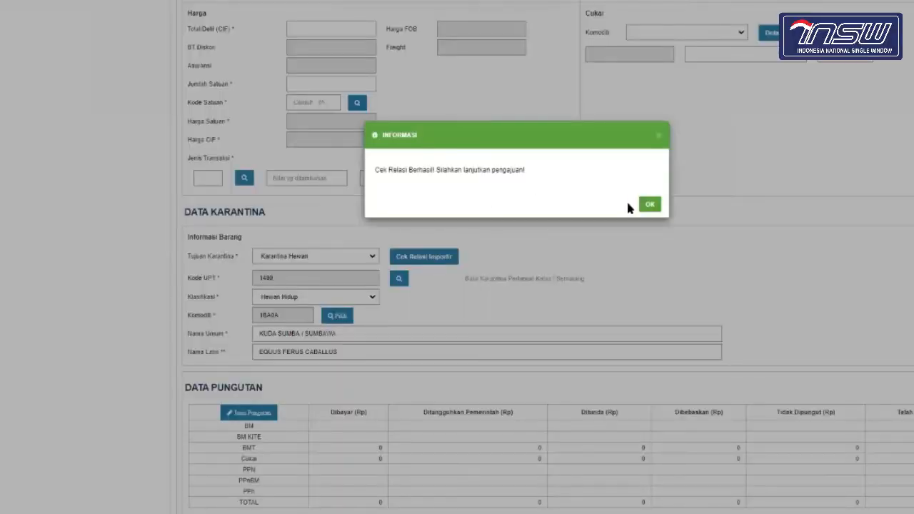
left_click(650, 205)
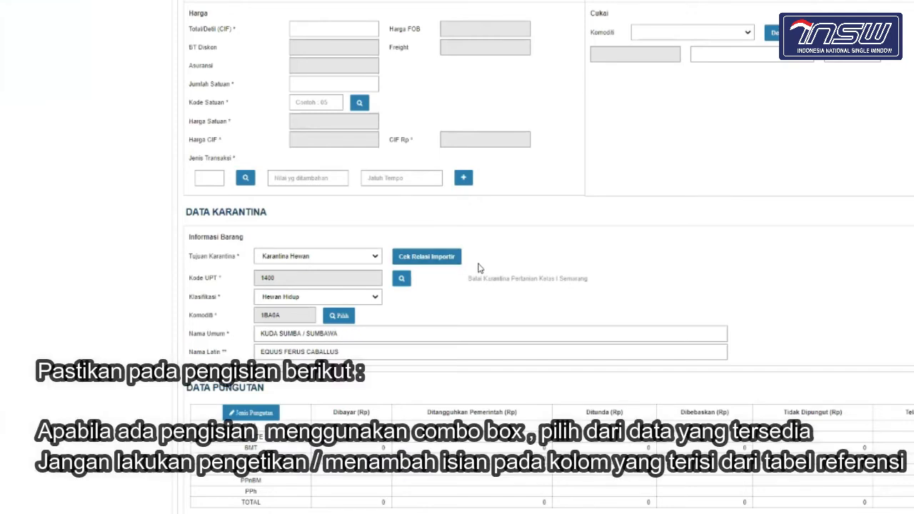
- Review the goods, packaging, price, quarantine and levy sections of the horse goods entry
scroll(478, 268, "down", 2)
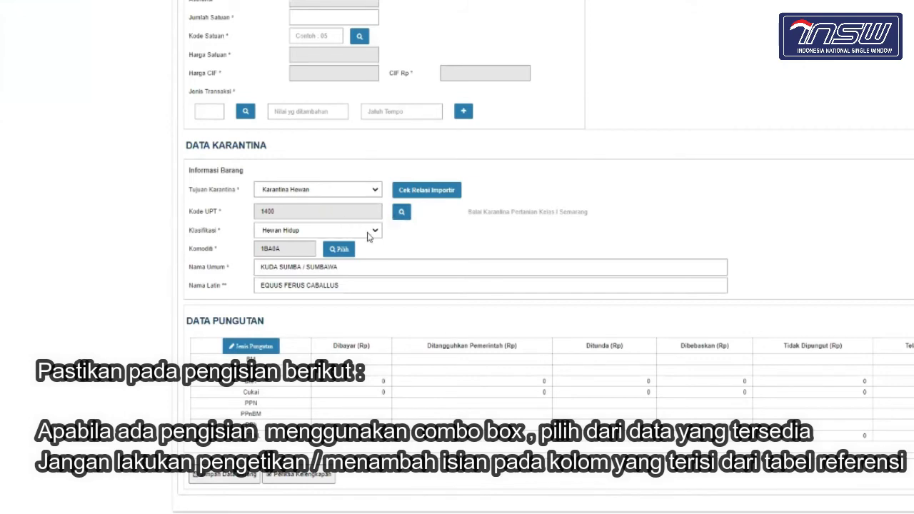
scroll(368, 238, "up", 6)
scroll(368, 237, "up", 2)
scroll(408, 322, "down", 7)
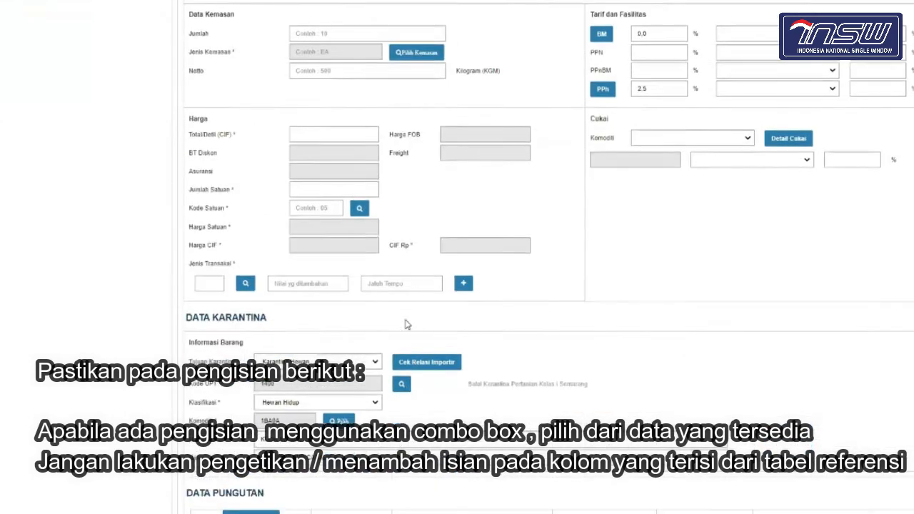
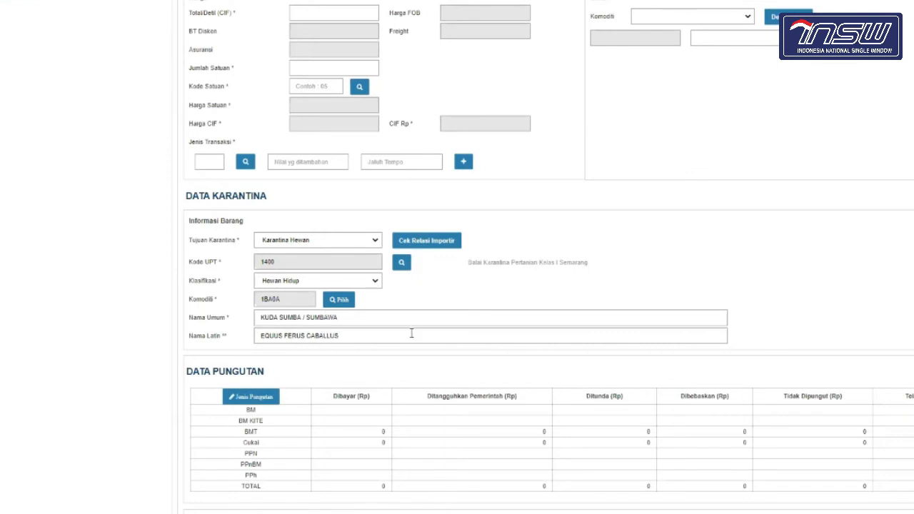
scroll(412, 333, "down", 1)
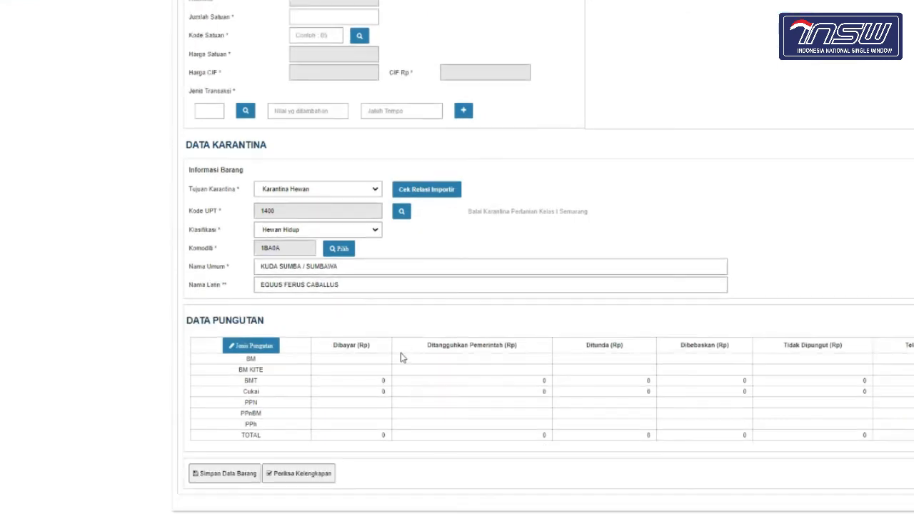
scroll(401, 353, "up", 2)
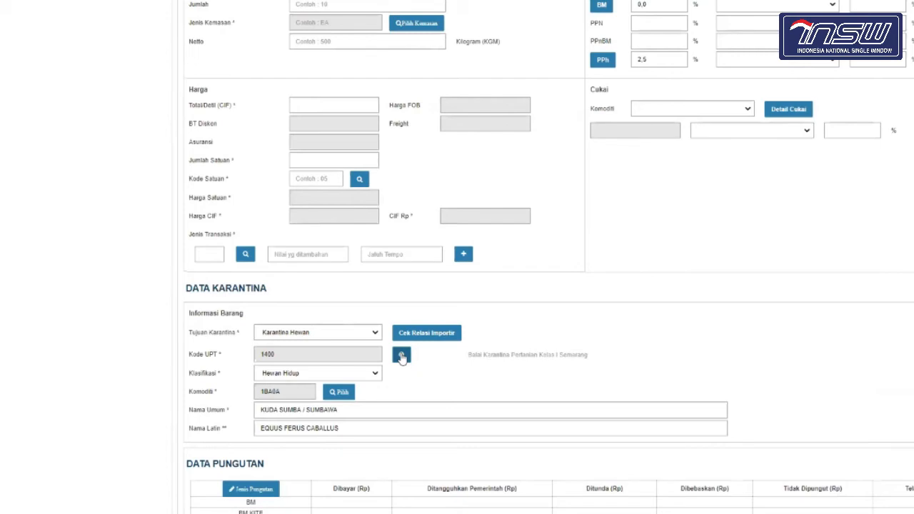
scroll(401, 357, "up", 7)
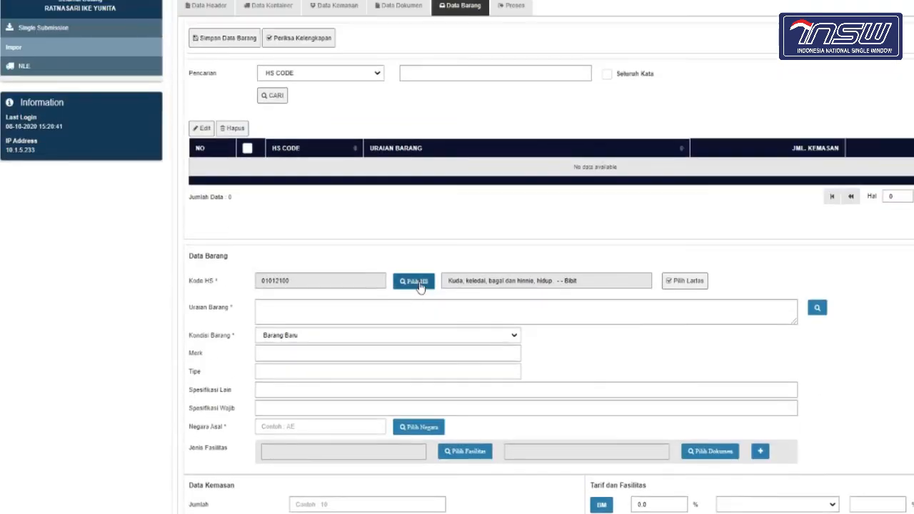
- Search the HS codes by description (URAIAN) for kedelai and select 12019000, Kacang kedelai, pecah maupun tidak - Lain-lain
left_click(418, 283)
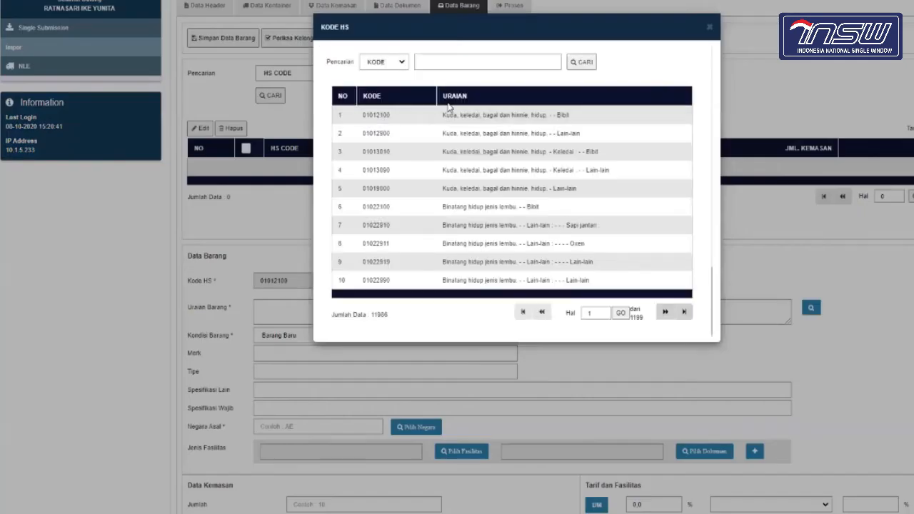
left_click(398, 63)
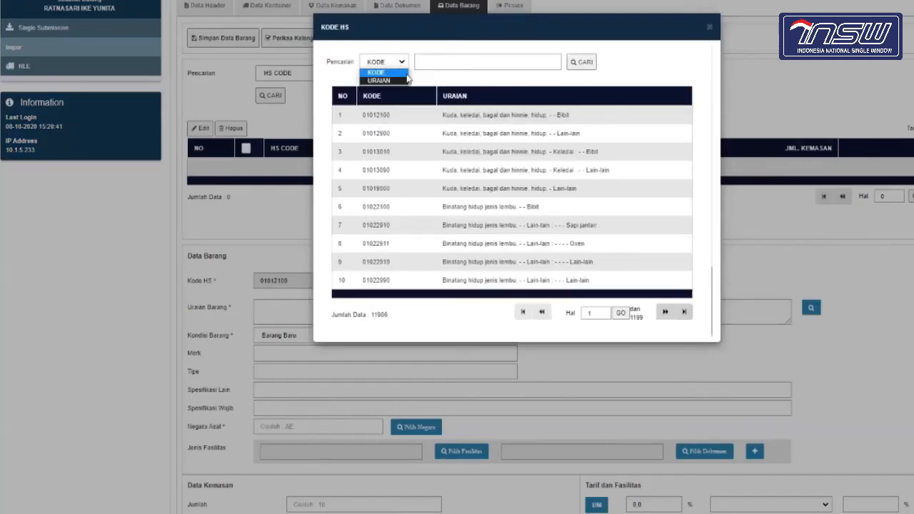
left_click(397, 80)
left_click(432, 66)
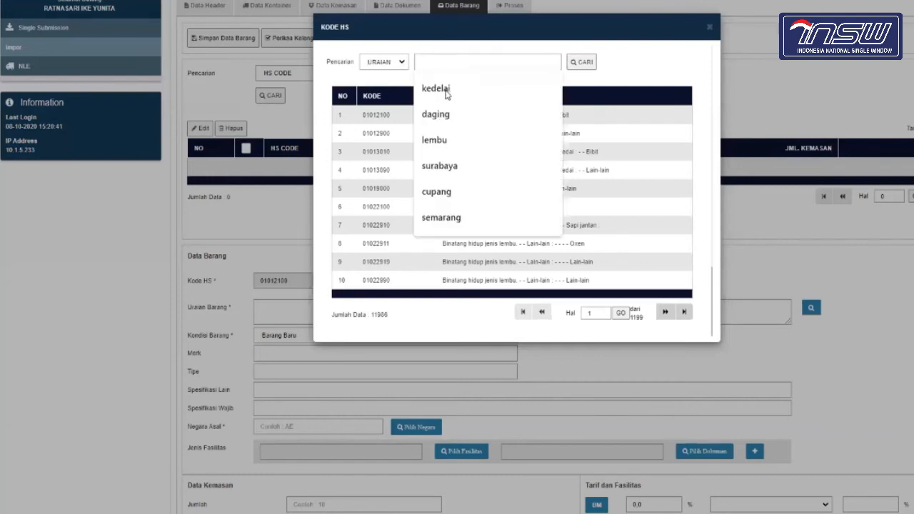
left_click(447, 92)
left_click(583, 65)
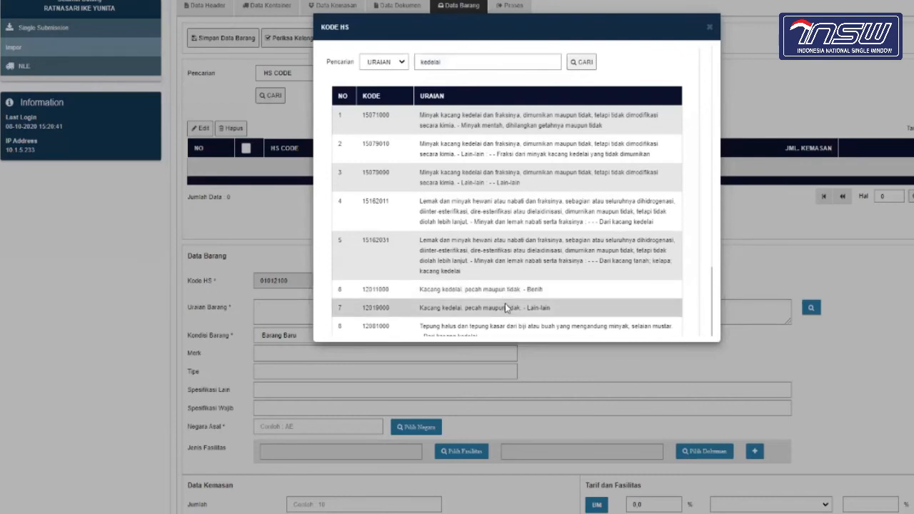
left_click(505, 308)
- Set the border plant quarantine (Karantina Tumbuhan) permit to Single Submission and close the lartas validation
left_click(730, 160)
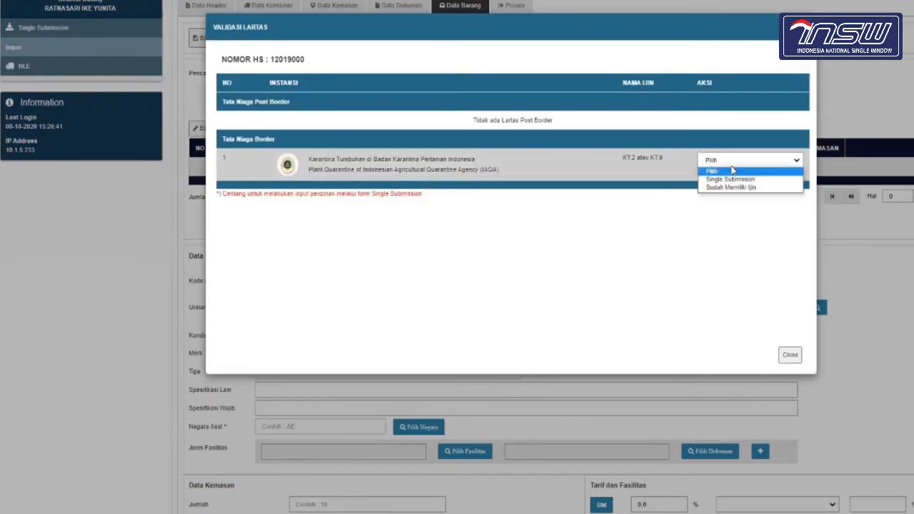
left_click(735, 180)
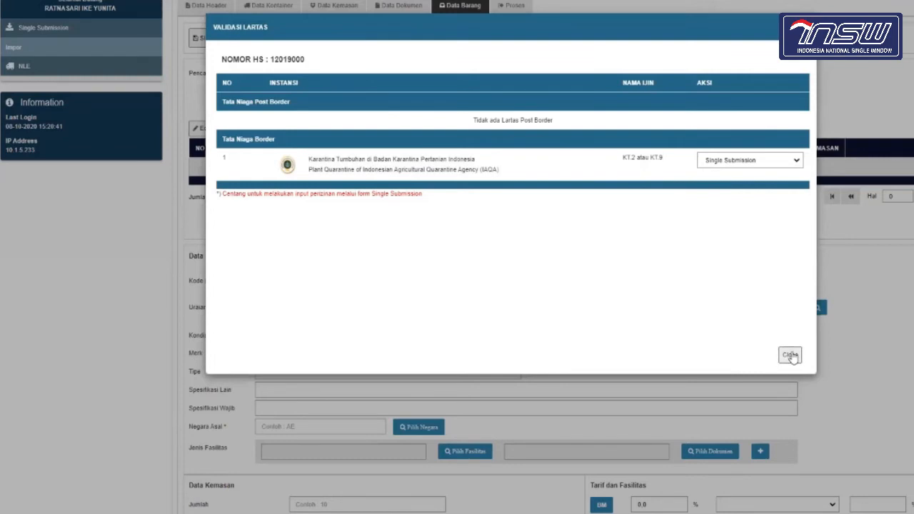
left_click(789, 355)
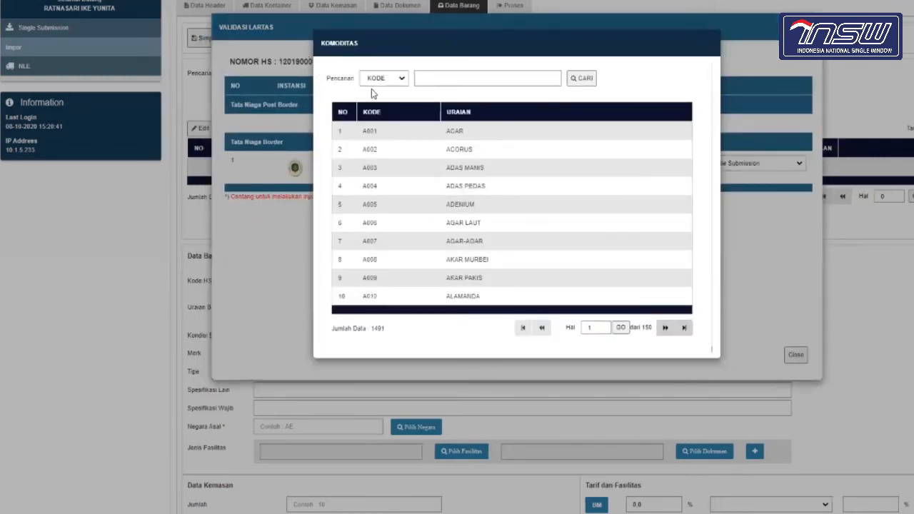
- Search the commodities by description (URAIAN) for kedelai and select KEDELAI, code K089
left_click(392, 80)
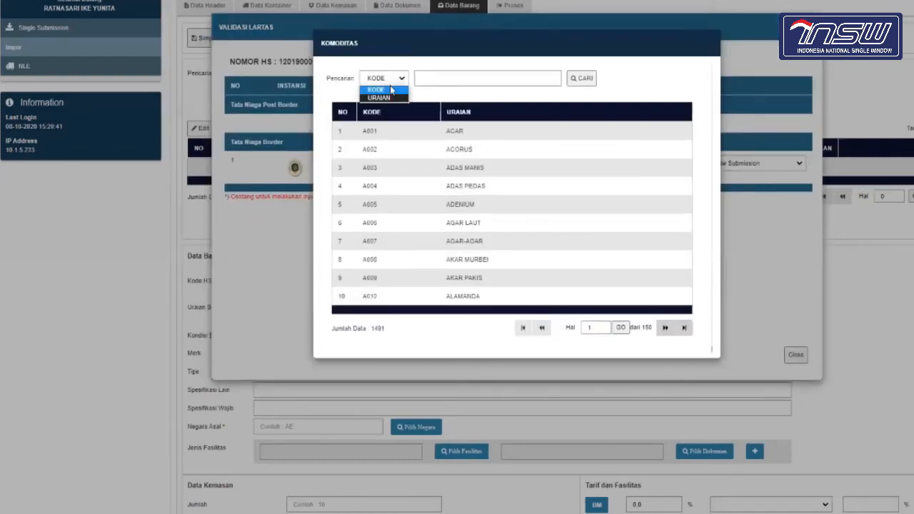
left_click(391, 98)
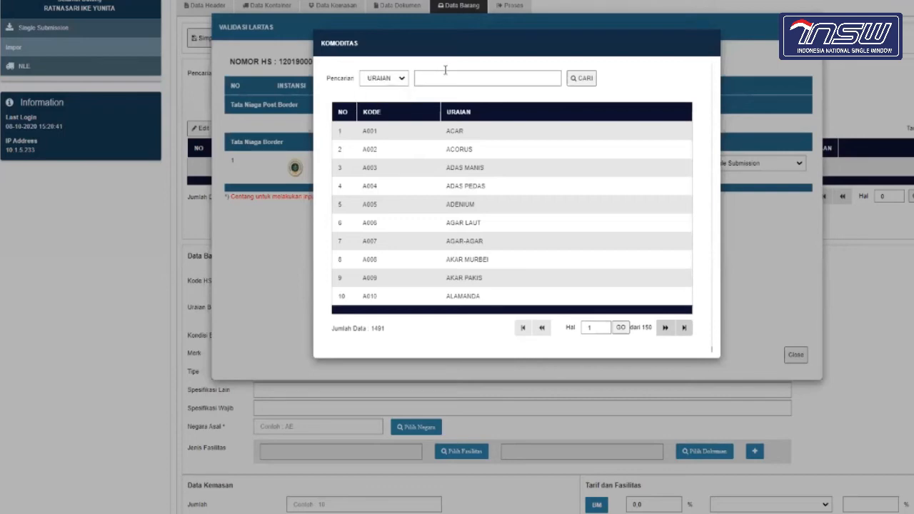
left_click(449, 79)
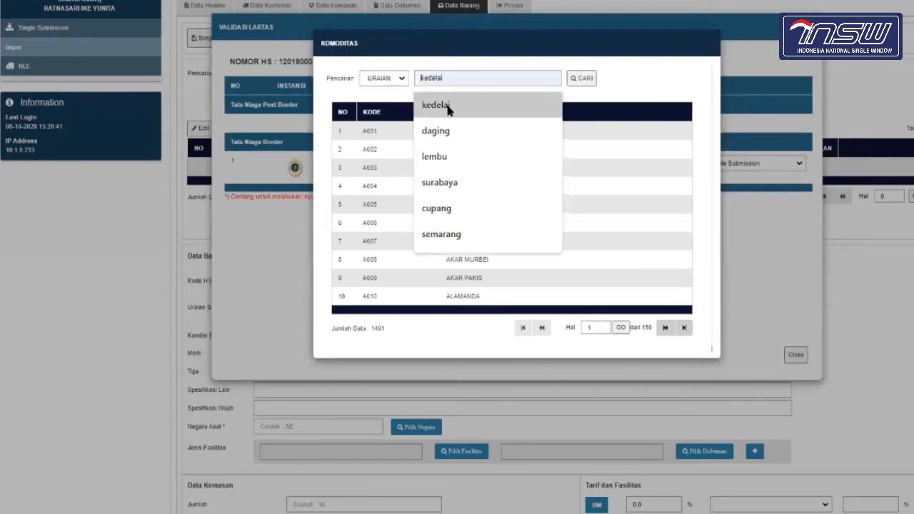
left_click(448, 106)
left_click(580, 79)
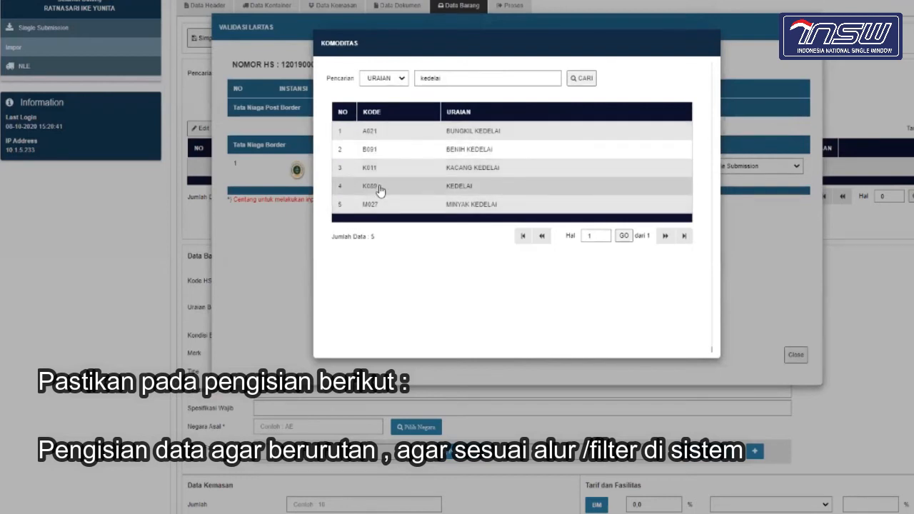
left_click(463, 183)
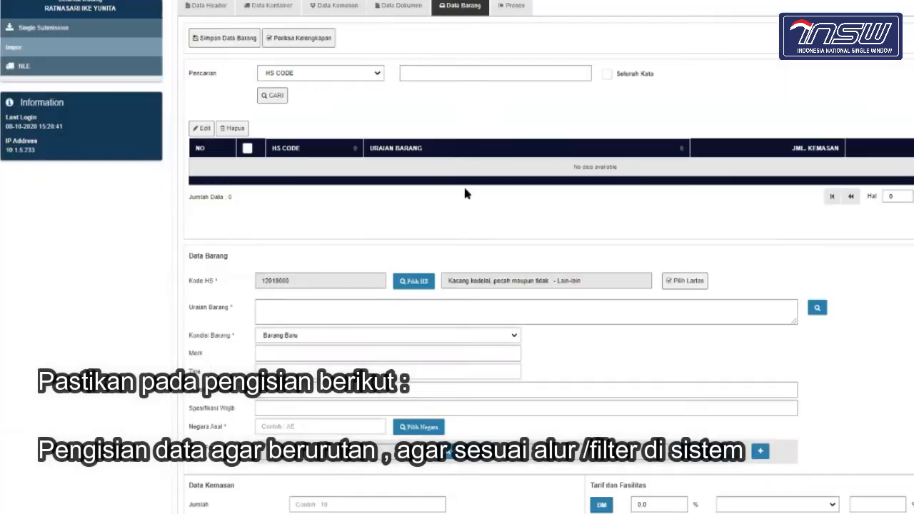
- Examine the Jenis options and the Bentuk selection list in the soybean's quarantine data without choosing anything
scroll(399, 334, "down", 10)
scroll(398, 335, "up", 1)
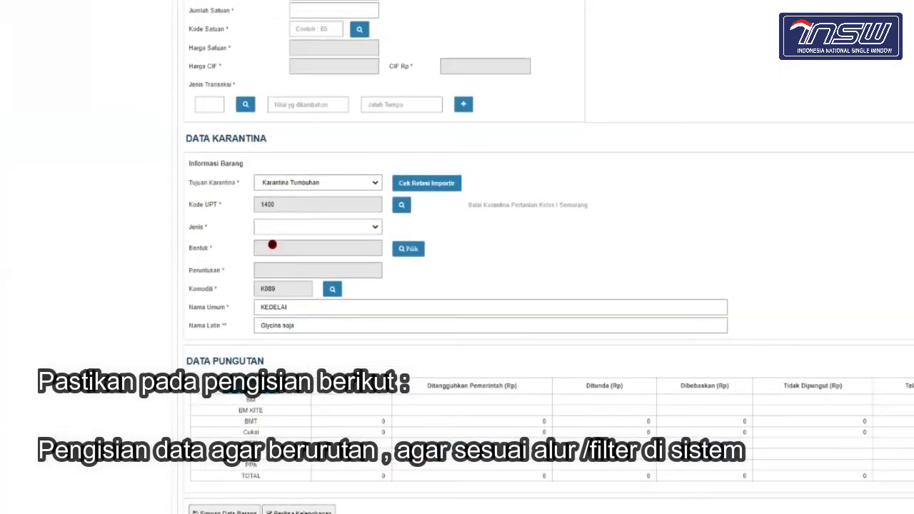
left_click(375, 228)
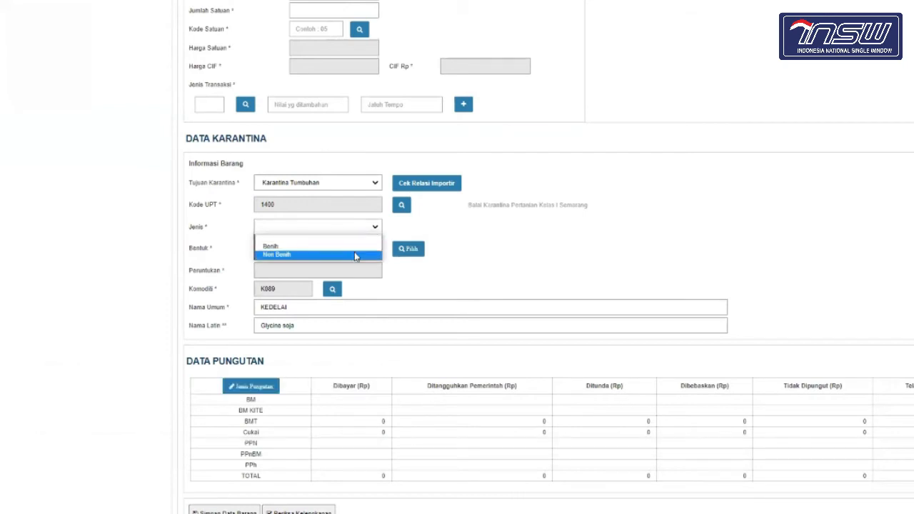
left_click(474, 269)
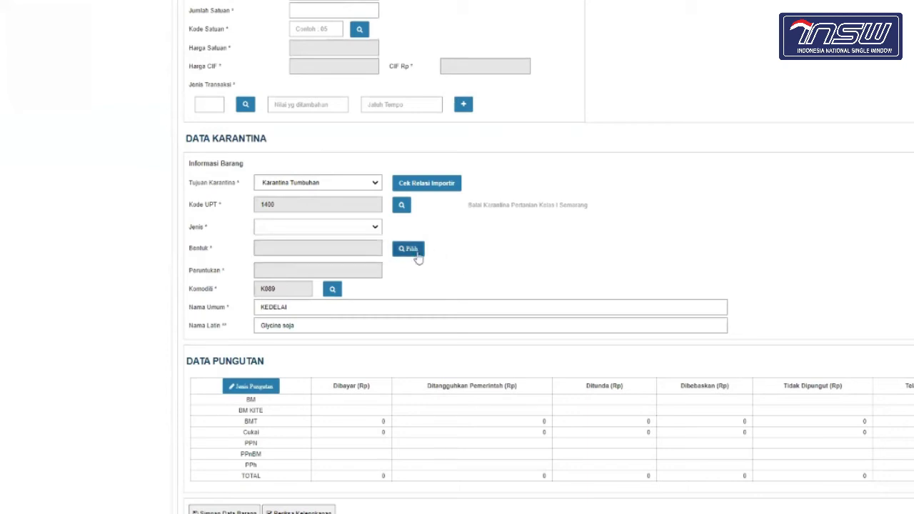
left_click(359, 224)
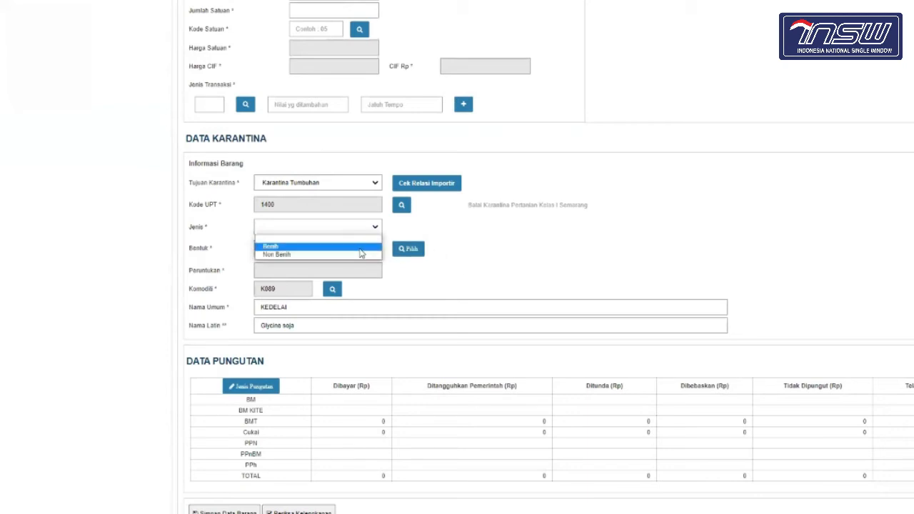
left_click(446, 276)
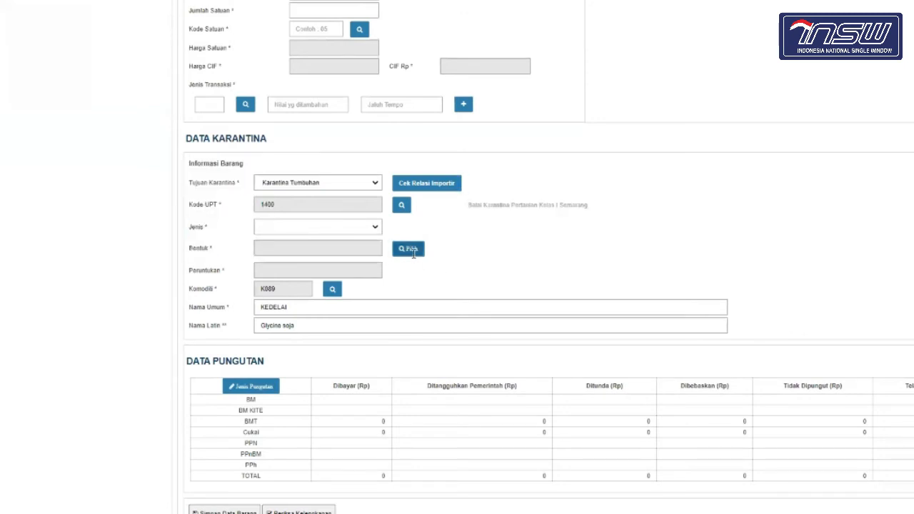
left_click(412, 254)
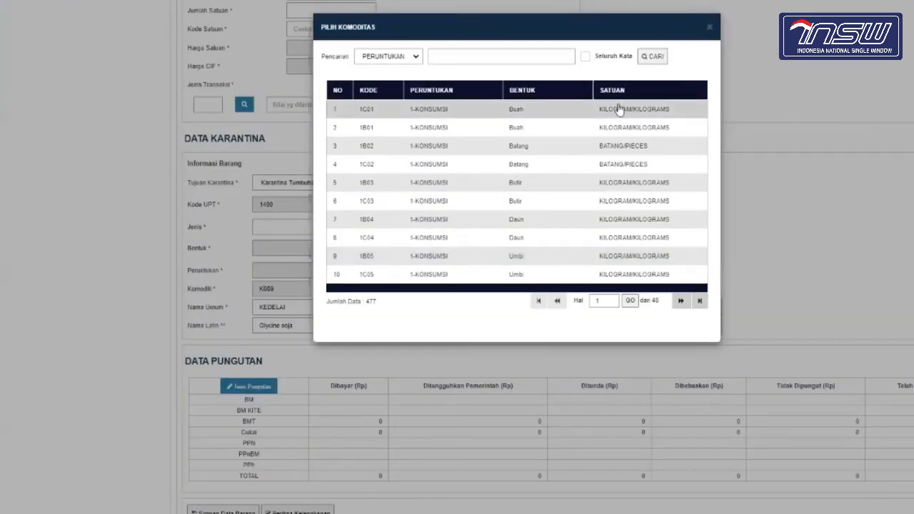
left_click(711, 28)
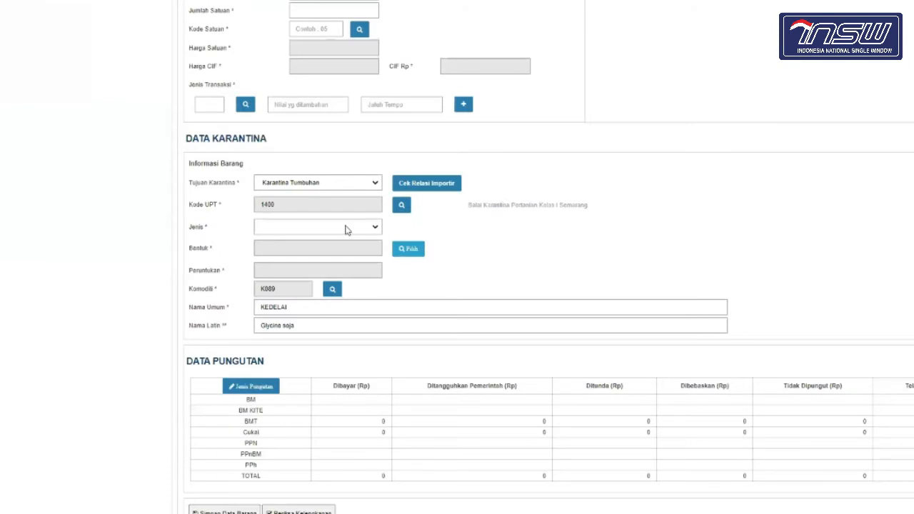
- Set the quarantine Jenis to Non Benih and choose the form Buah with purpose 1-KONSUMSI
left_click(348, 230)
left_click(335, 254)
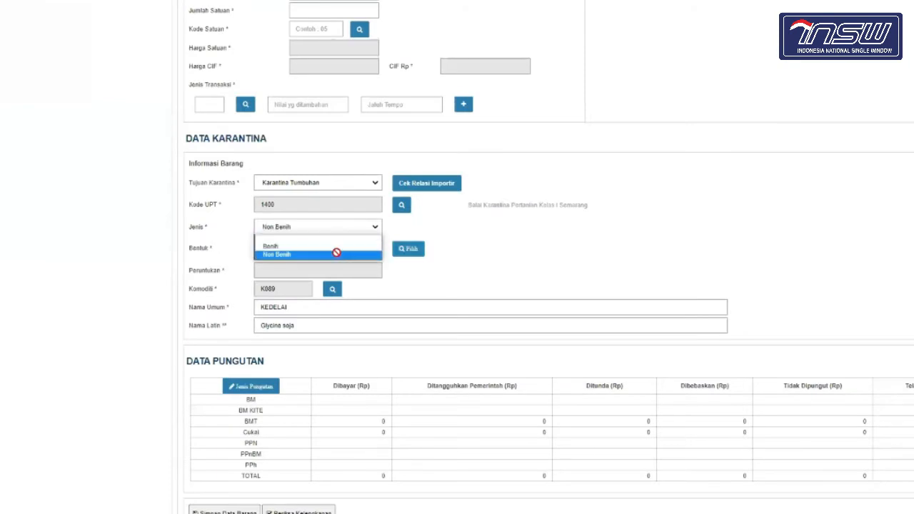
left_click(408, 251)
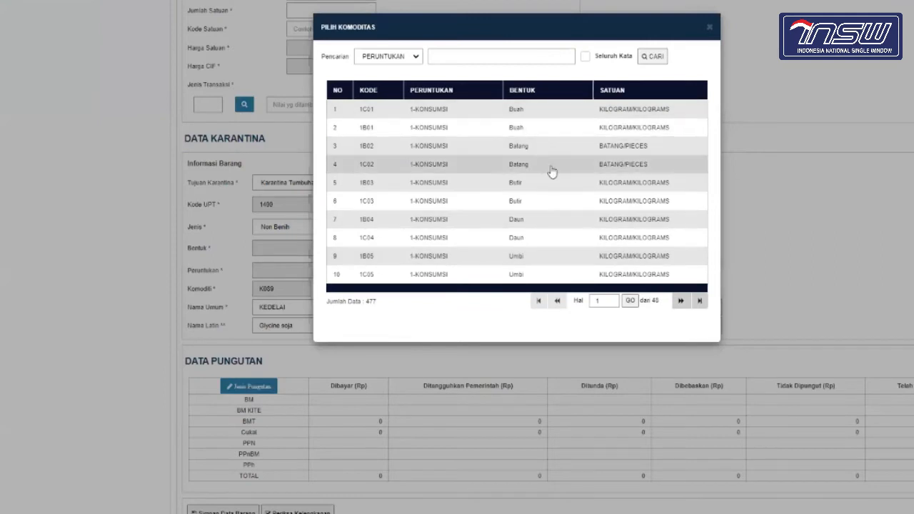
left_click(543, 116)
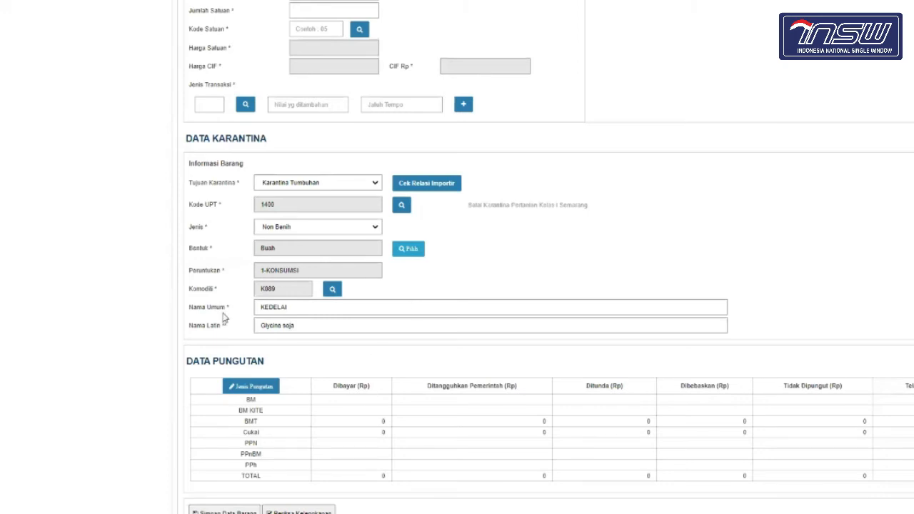
- Enter kedelai as the goods description (Uraian Barang) and set the country of origin to JP
scroll(286, 400, "down", 1)
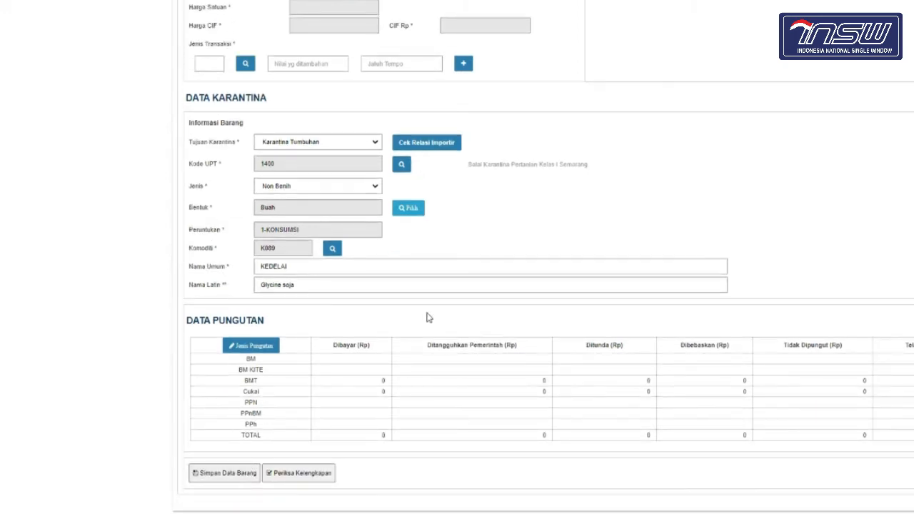
scroll(429, 318, "up", 6)
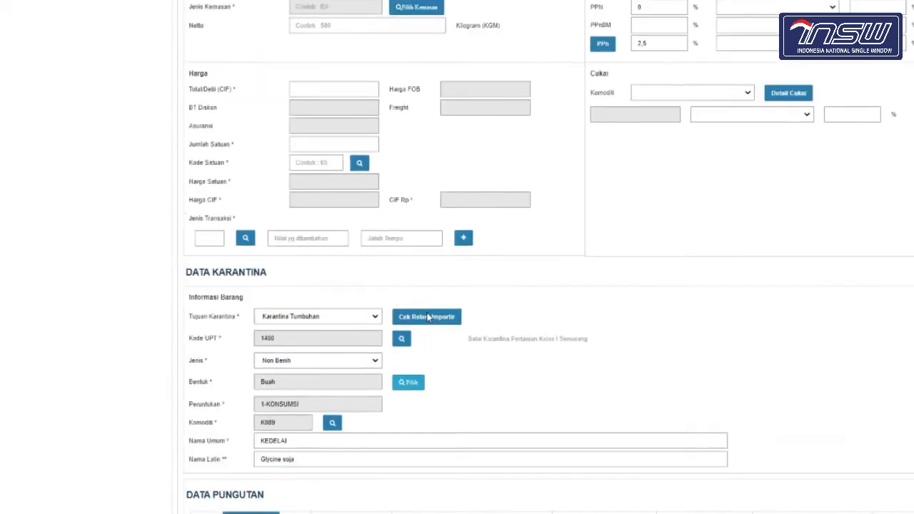
scroll(282, 466, "down", 4)
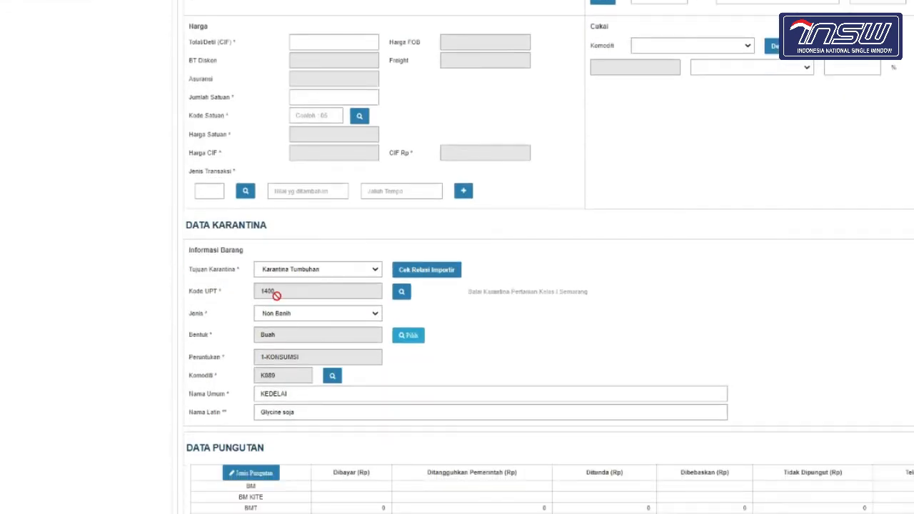
scroll(342, 303, "up", 8)
scroll(342, 302, "down", 5)
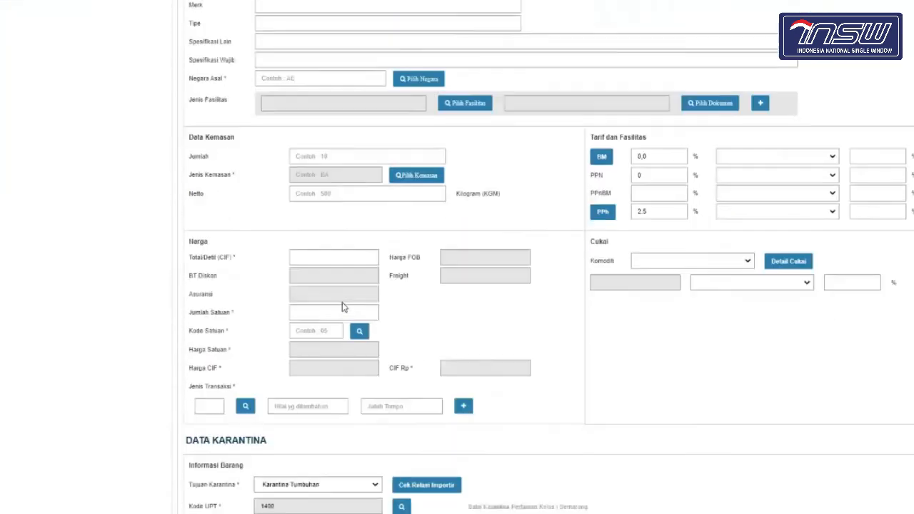
scroll(303, 227, "up", 3)
left_click(309, 195)
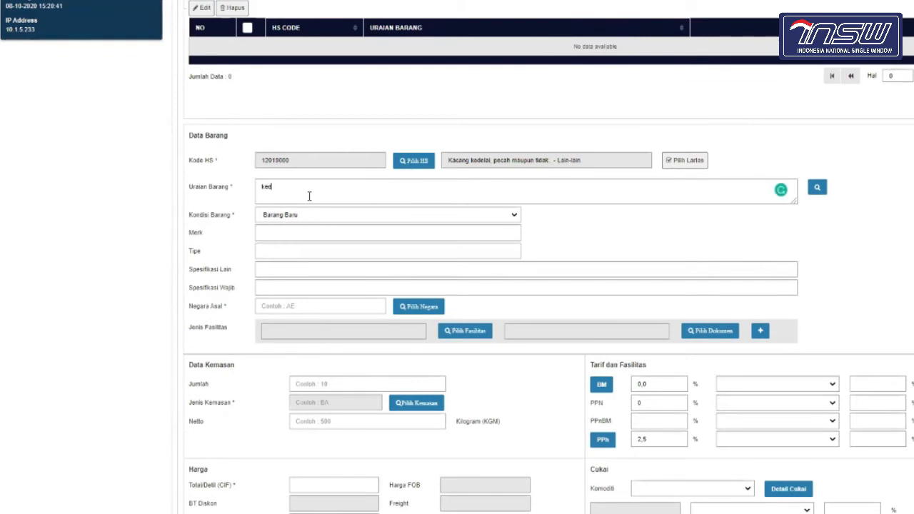
type("kedelai")
scroll(309, 194, "down", 1)
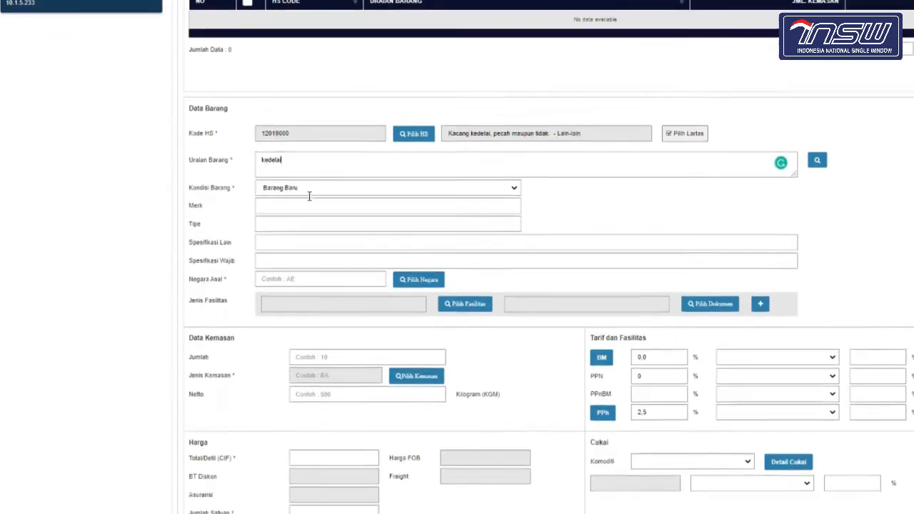
left_click(307, 265)
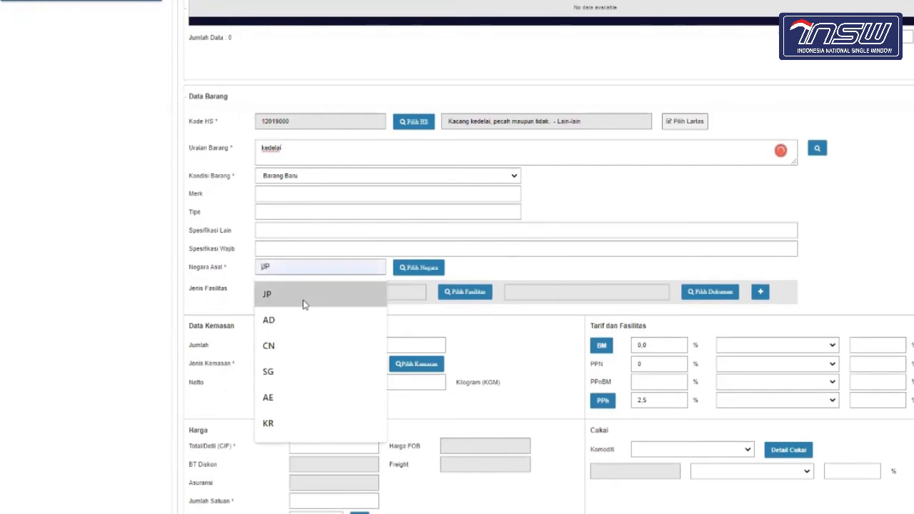
left_click(307, 300)
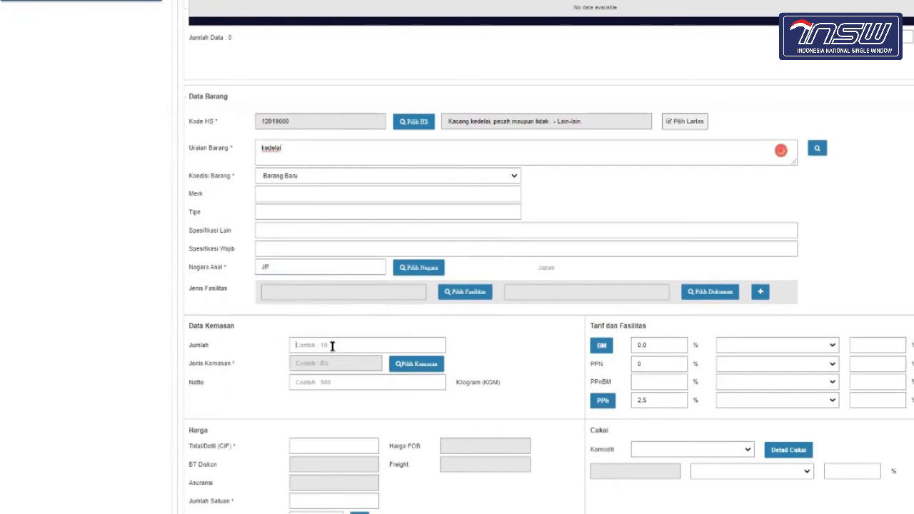
- Fill in the packaging data with quantity 10, package type 1A (Drum, steel) and a net weight of 450 kg
left_click(333, 346)
left_click(333, 371)
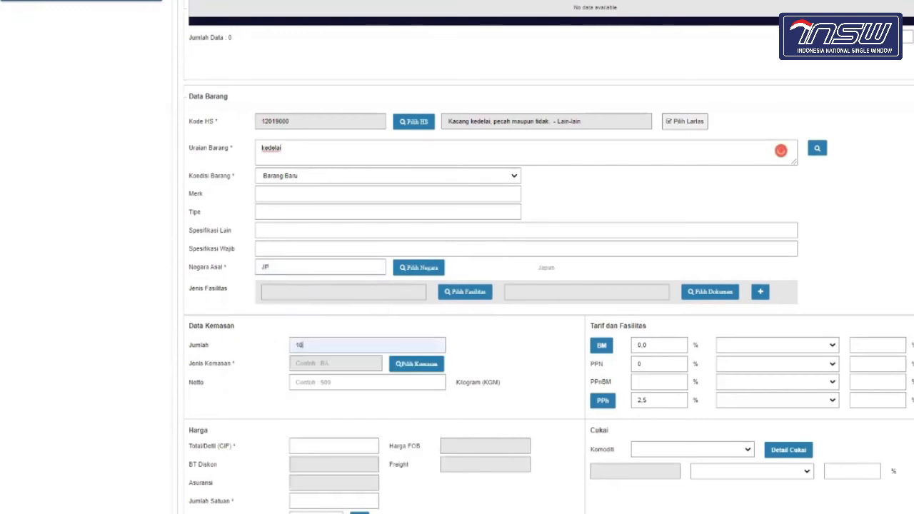
left_click(398, 372)
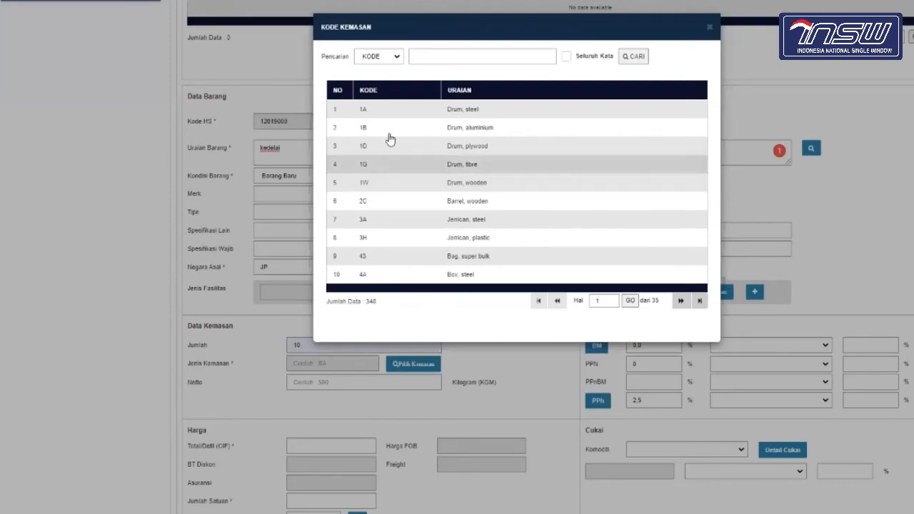
left_click(443, 115)
left_click(322, 386)
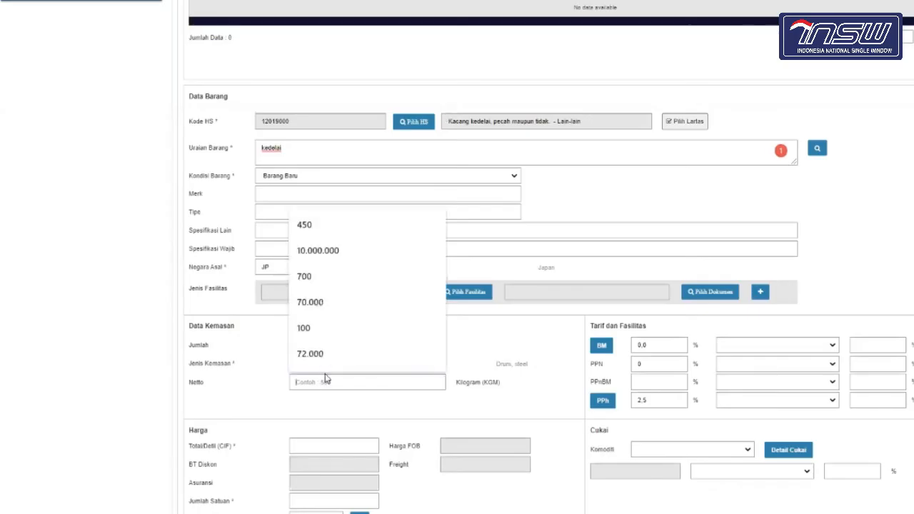
left_click(330, 227)
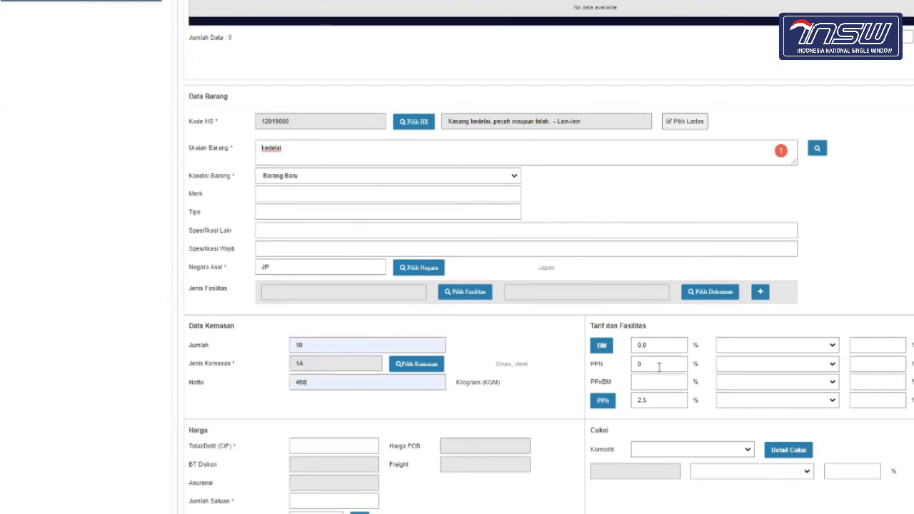
scroll(659, 368, "down", 1)
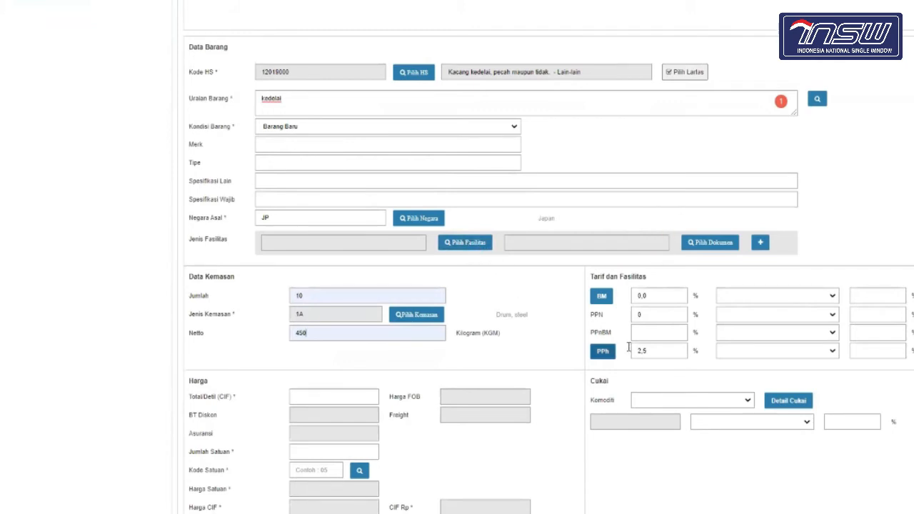
- Fill in the soybean's price data with a CIF total of 1.000 and a unit quantity (Jumlah Satuan) of 10
scroll(649, 354, "down", 3)
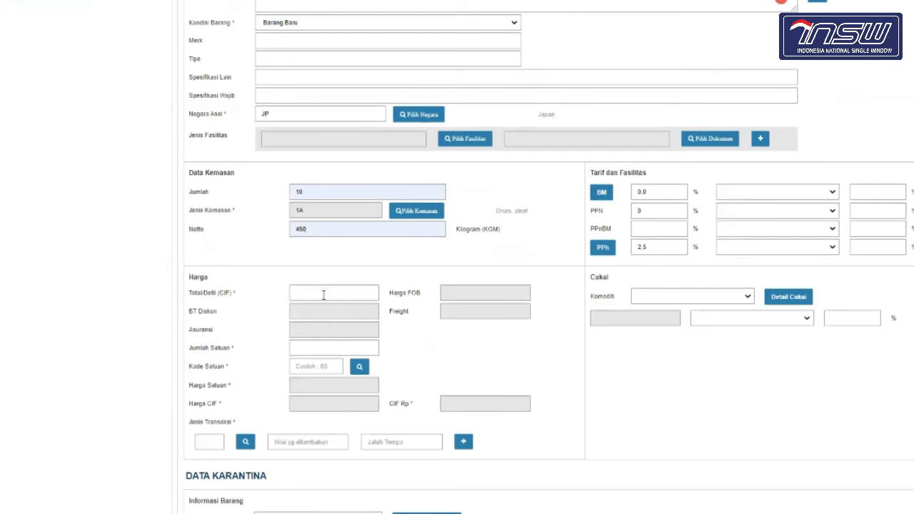
scroll(320, 362, "down", 4)
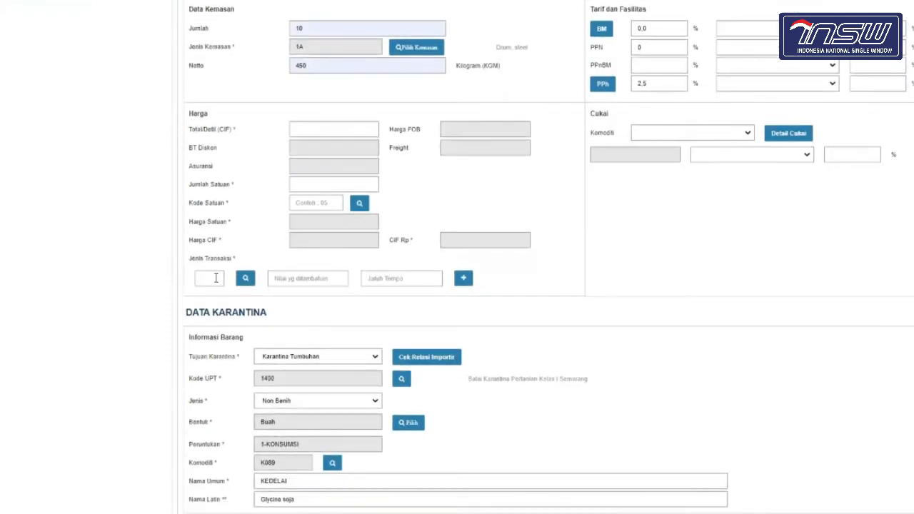
scroll(336, 323, "down", 1)
scroll(336, 205, "up", 2)
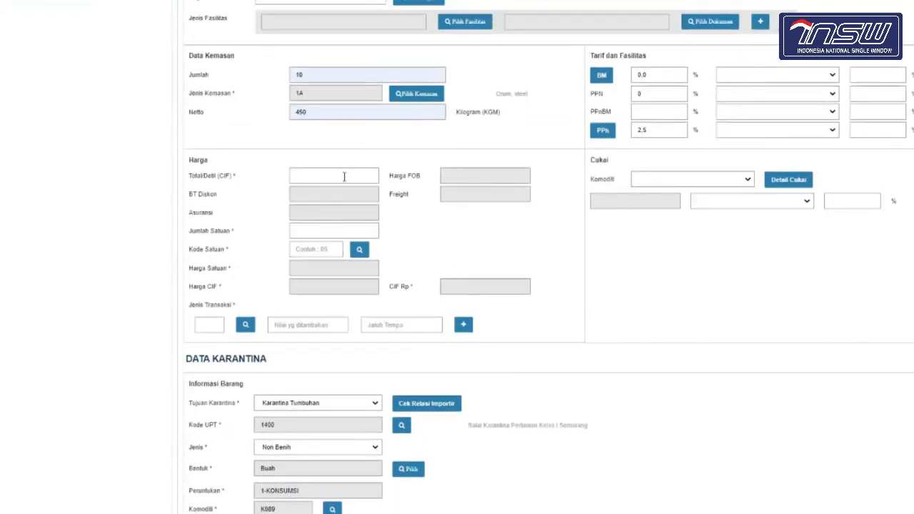
left_click(344, 177)
left_click(339, 203)
left_click(325, 231)
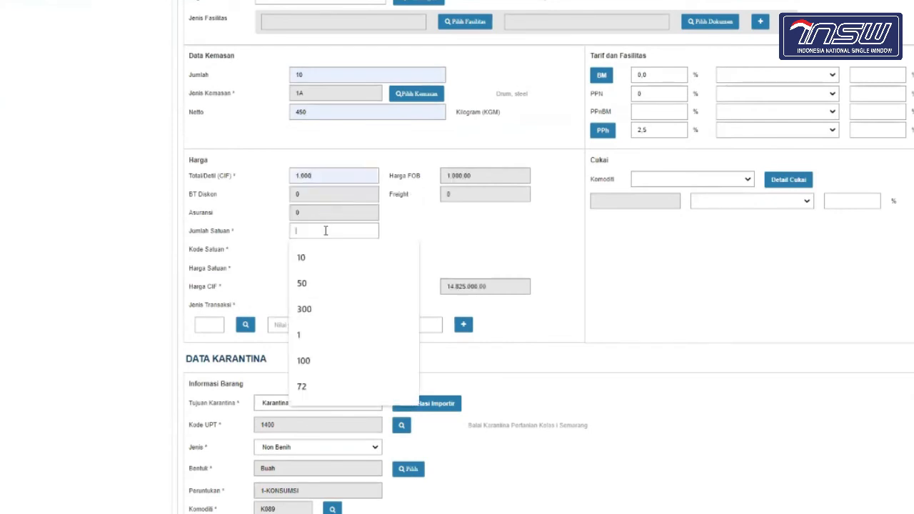
left_click(319, 256)
- Set the unit code (Kode Satuan) to KGM and the transaction type (Jenis Transaksi) to NTR
left_click(318, 249)
left_click(318, 276)
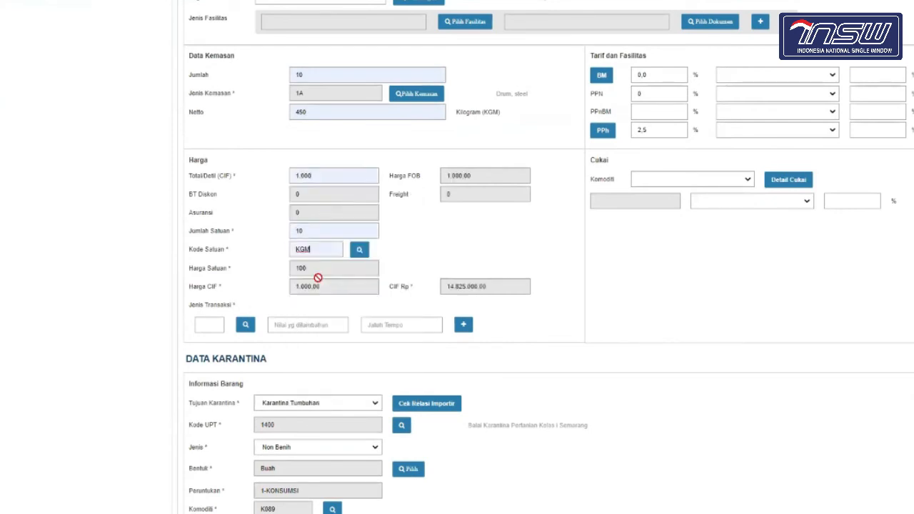
left_click(213, 324)
left_click(211, 352)
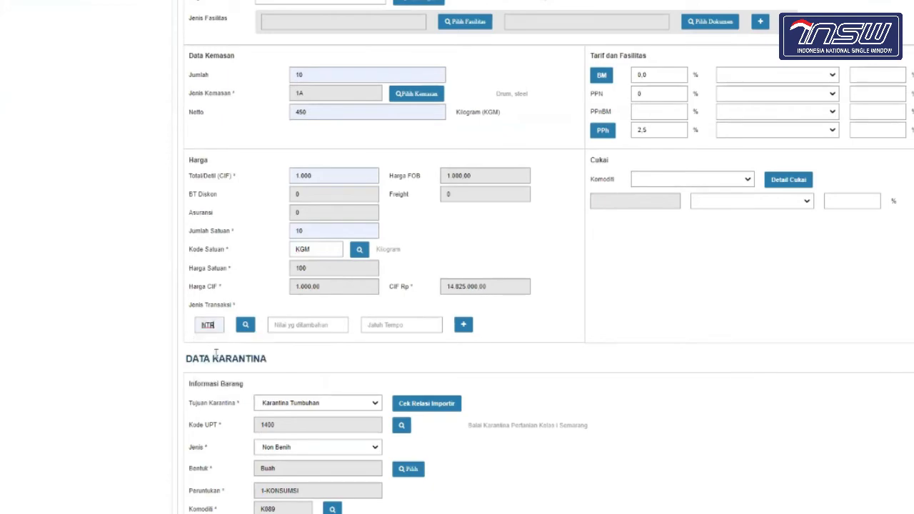
- Try to save the soybean's goods data with the unit code KGM
scroll(294, 377, "down", 4)
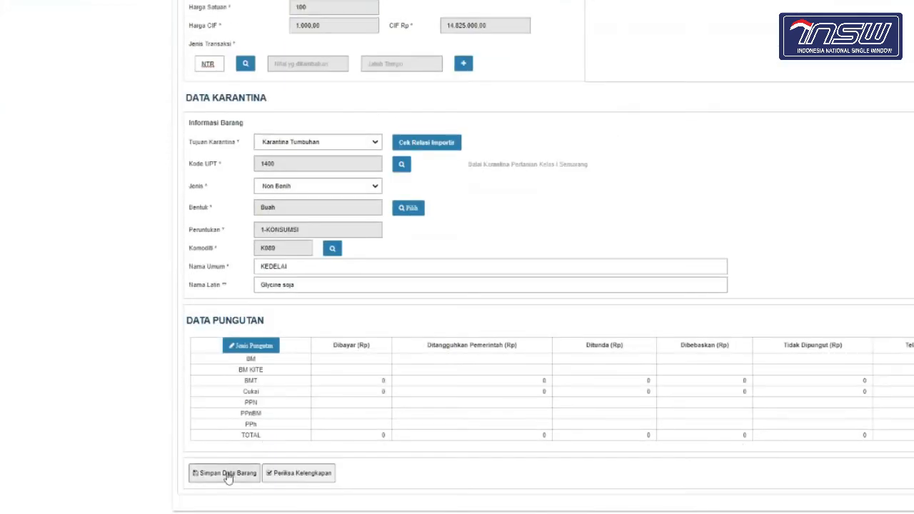
left_click(251, 471)
left_click(613, 206)
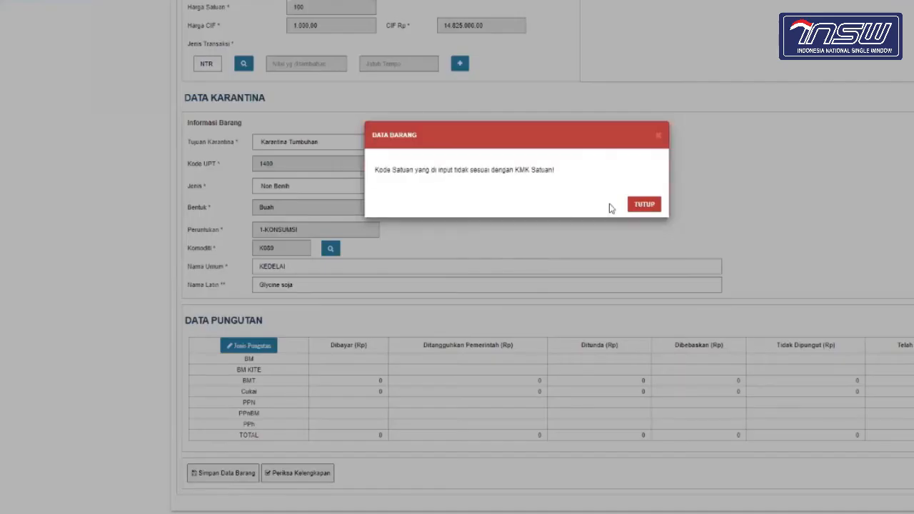
left_click(645, 205)
- Change the unit code (Kode Satuan) in the price data to TNE
scroll(645, 203, "up", 3)
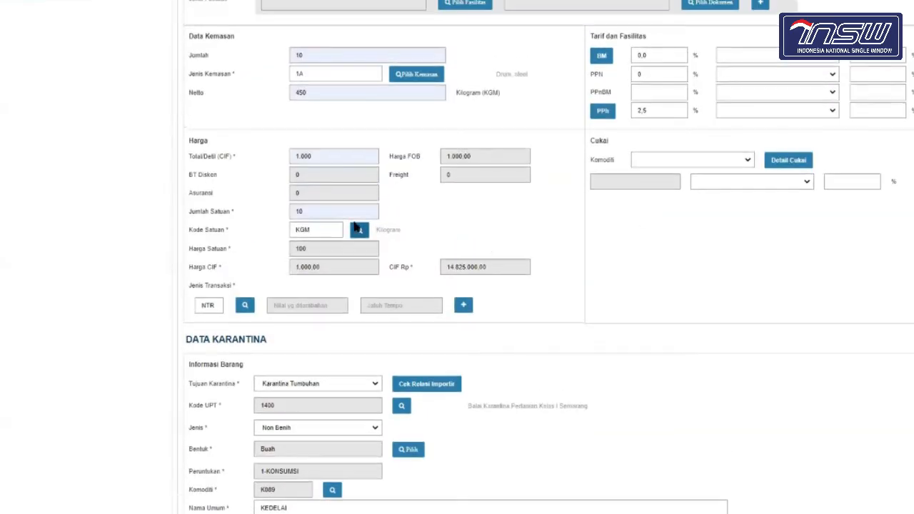
key("BackSpace")
key("BackSpace")
key("BackSpace")
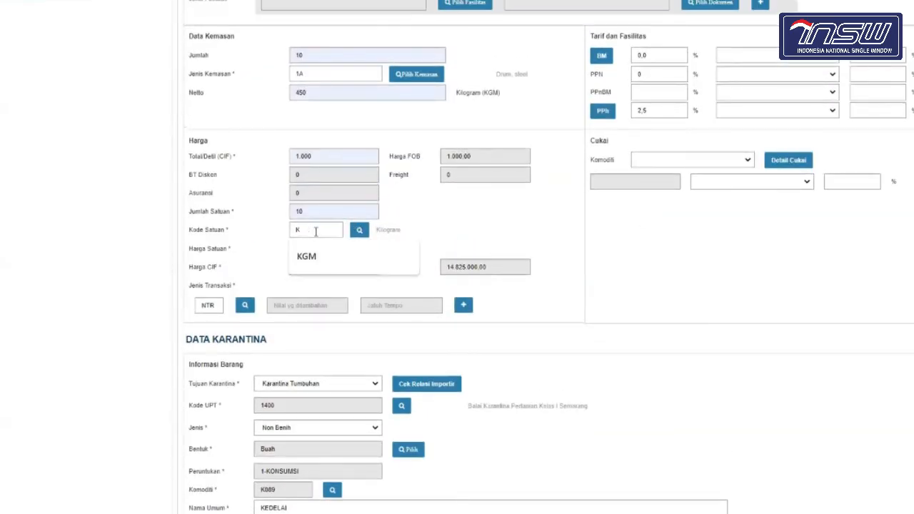
type("TNE")
left_click(314, 255)
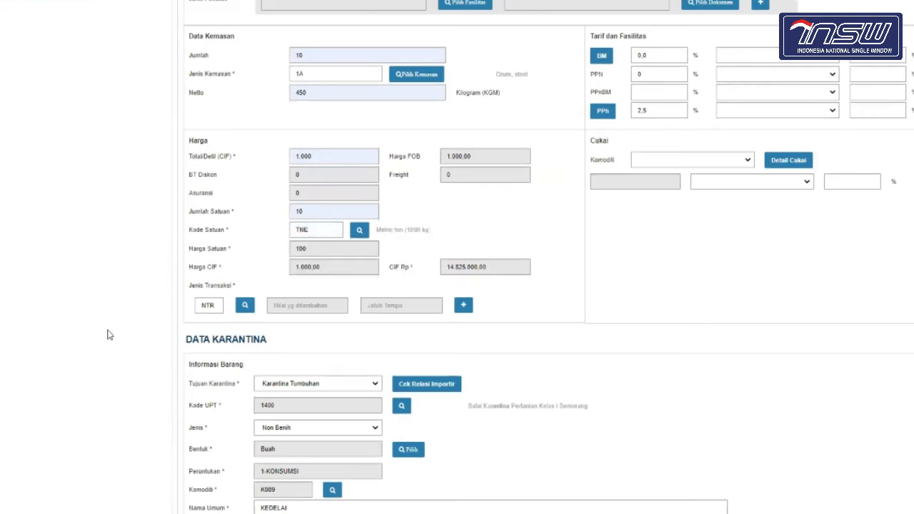
- Save the soybean's goods data (Data Barang) and confirm saving
scroll(107, 334, "down", 4)
left_click(204, 477)
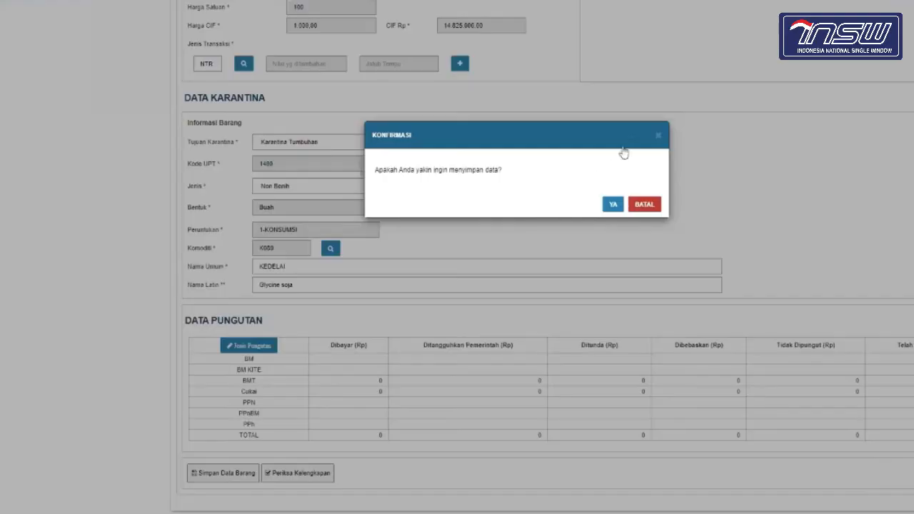
left_click(613, 204)
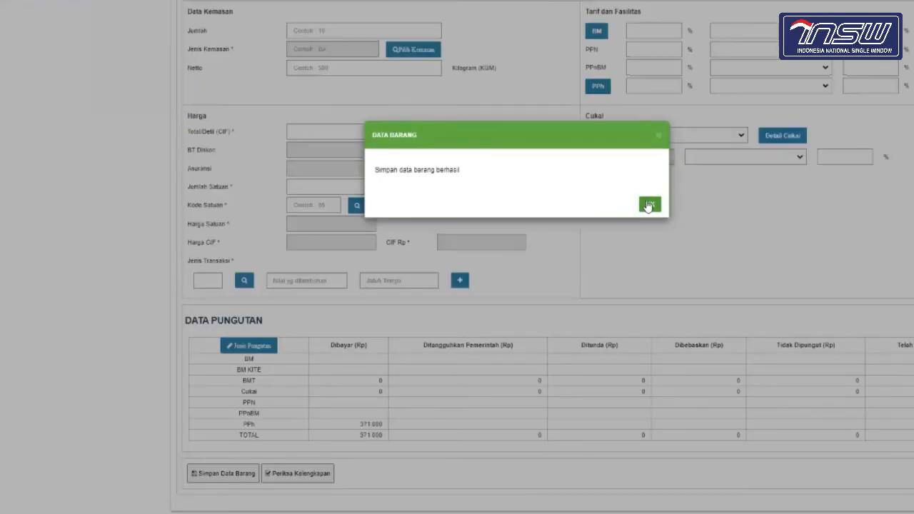
left_click(648, 205)
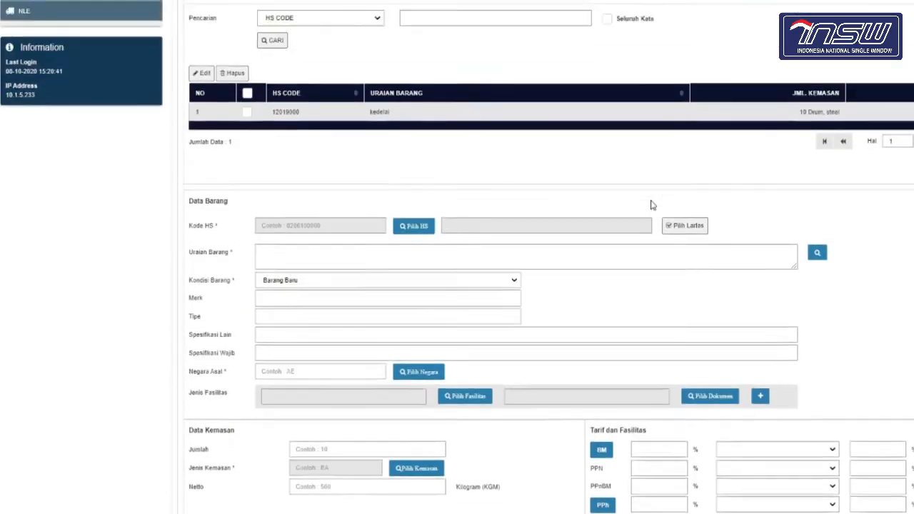
- Review the document's header data down to its quarantine section and check the process overview of the agencies involved
scroll(650, 205, "up", 3)
left_click(203, 115)
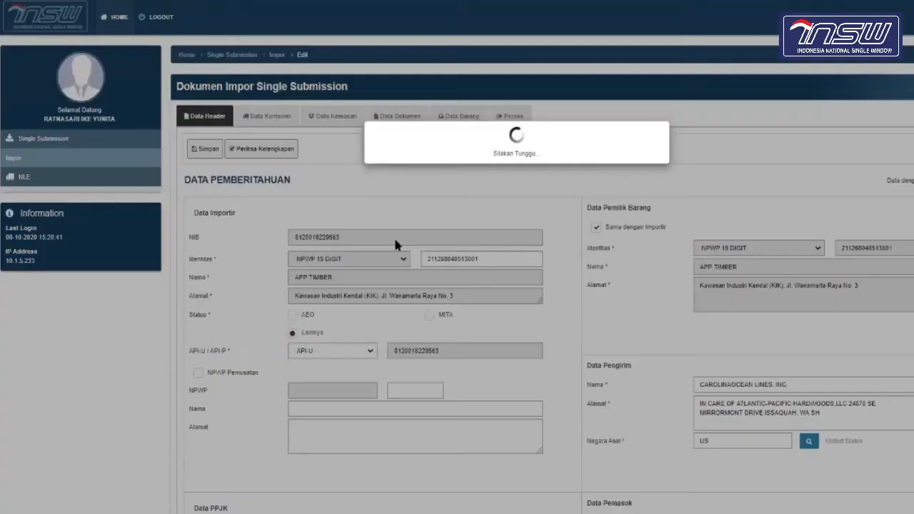
scroll(395, 241, "down", 15)
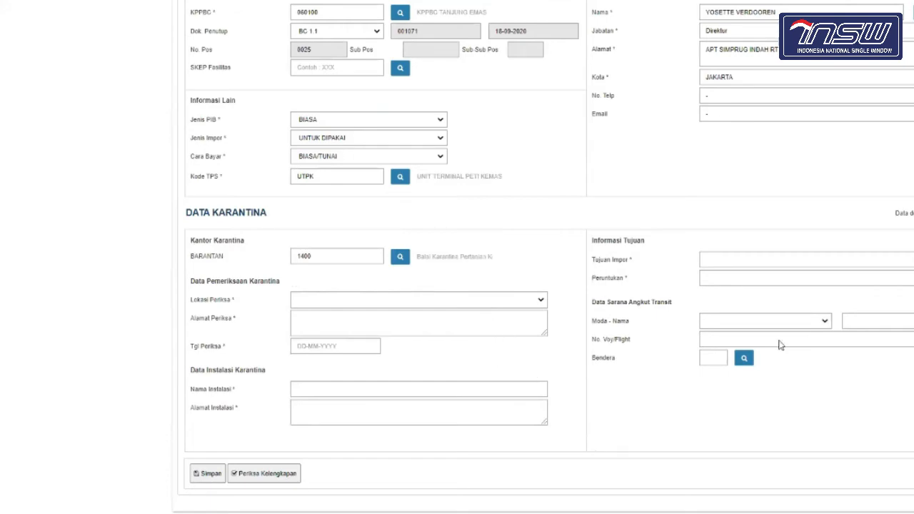
scroll(576, 345, "up", 15)
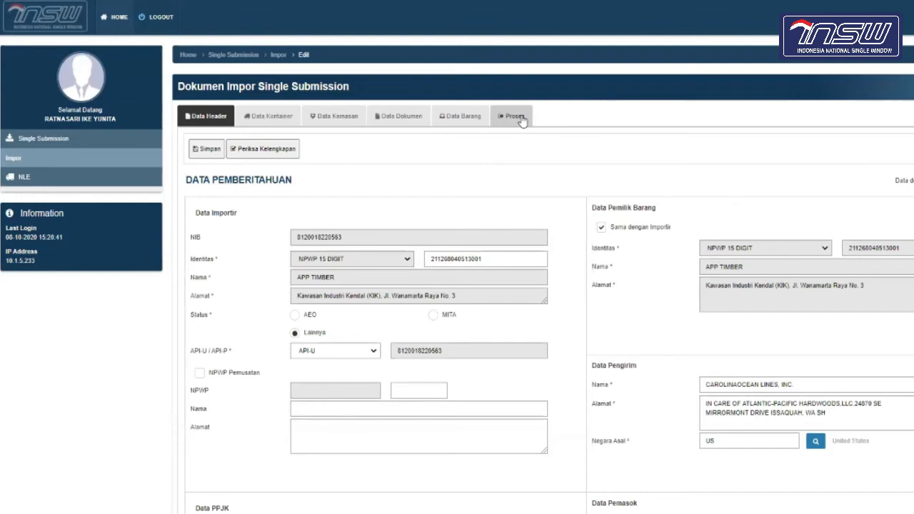
left_click(515, 117)
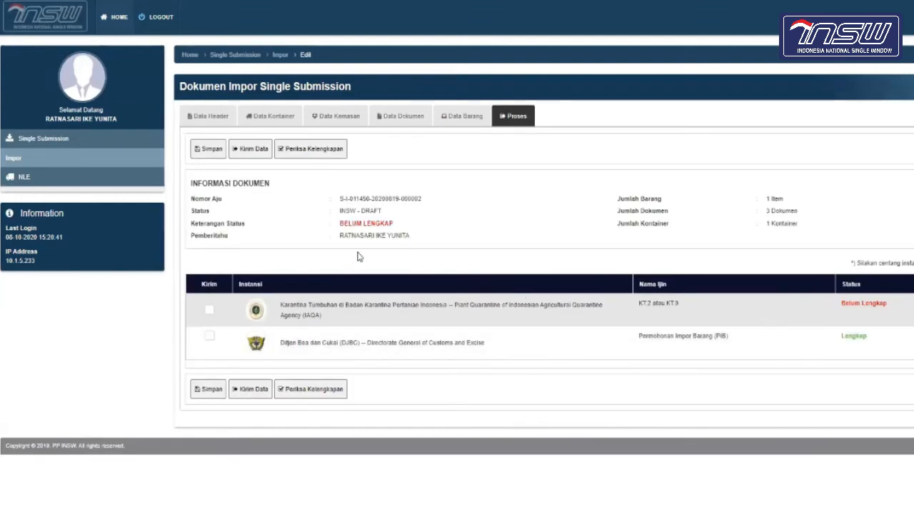
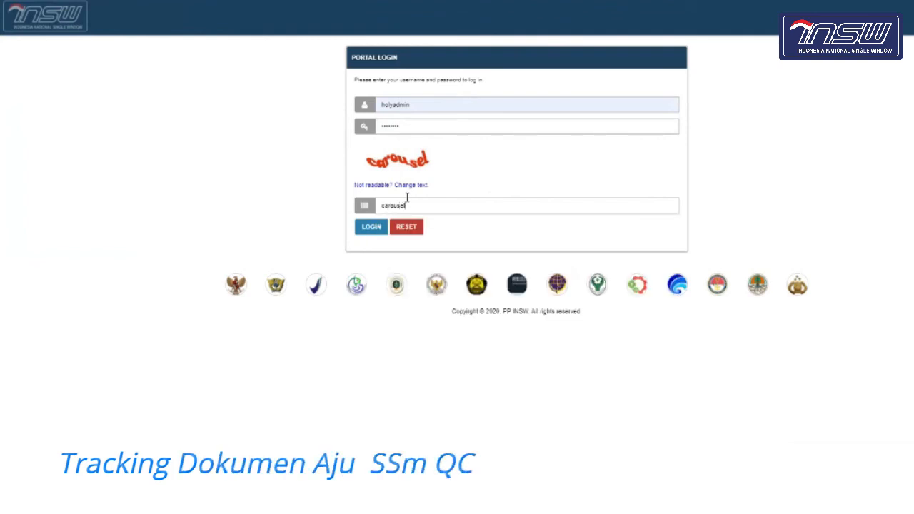
- Log in to the portal with the filled-in credentials and open the Single Submission list for document tracking
left_click(370, 227)
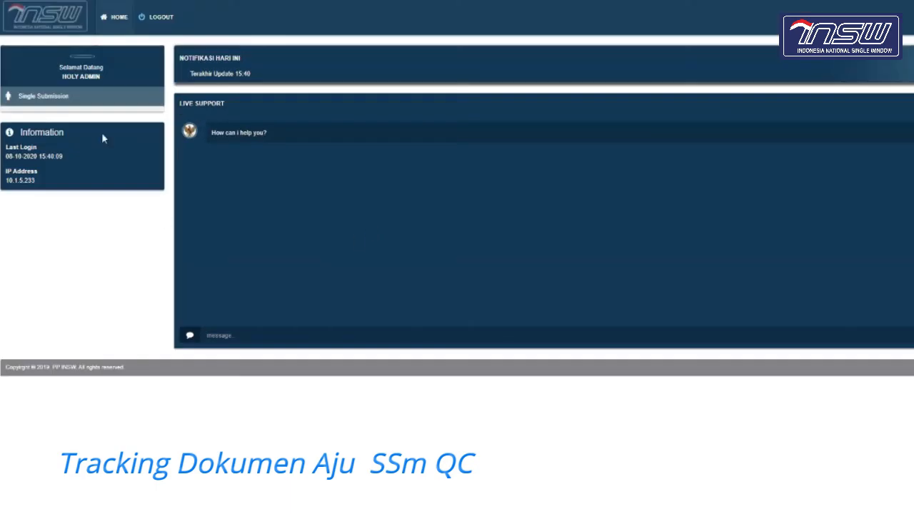
left_click(80, 104)
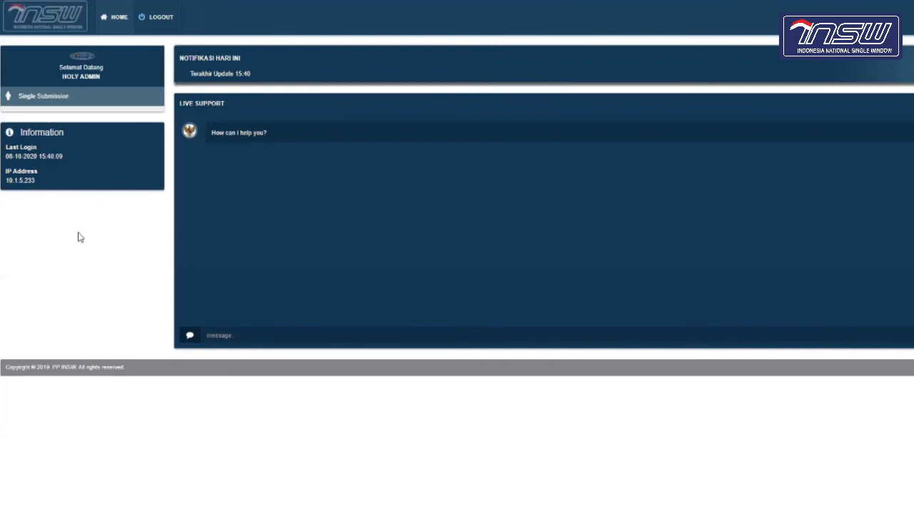
left_click_drag(79, 234, 47, 99)
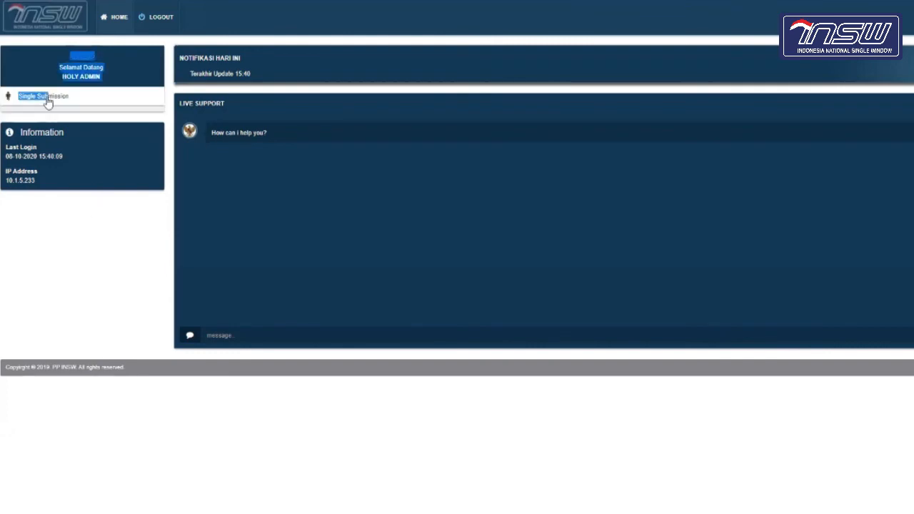
left_click(47, 99)
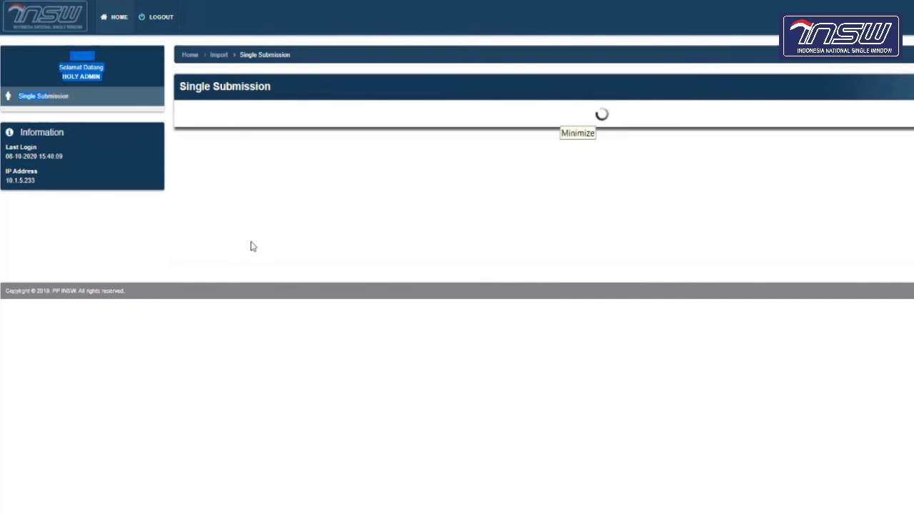
left_click(560, 115)
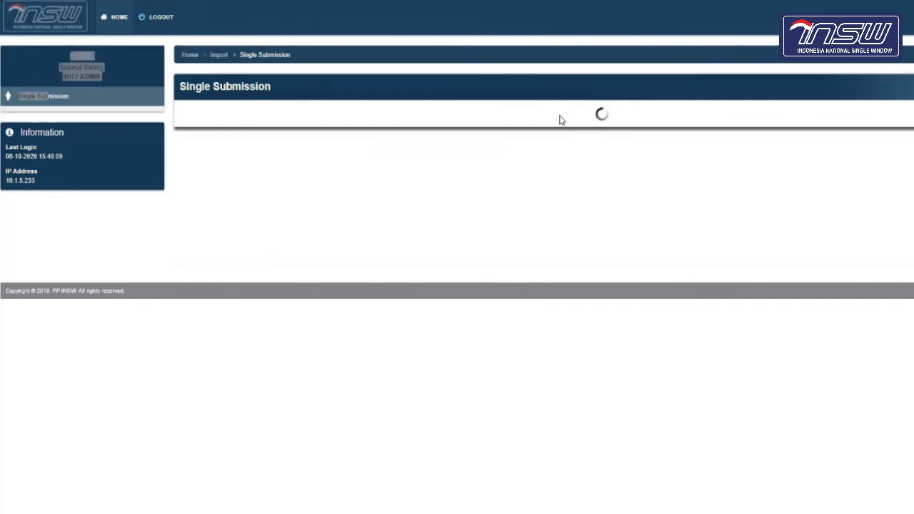
left_click(156, 219)
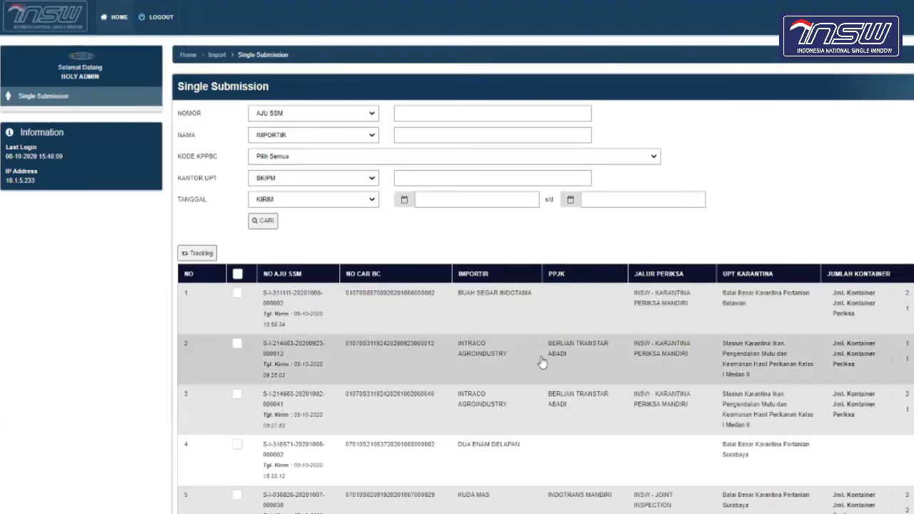
- Look through the listed Single Submission documents with their AJU SSM numbers, importers and inspection routes
scroll(541, 363, "down", 1)
scroll(541, 363, "down", 3)
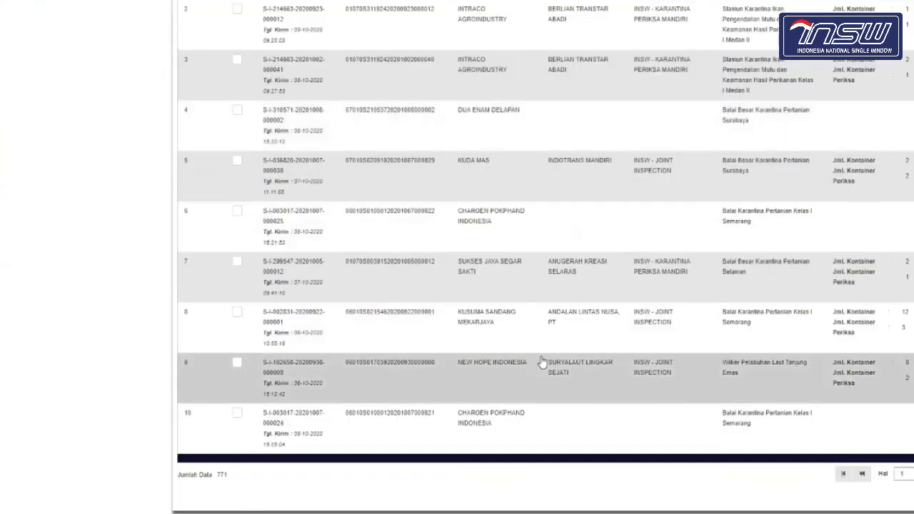
scroll(540, 364, "up", 4)
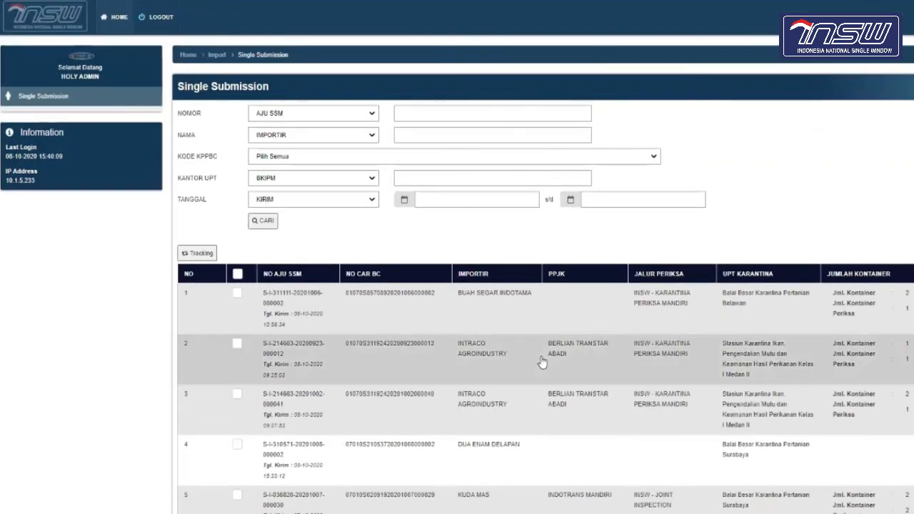
scroll(488, 364, "down", 1)
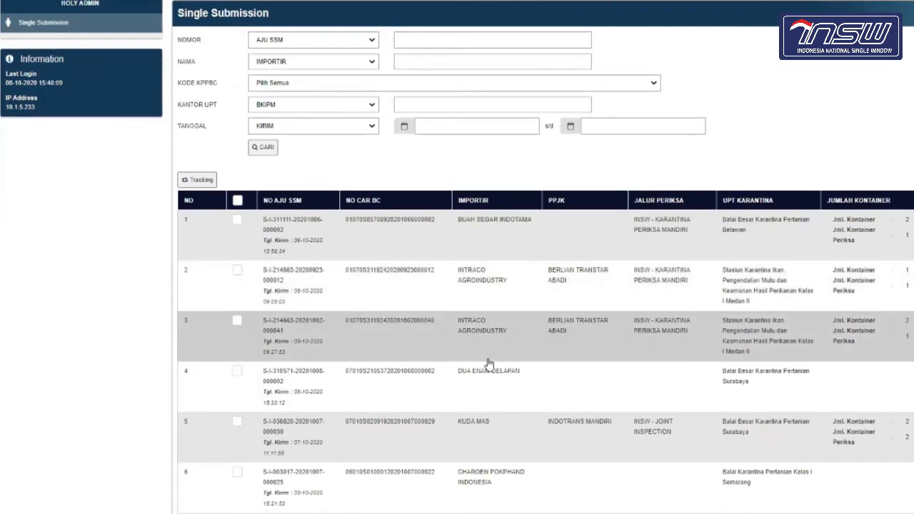
scroll(489, 364, "up", 1)
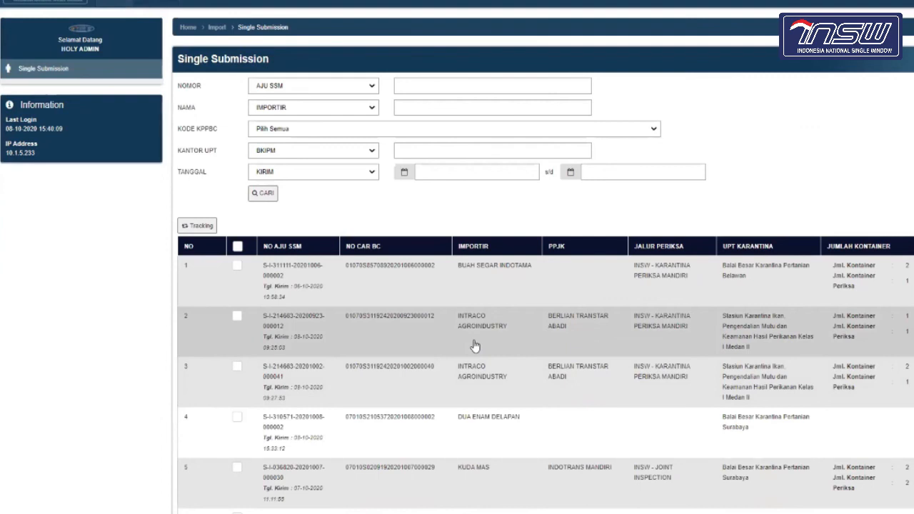
- Examine the Nomor and Nama search criteria for the submissions, including their selection options and input fields
left_click(370, 85)
left_click(441, 85)
left_click(455, 83)
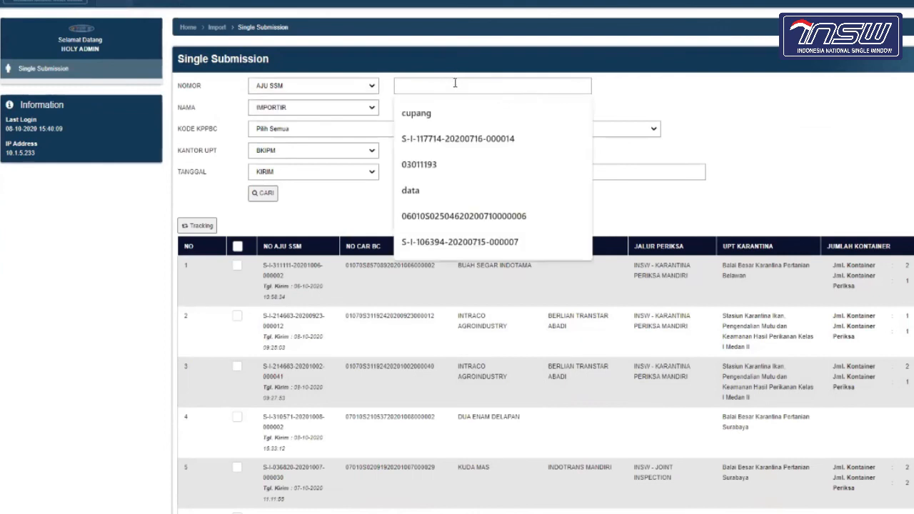
left_click(140, 268)
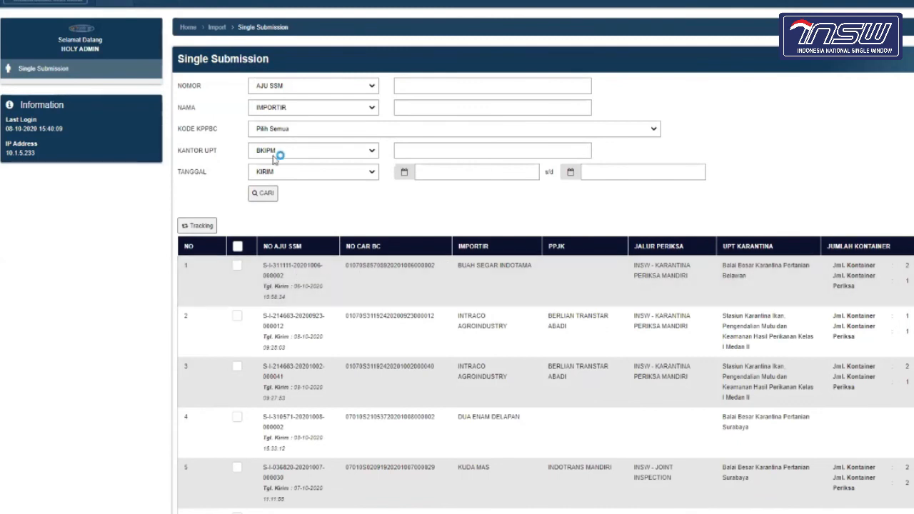
left_click(322, 87)
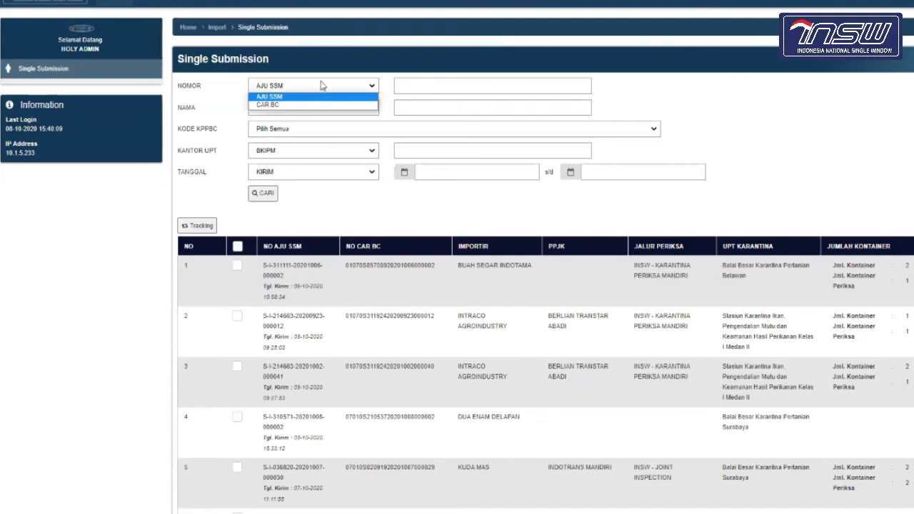
left_click(135, 217)
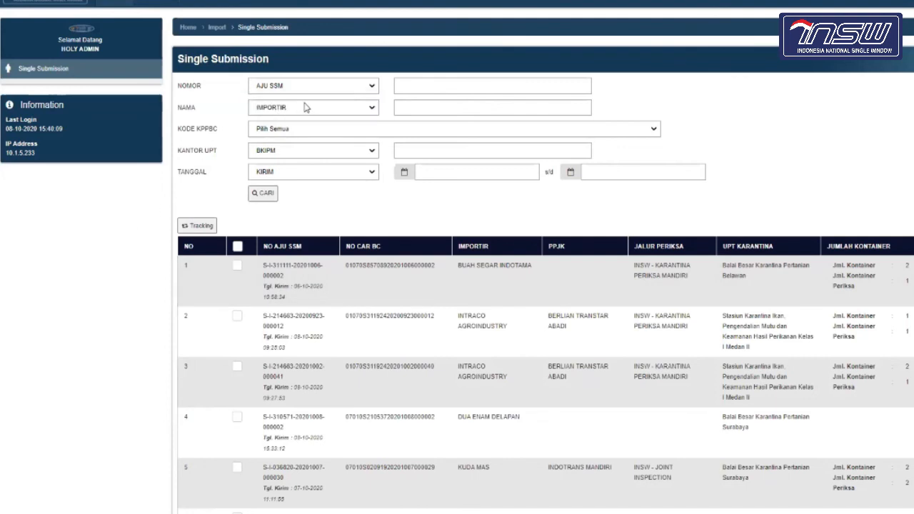
left_click(307, 114)
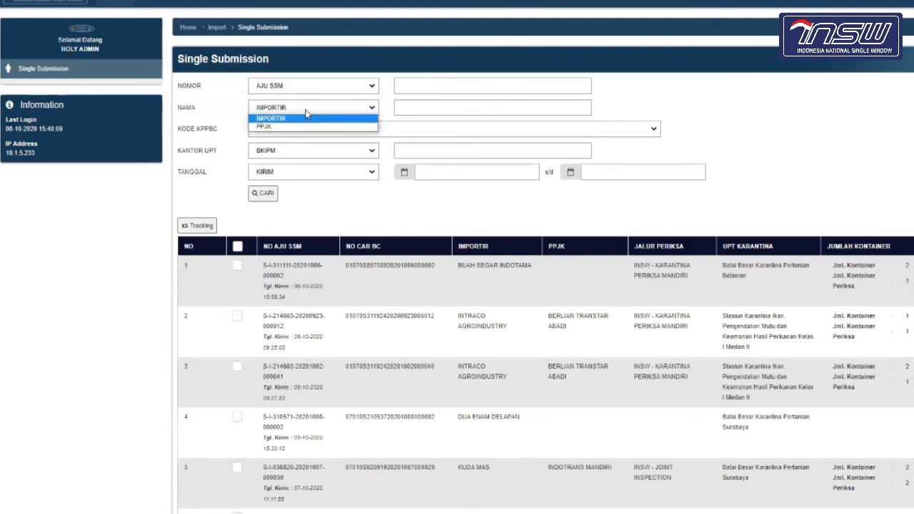
left_click(436, 109)
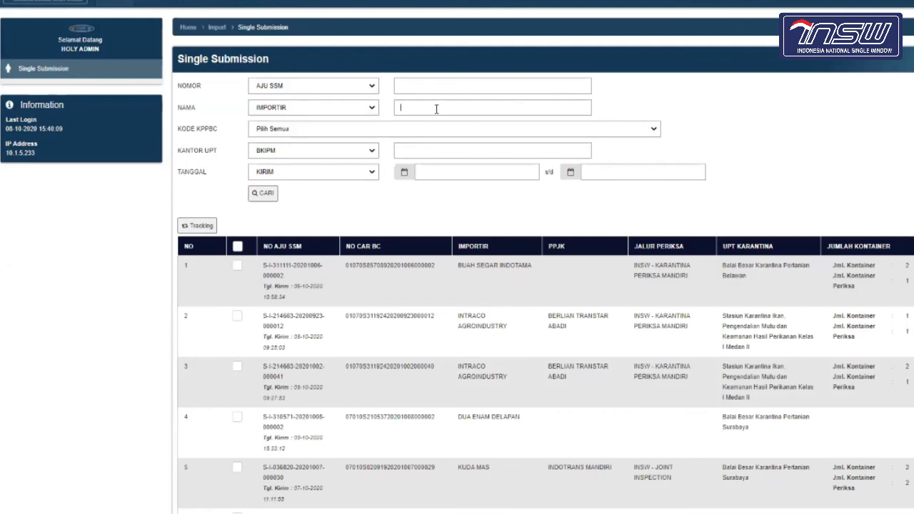
- Examine the Kode KPPBC, Kantor UPT and Tanggal search criteria, including their available options and input fields
left_click(354, 136)
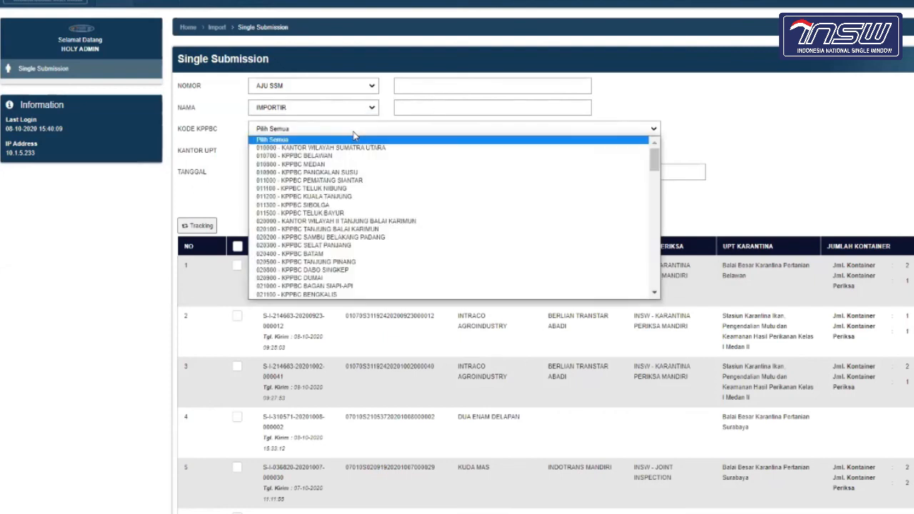
left_click(787, 93)
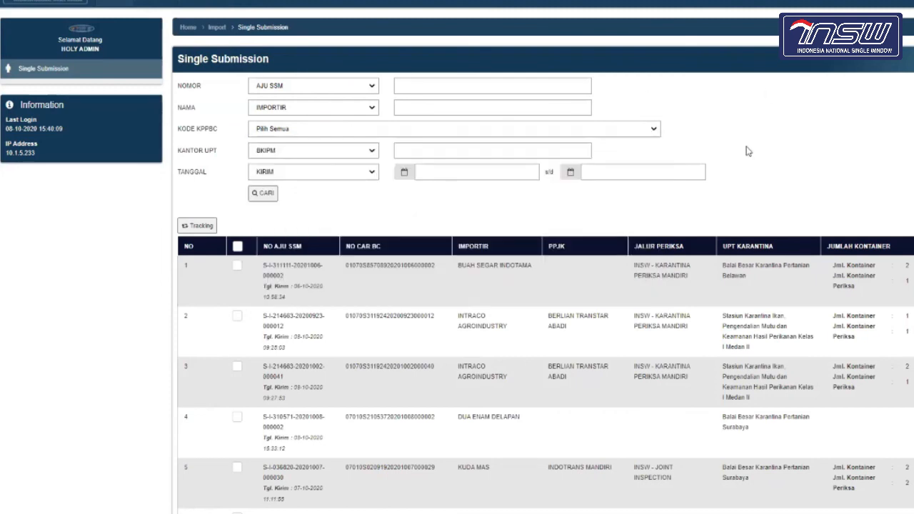
left_click(347, 155)
left_click(451, 148)
left_click(343, 174)
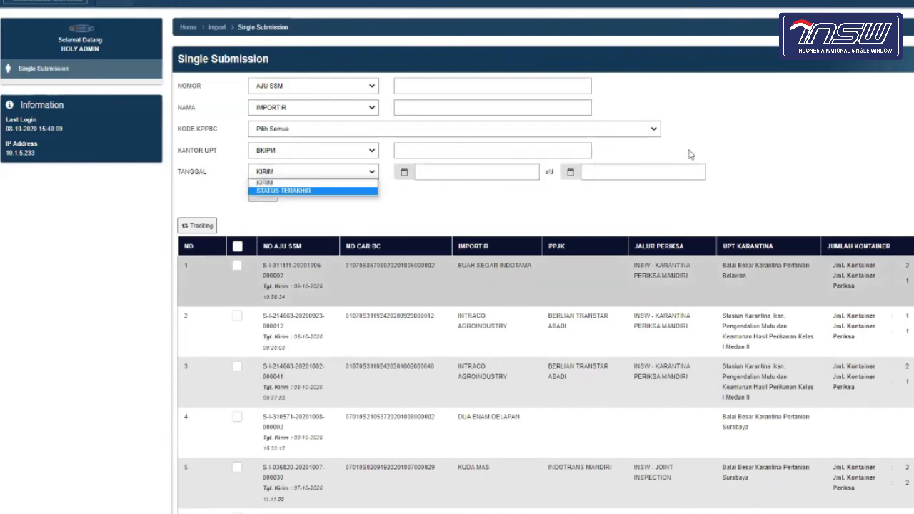
left_click(765, 153)
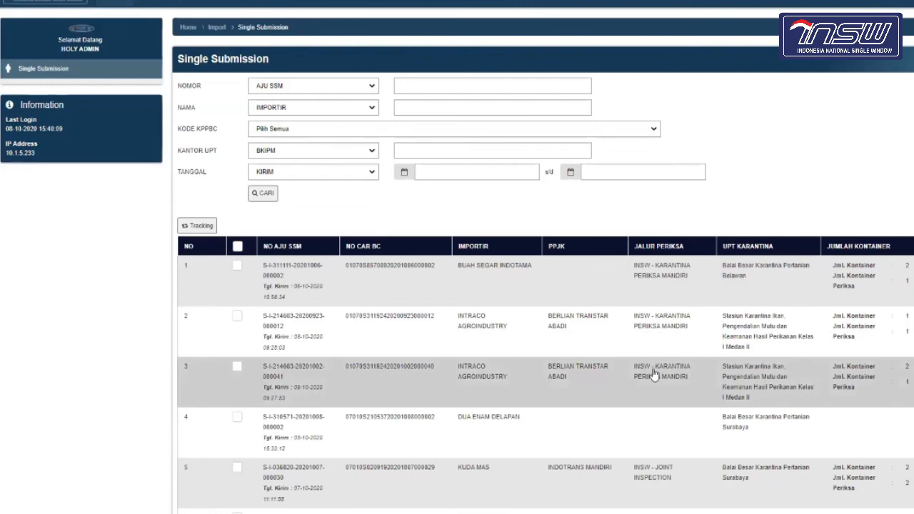
- Select the SUKSES JAYA SEGAR SAKTI submission in row 7, view its tracking data, and close the tracking window
scroll(654, 375, "down", 1)
scroll(653, 375, "down", 2)
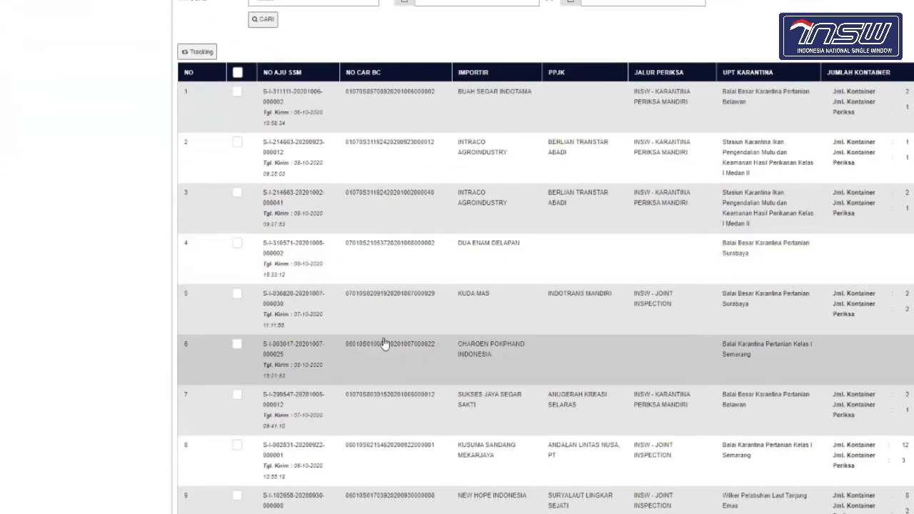
scroll(383, 345, "down", 1)
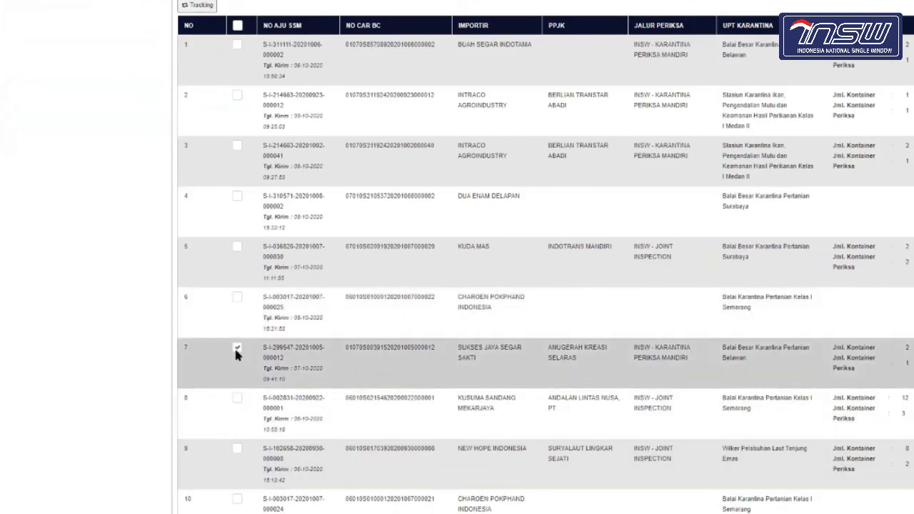
scroll(233, 346, "up", 5)
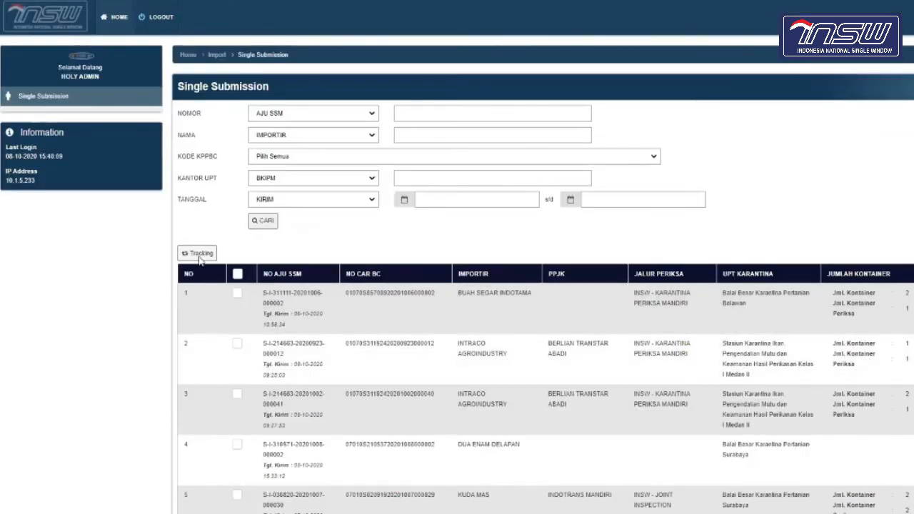
left_click(200, 258)
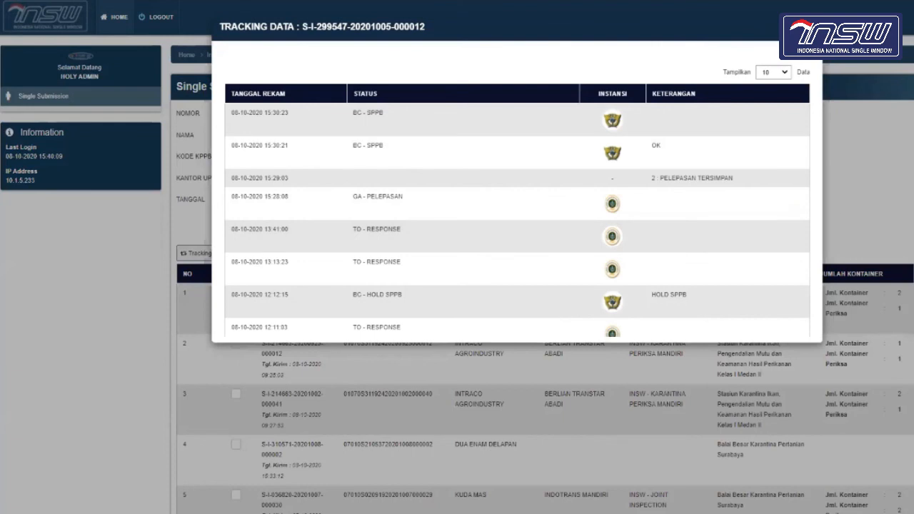
left_click(808, 26)
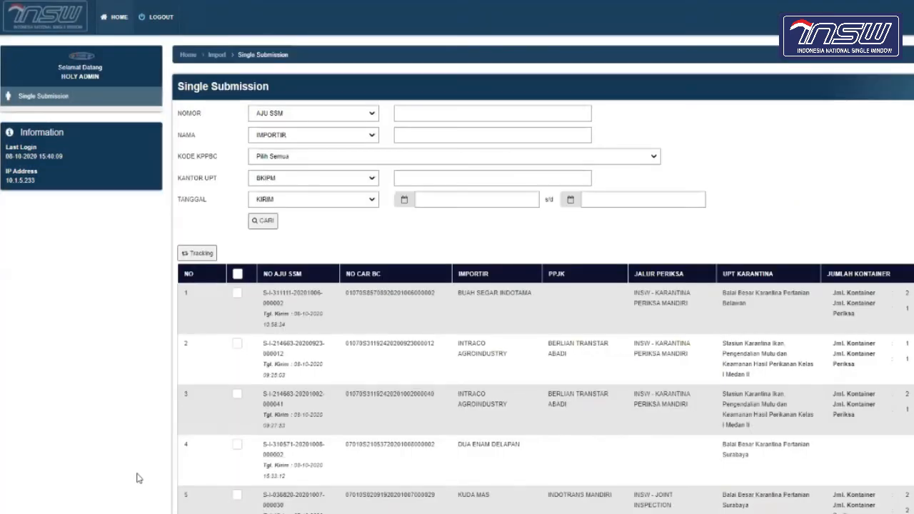
- Make the INTRACO AGROINDUSTRY submission in row 3 the only selected document, deselecting row 7
left_click(237, 395)
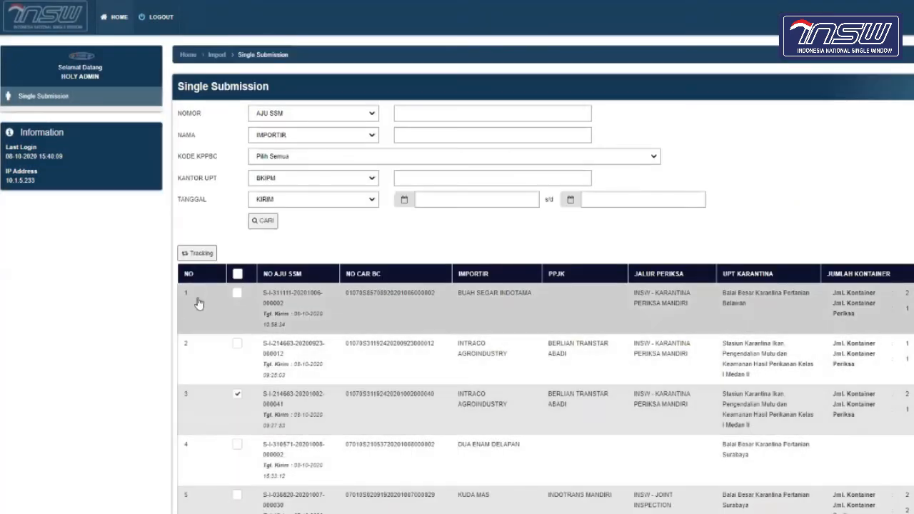
left_click(202, 255)
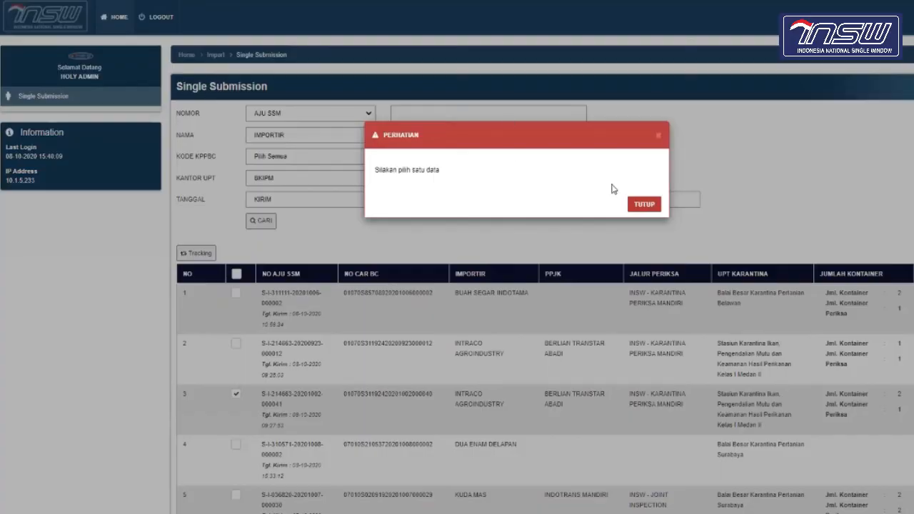
left_click(642, 208)
scroll(400, 409, "down", 3)
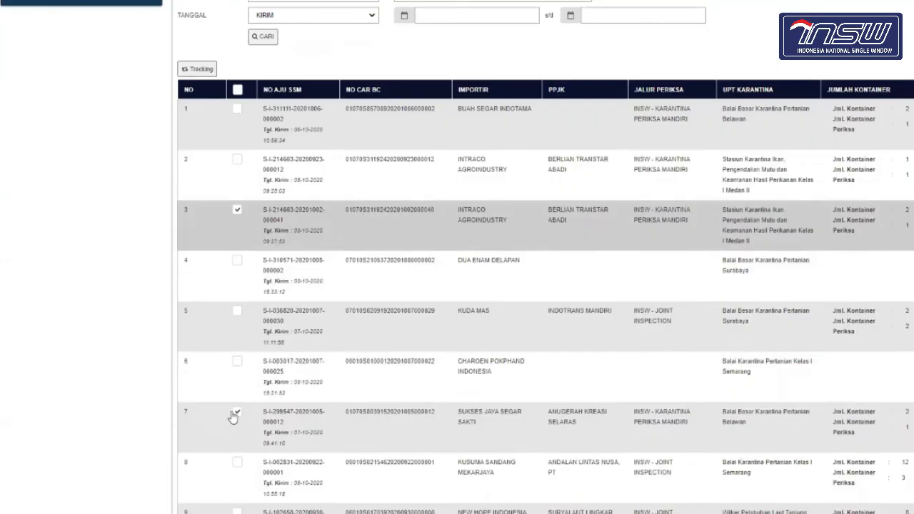
left_click(236, 414)
left_click(238, 413)
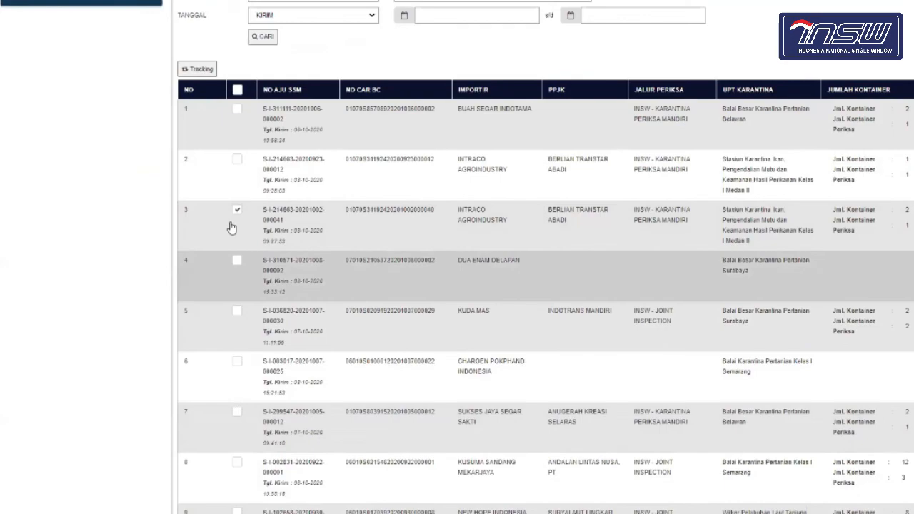
- Review the tracking history of the selected INTRACO AGROINDUSTRY submission and close the tracking window
left_click(200, 70)
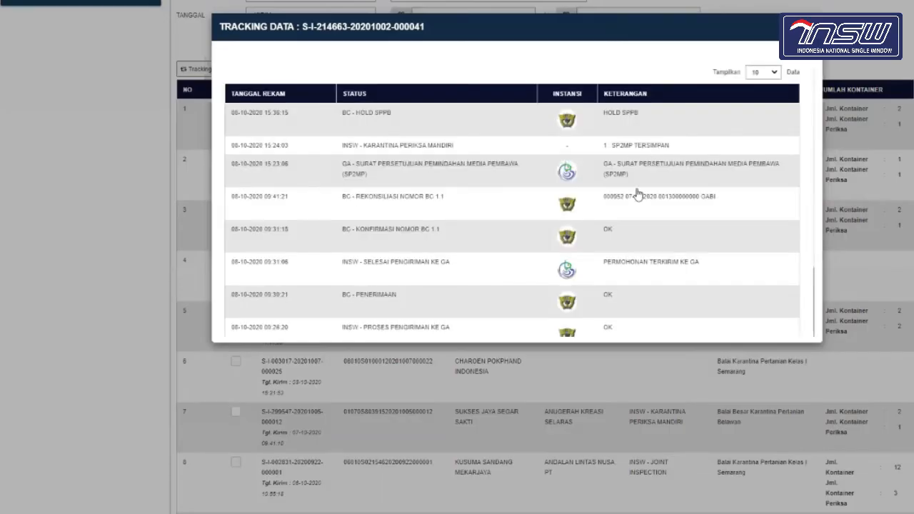
scroll(633, 211, "down", 2)
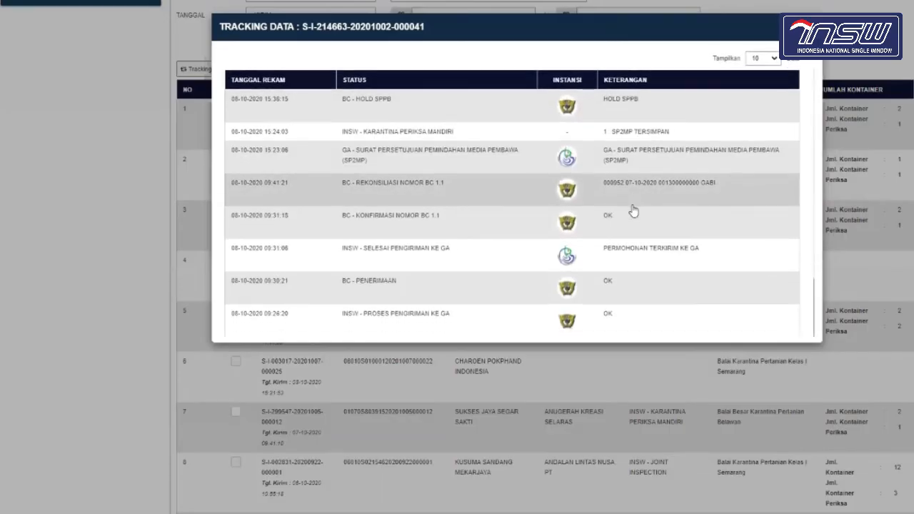
scroll(633, 211, "up", 3)
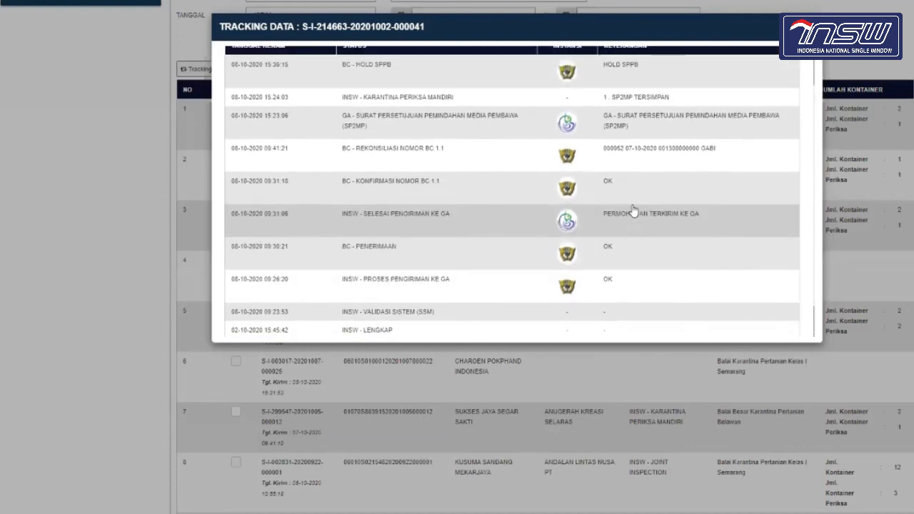
left_click(809, 26)
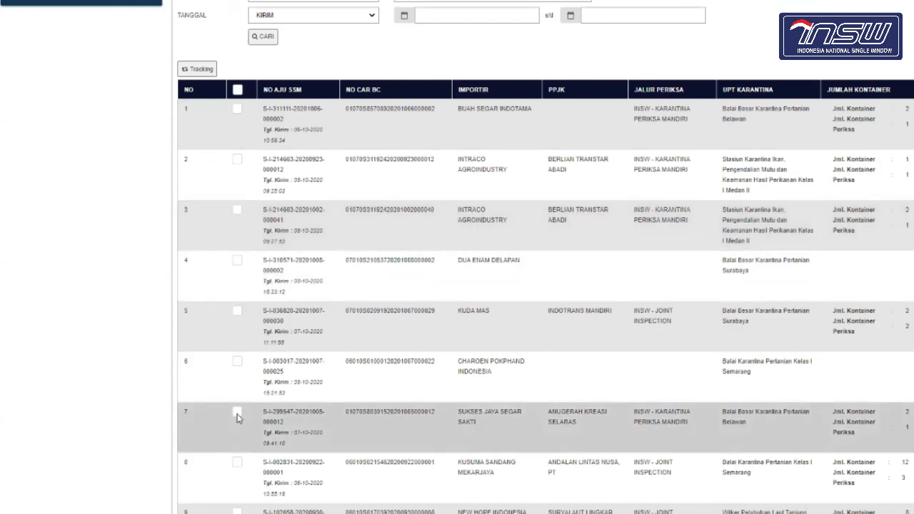
- Track the SUKSES JAYA SEGAR SAKTI submission in row 7 and read its earliest statuses on page 2 of the history
left_click(238, 418)
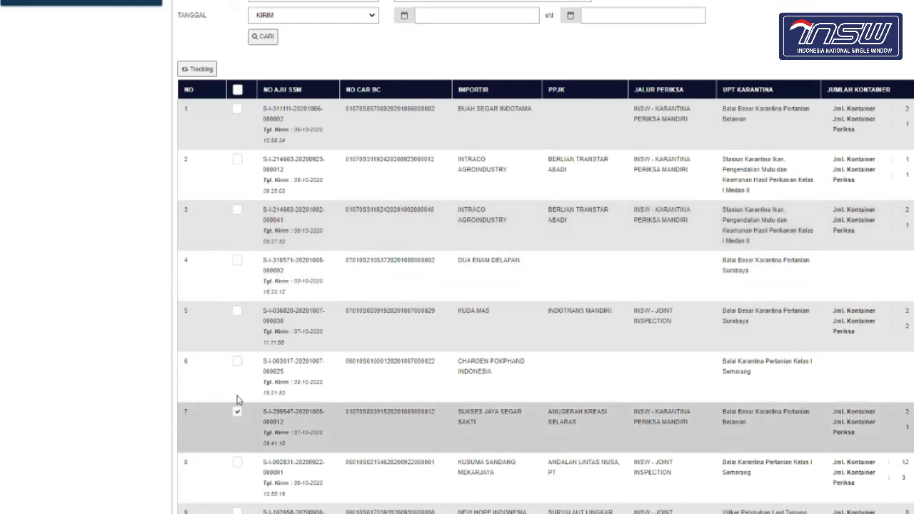
left_click(198, 69)
scroll(439, 224, "down", 2)
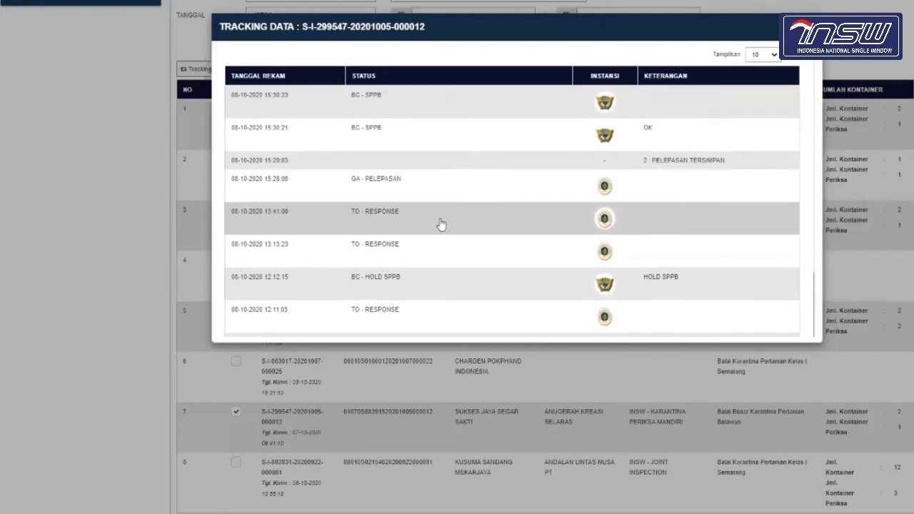
scroll(440, 223, "down", 2)
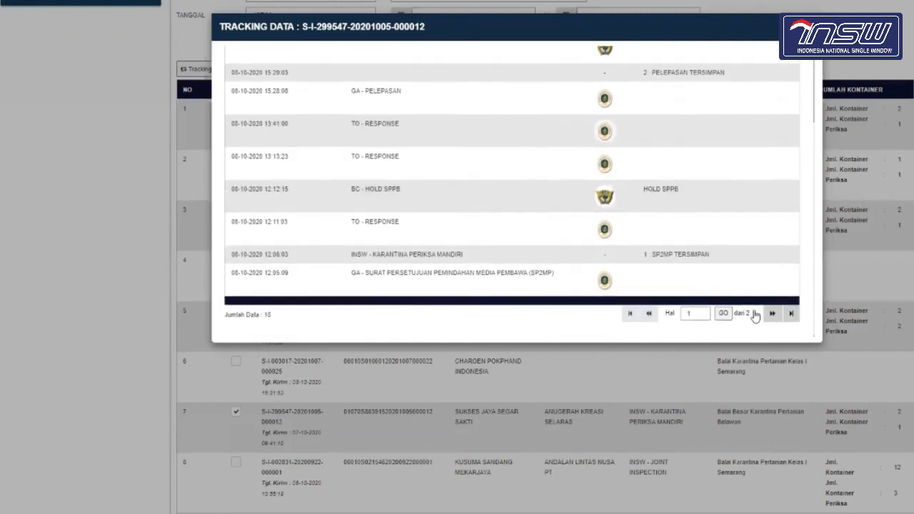
left_click(772, 317)
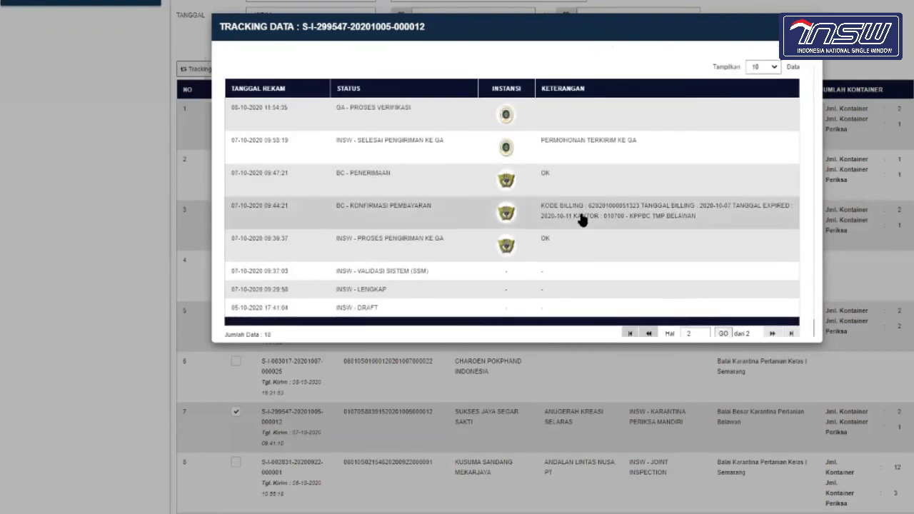
scroll(578, 222, "down", 1)
scroll(367, 286, "down", 1)
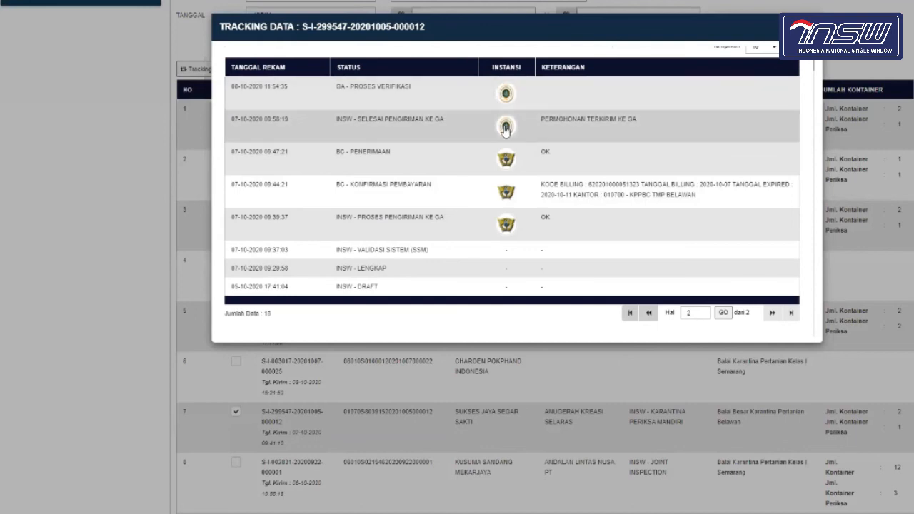
scroll(505, 129, "up", 1)
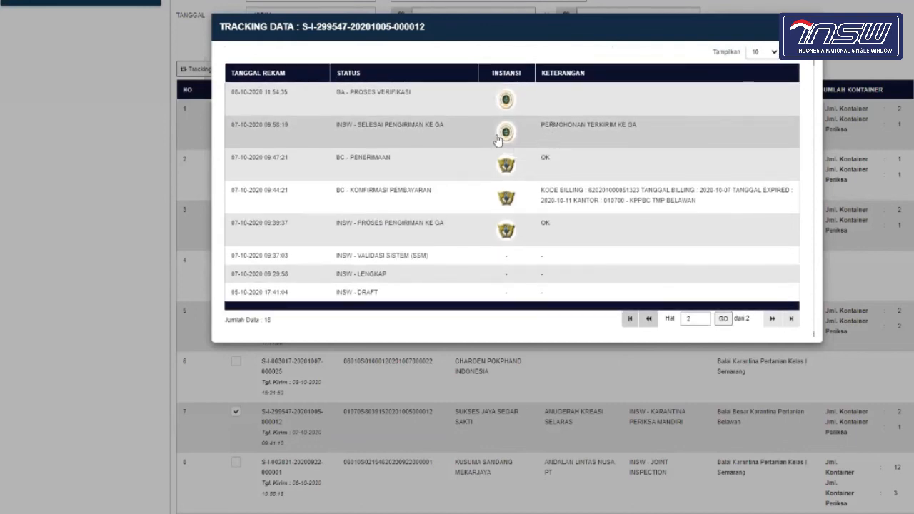
- Return to page 1 of the tracking history, follow the statuses from SP2MP up to SPPB, and close the tracking window
left_click(649, 320)
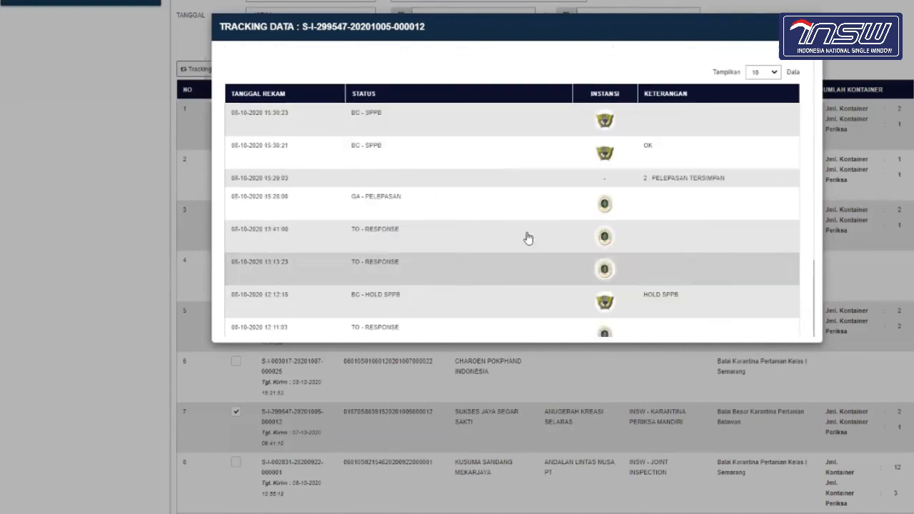
scroll(593, 265, "down", 3)
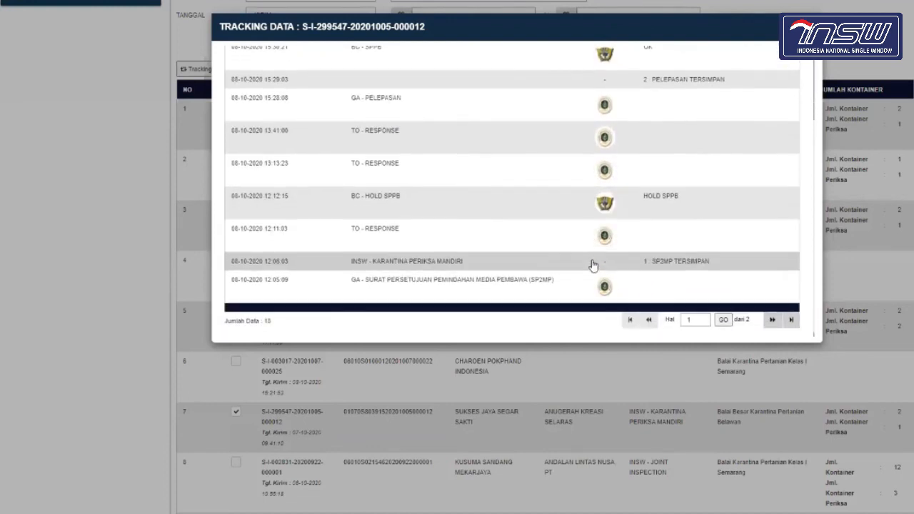
scroll(428, 290, "down", 1)
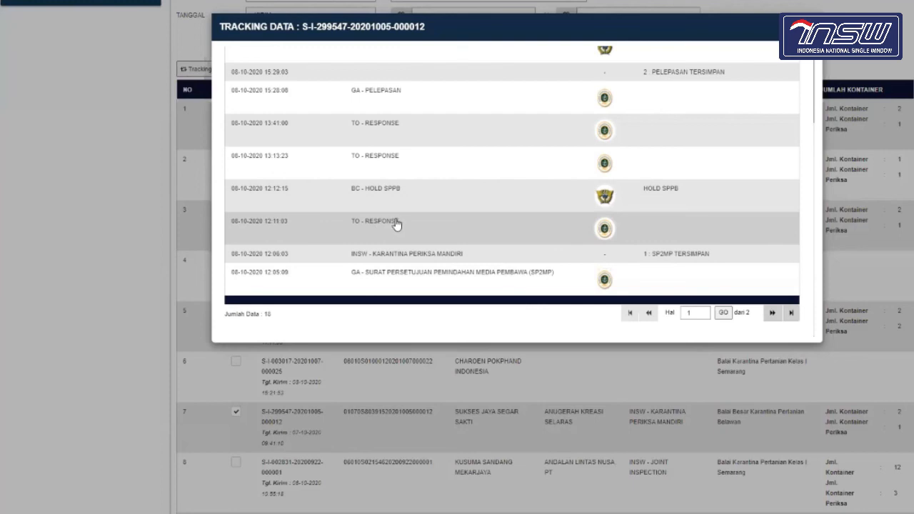
scroll(396, 223, "up", 1)
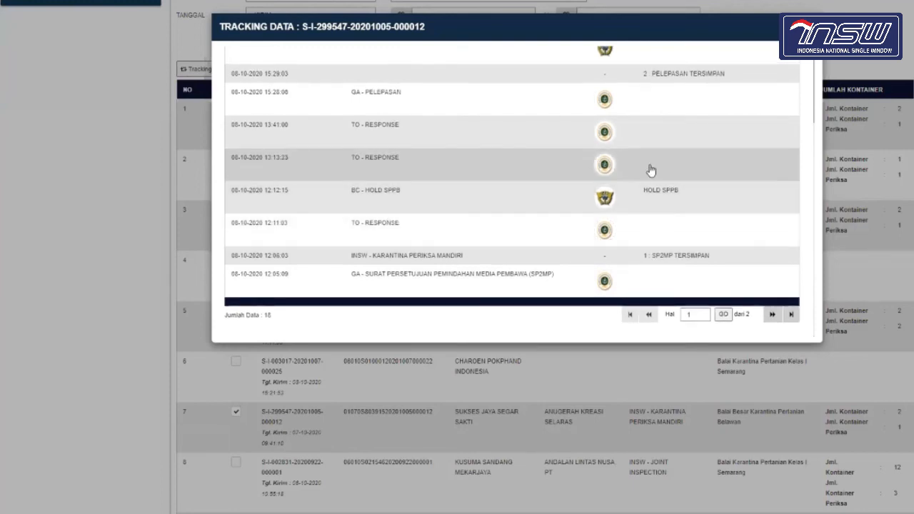
mouse_move(616, 204)
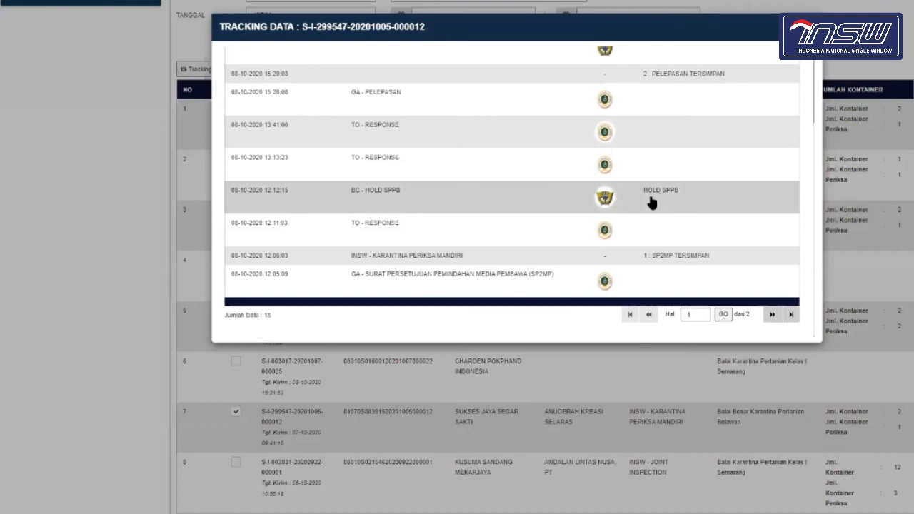
scroll(654, 206, "up", 1)
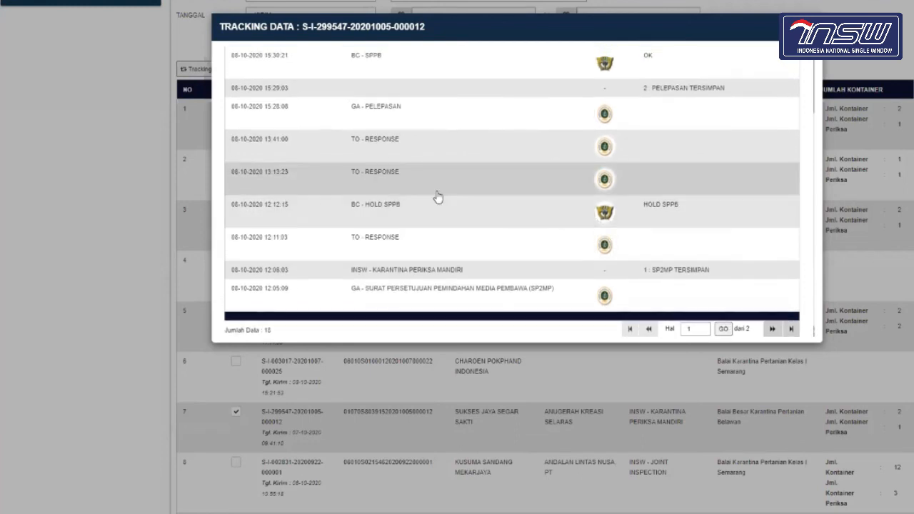
scroll(421, 204, "up", 1)
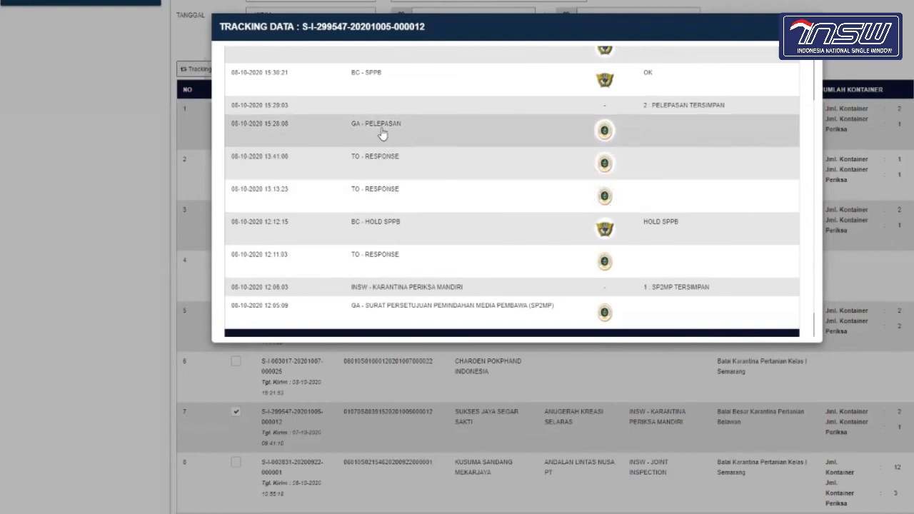
scroll(383, 135, "up", 2)
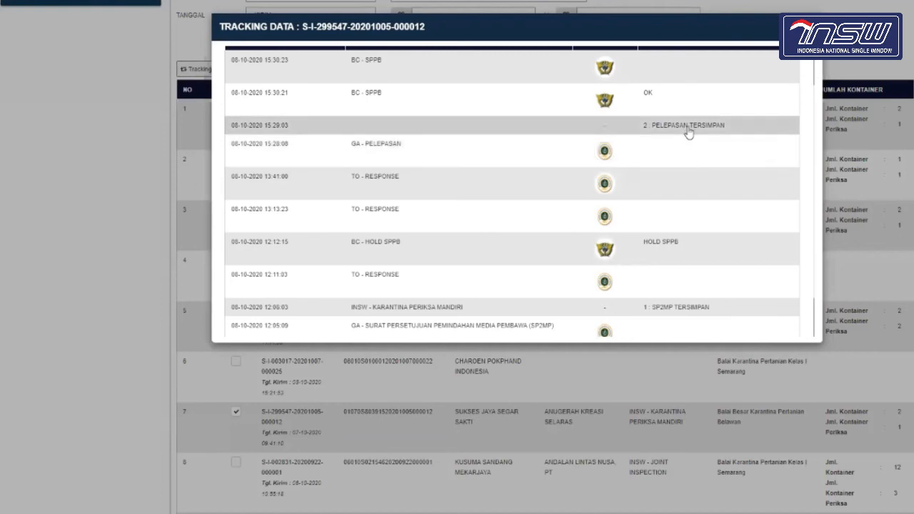
scroll(688, 133, "up", 2)
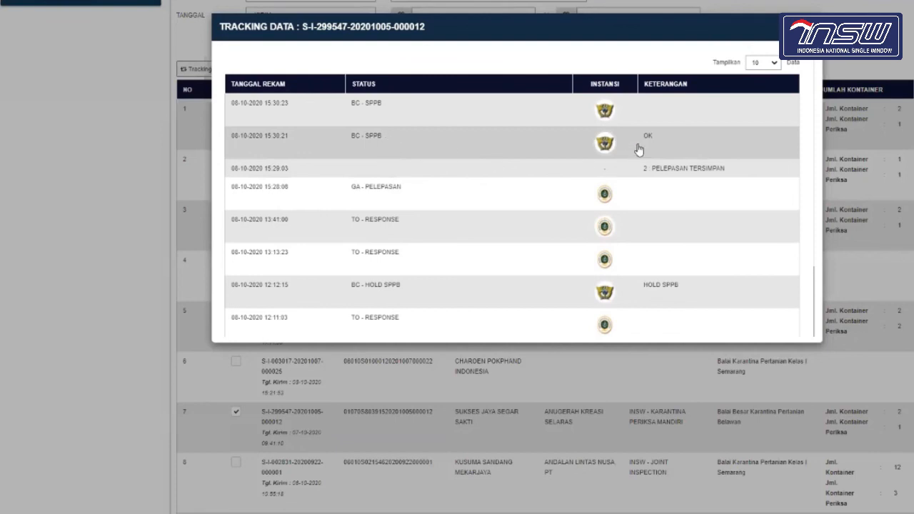
scroll(503, 185, "up", 1)
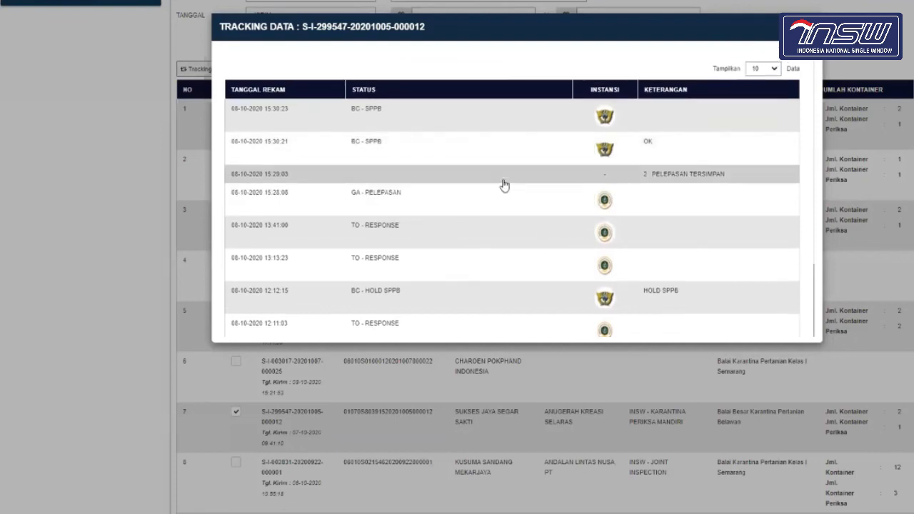
scroll(504, 185, "up", 1)
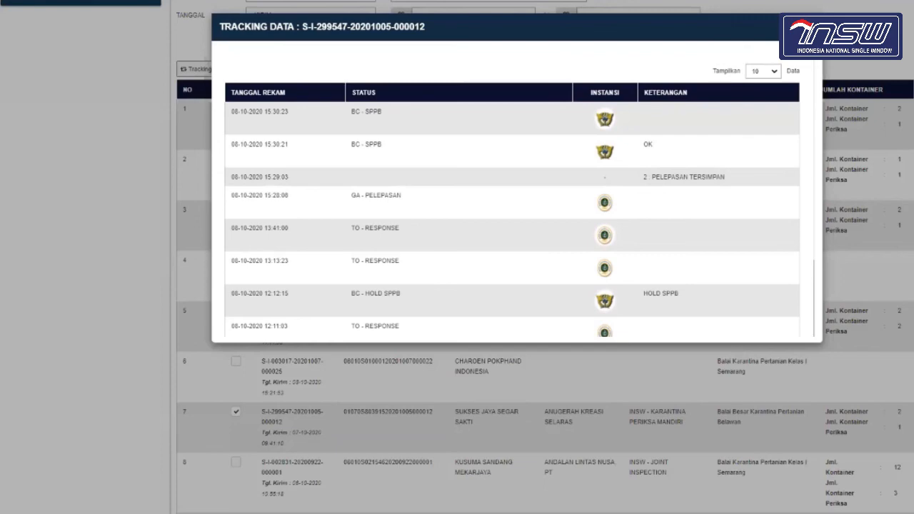
key("Escape")
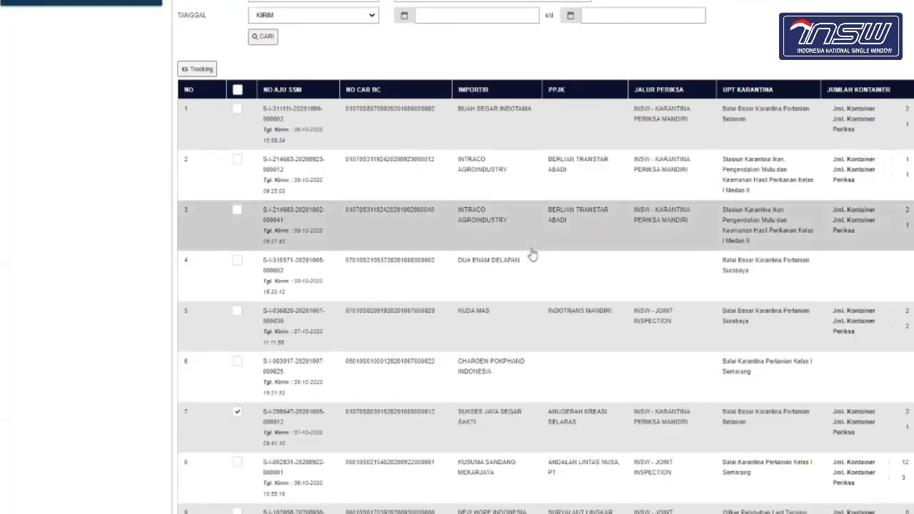
- Deselect the SUKSES JAYA SEGAR SAKTI submission in row 7 of the Single Submission list
scroll(533, 254, "up", 3)
scroll(533, 253, "down", 5)
scroll(533, 253, "up", 5)
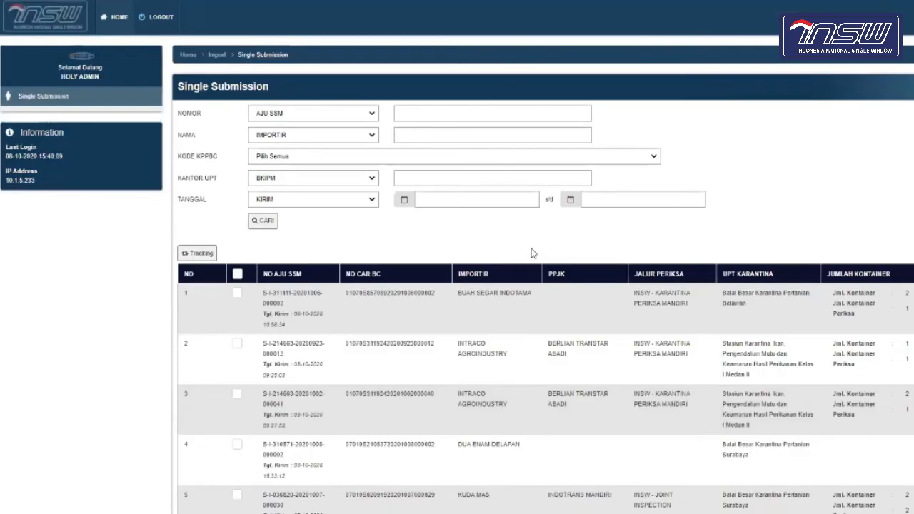
scroll(532, 253, "down", 5)
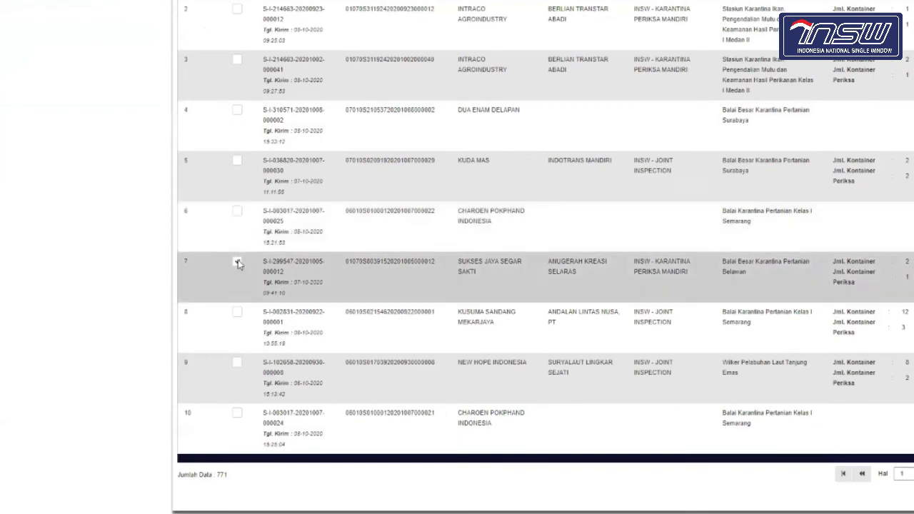
scroll(238, 260, "up", 5)
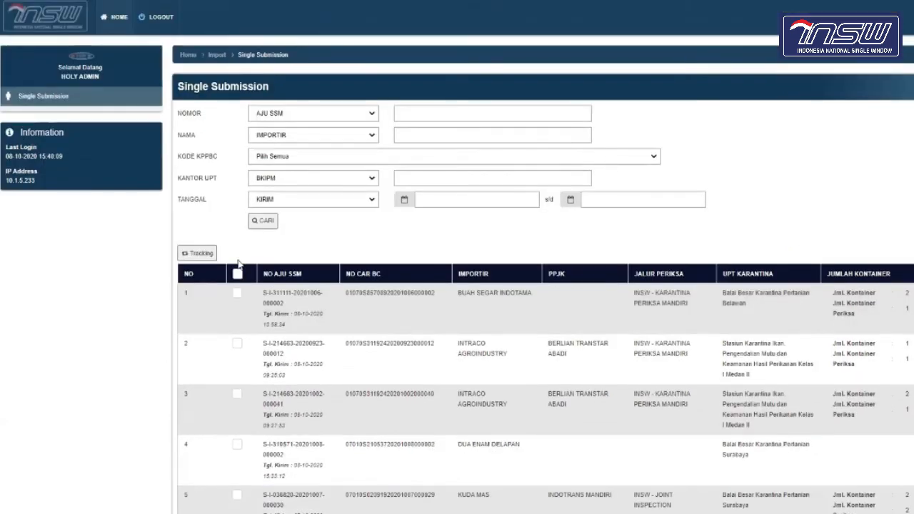
scroll(239, 263, "down", 5)
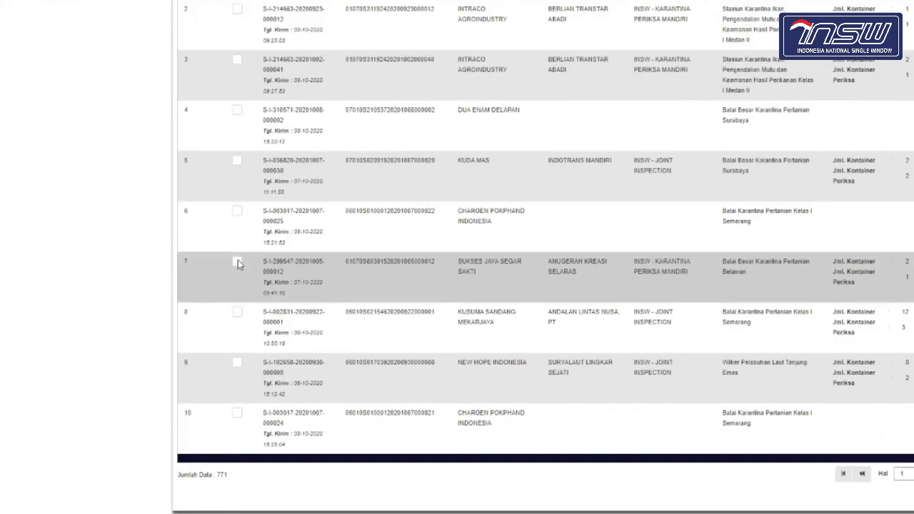
scroll(238, 260, "up", 5)
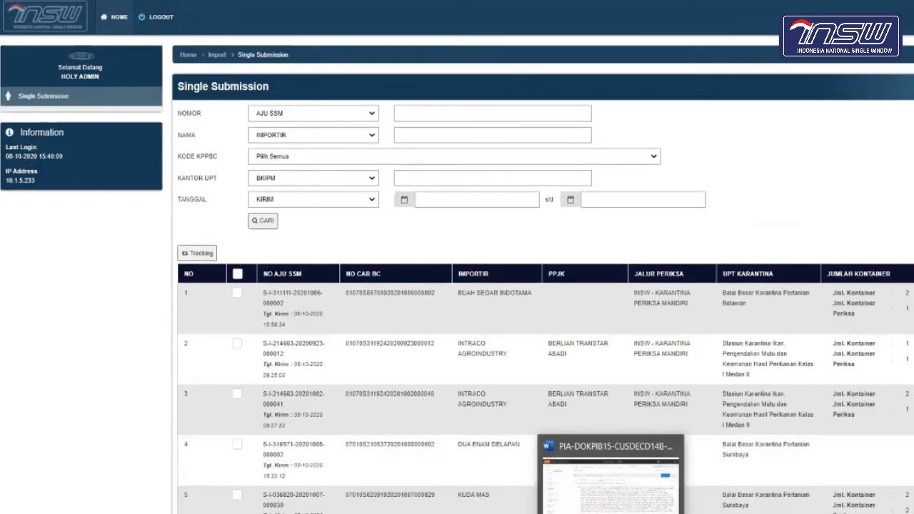
- Bring up the previews of the open PowerPoint presentations to switch to one of them
mouse_move(825, 513)
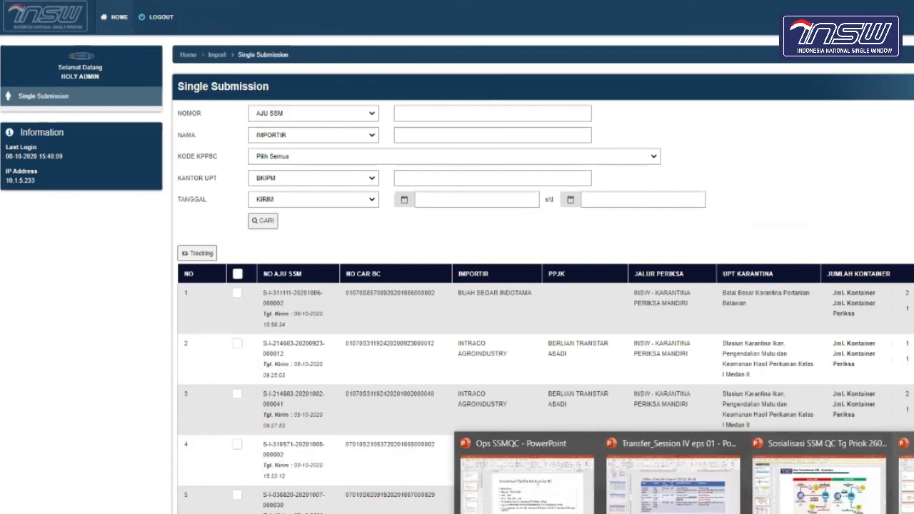